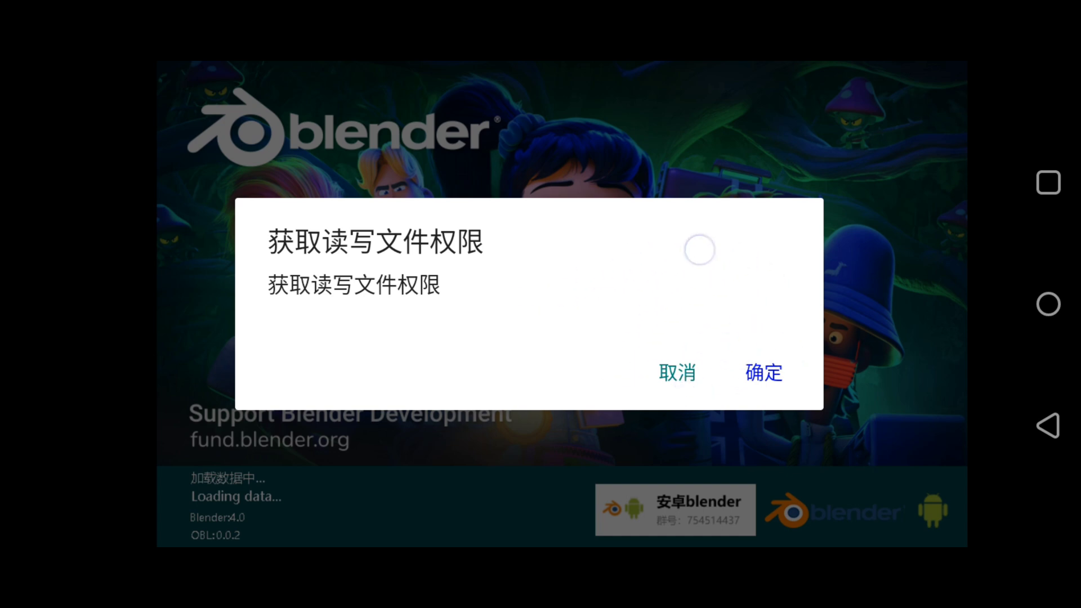
Grant Blender file permission and switch on 'Allow access to manage all files'.
click(775, 344)
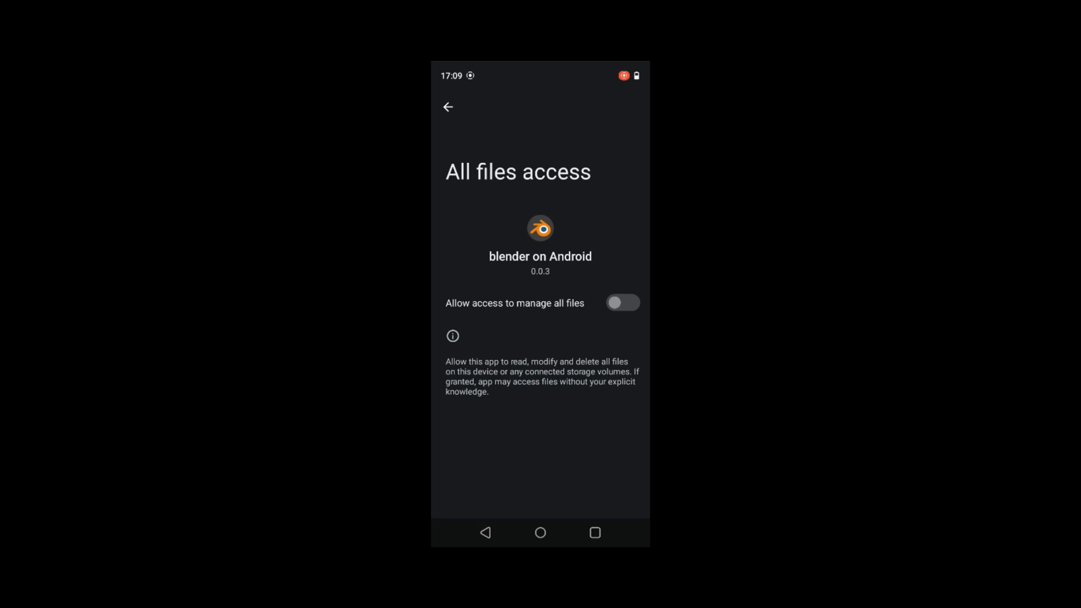
click(622, 303)
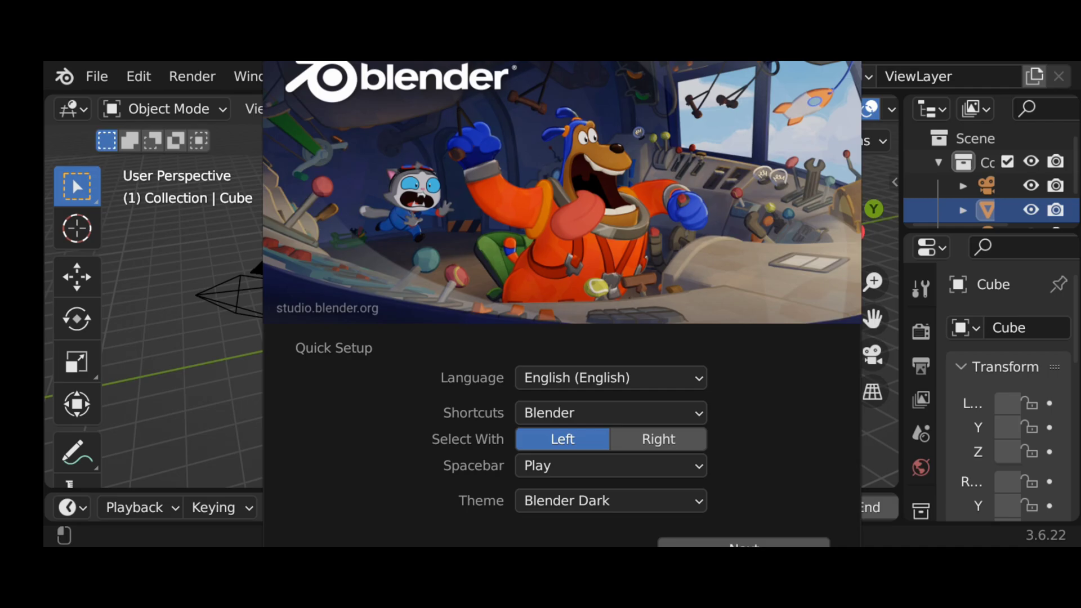
Dismiss the Quick Setup splash and orbit the view toward a front-facing angle.
click(813, 210)
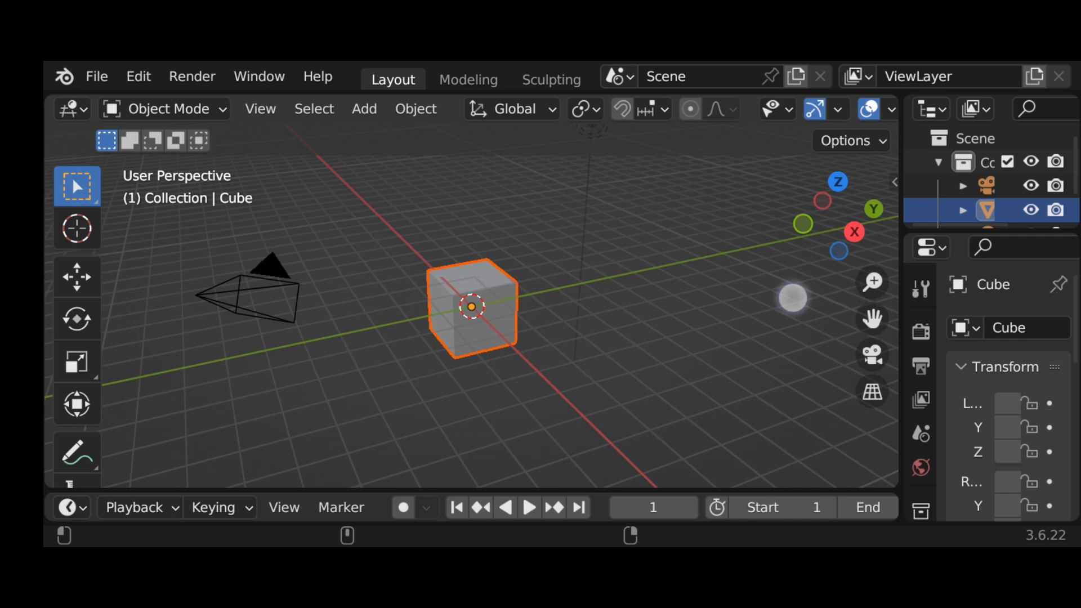
drag(774, 332, 683, 367)
drag(828, 225, 766, 247)
drag(656, 327, 536, 348)
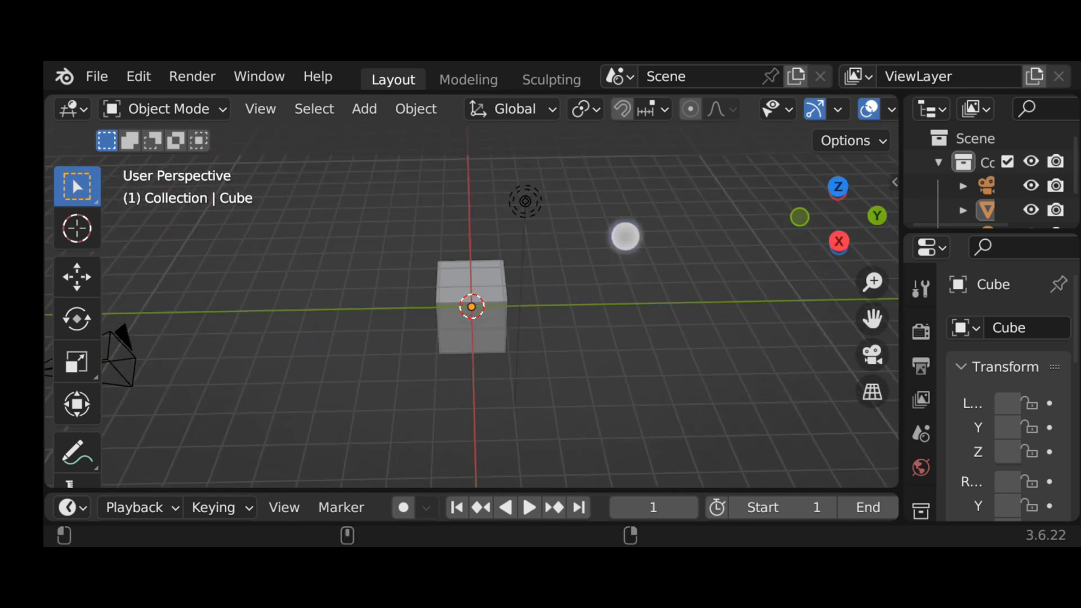
drag(625, 235, 439, 357)
drag(635, 363, 764, 337)
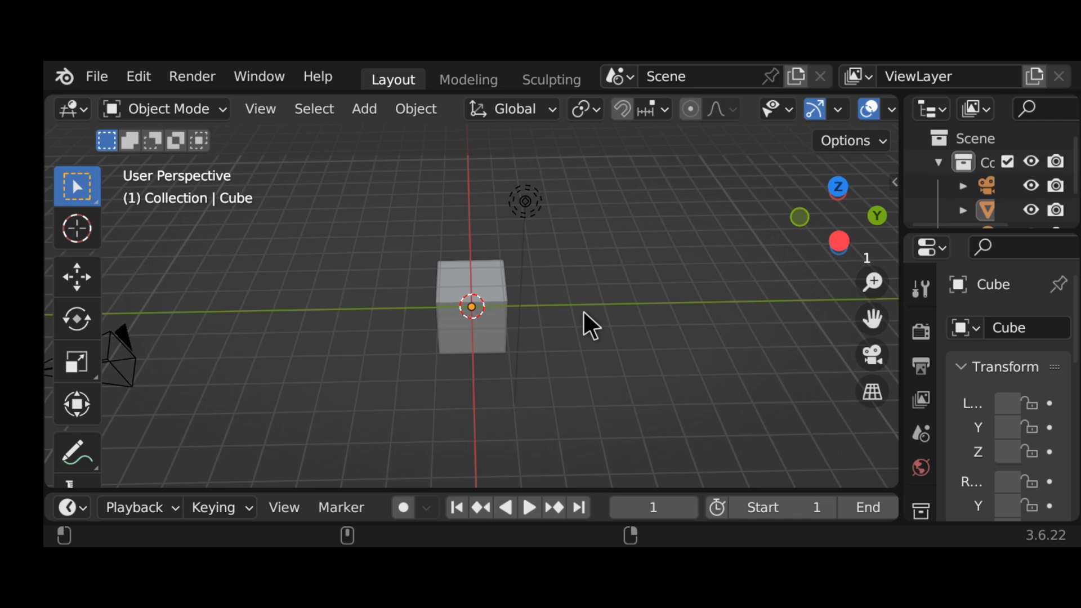
drag(583, 311, 630, 258)
drag(709, 299, 597, 304)
Zoom and orbit around the default cube to bring it close, leaving nothing selected.
right_click(623, 268)
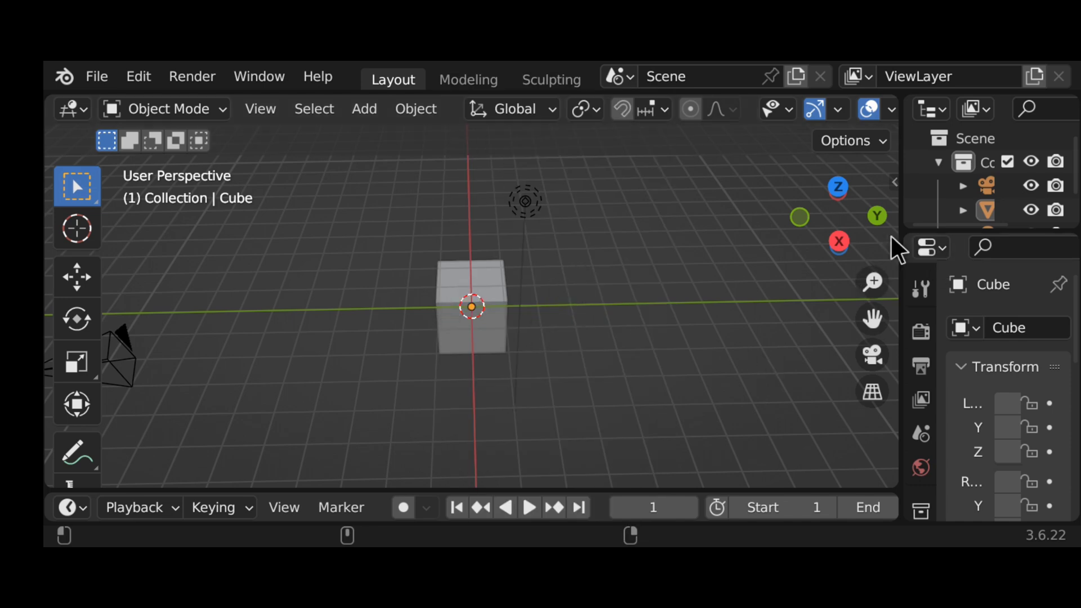
drag(844, 229, 665, 225)
scroll(608, 300, down, 5)
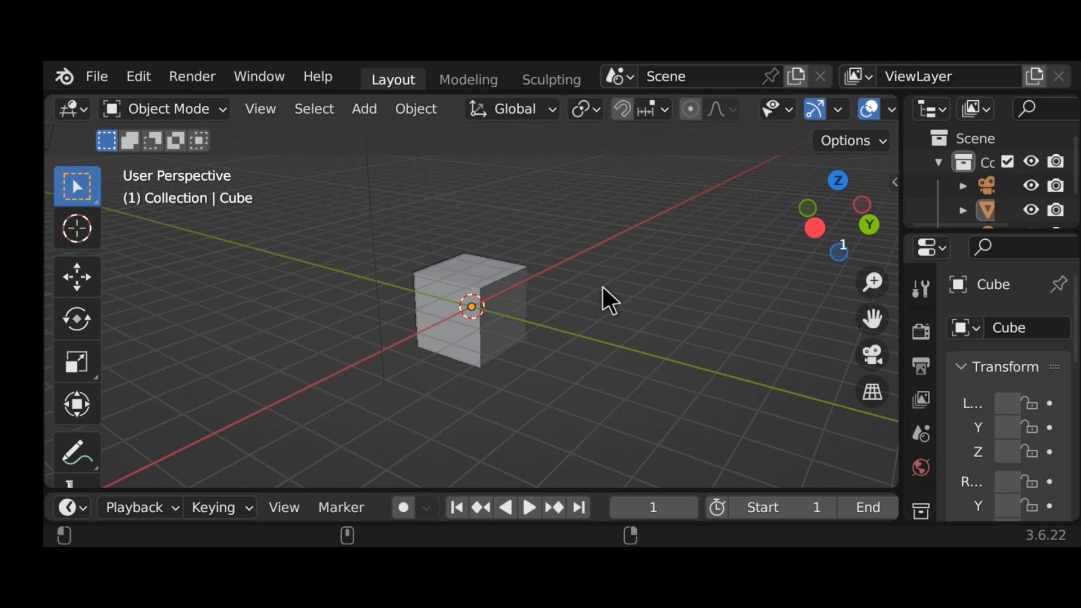
drag(406, 331, 524, 377)
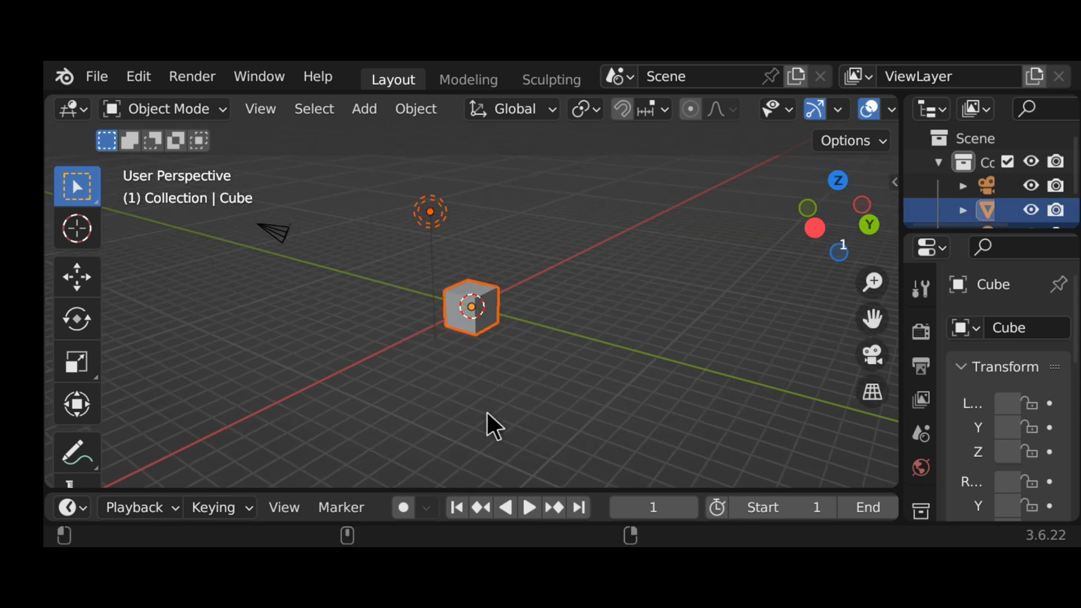
click(406, 380)
drag(699, 165, 619, 288)
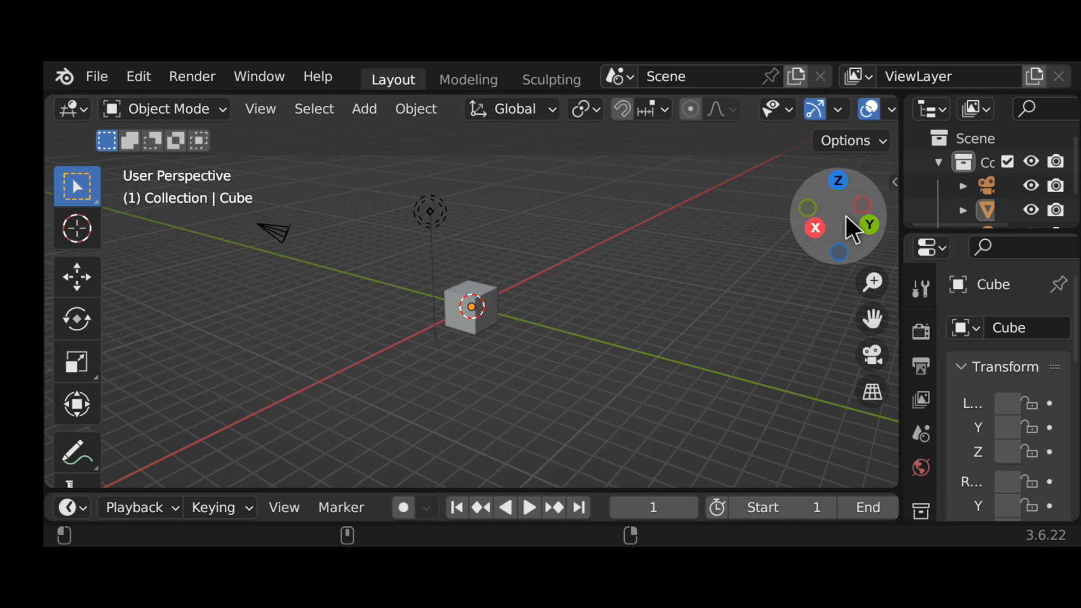
drag(847, 230, 756, 272)
drag(574, 306, 620, 394)
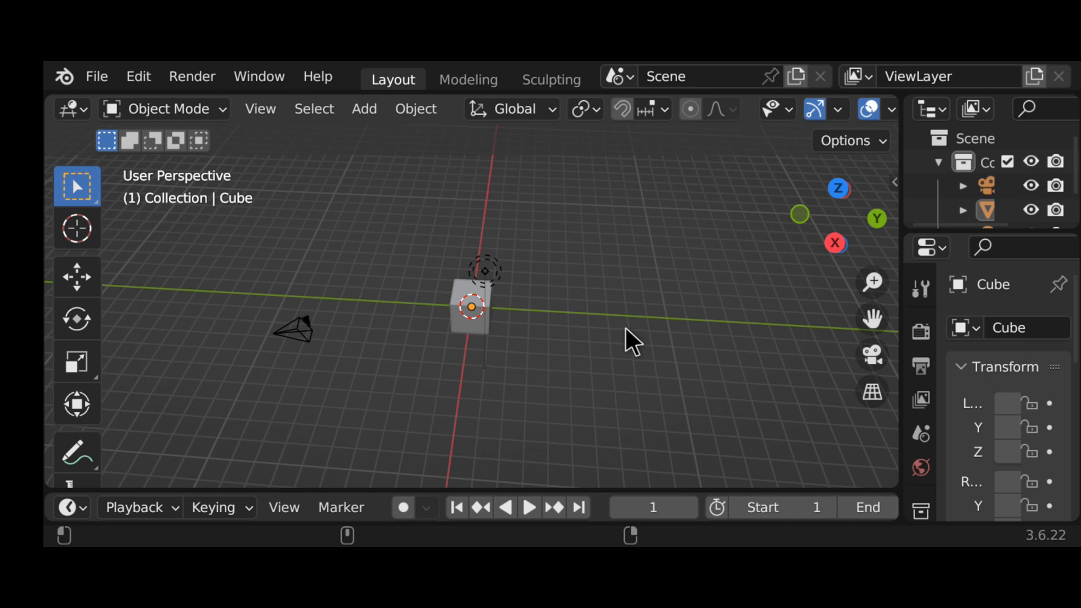
drag(839, 231, 488, 316)
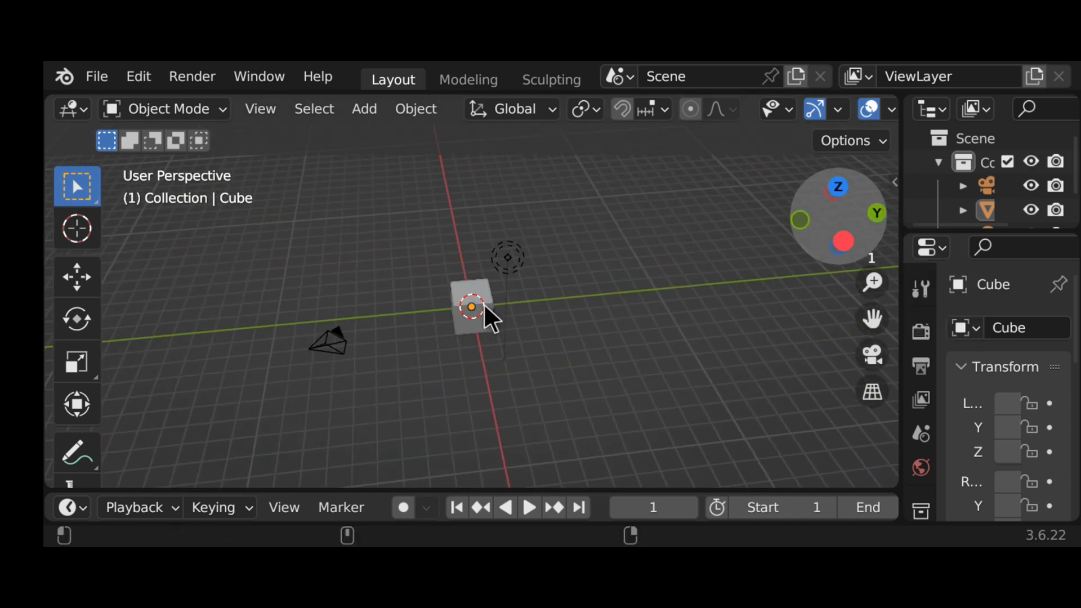
scroll(476, 314, up, 4)
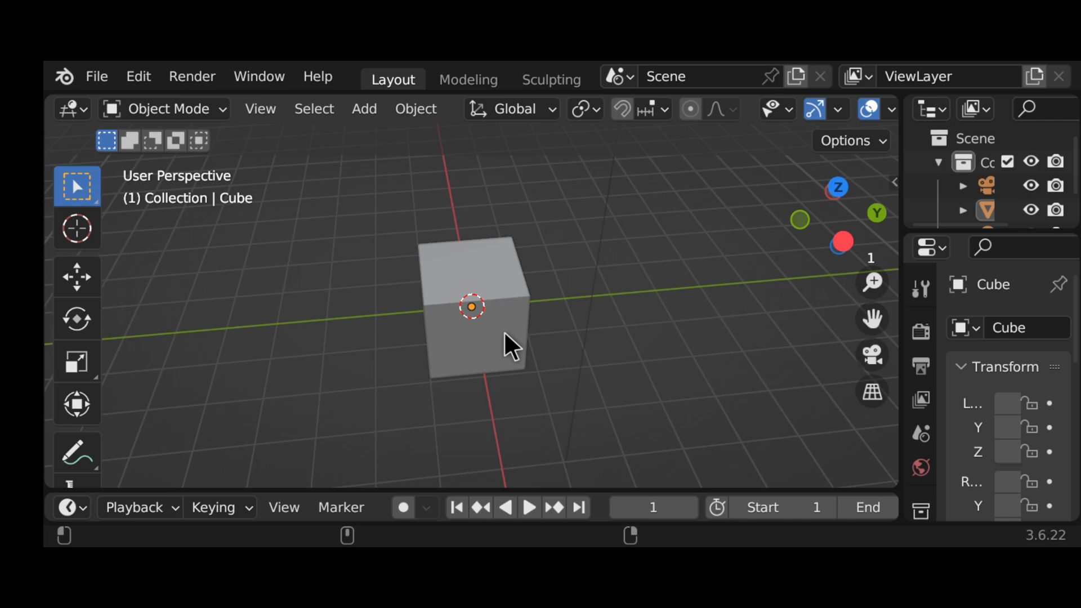
right_click(478, 338)
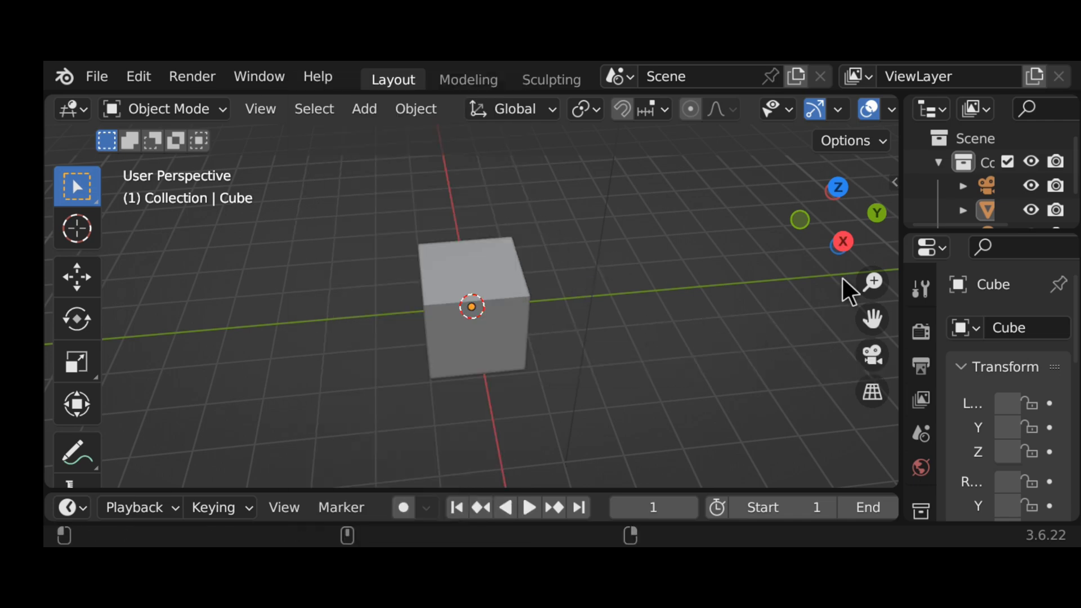
drag(835, 229, 705, 200)
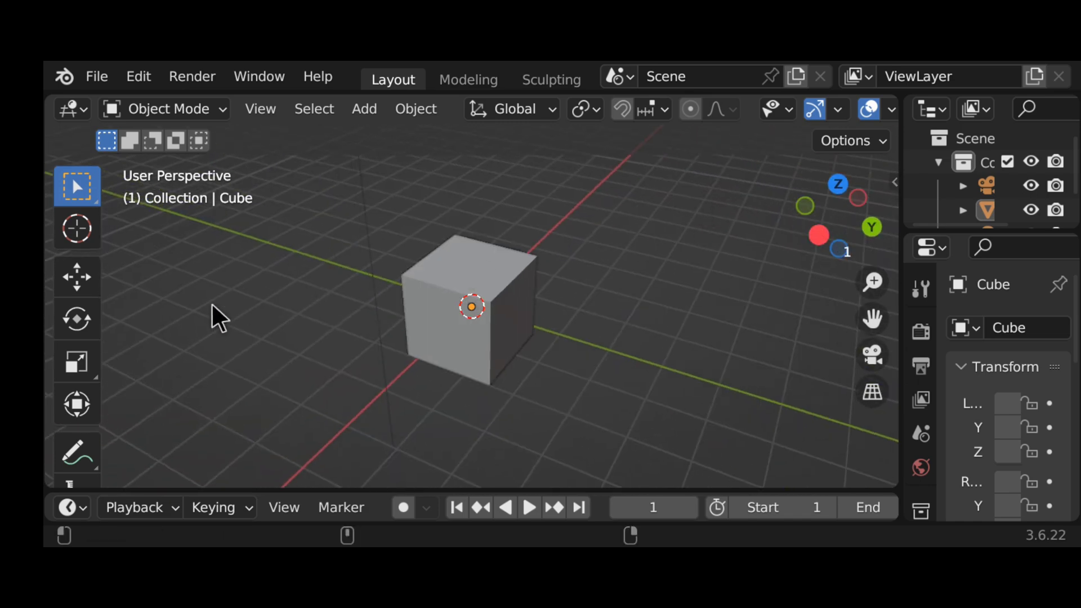
Place the 3D cursor on the cube's front face with the Cursor tool.
click(79, 239)
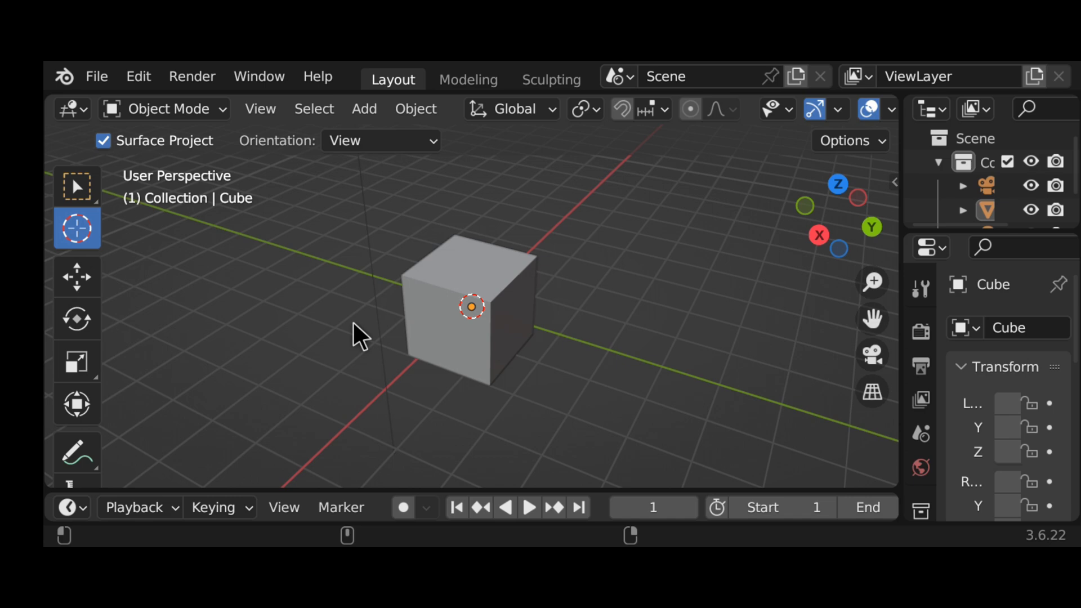
click(460, 307)
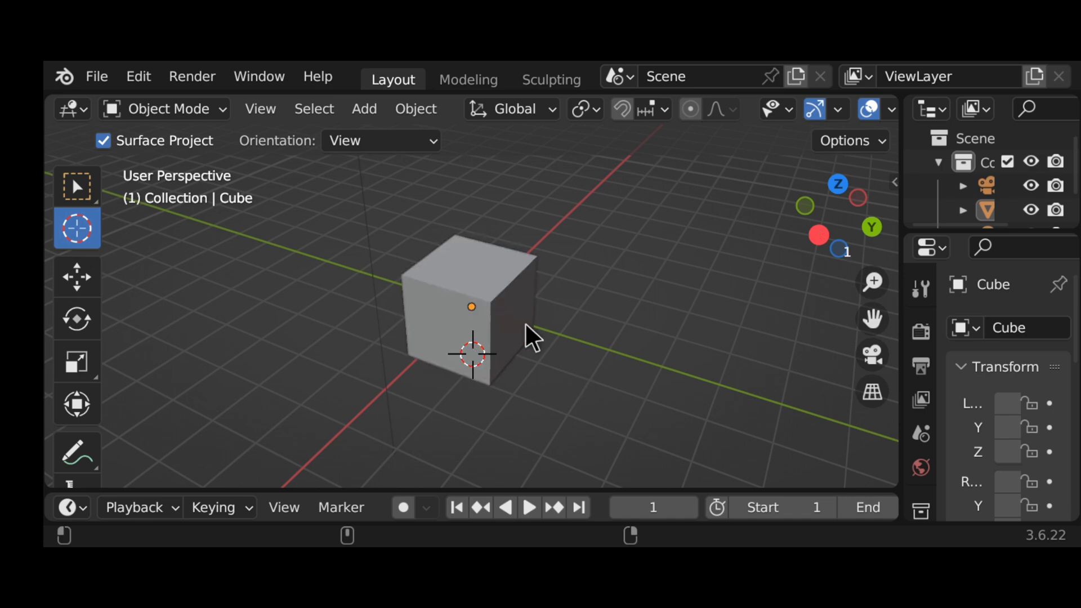
drag(525, 325, 579, 313)
click(448, 330)
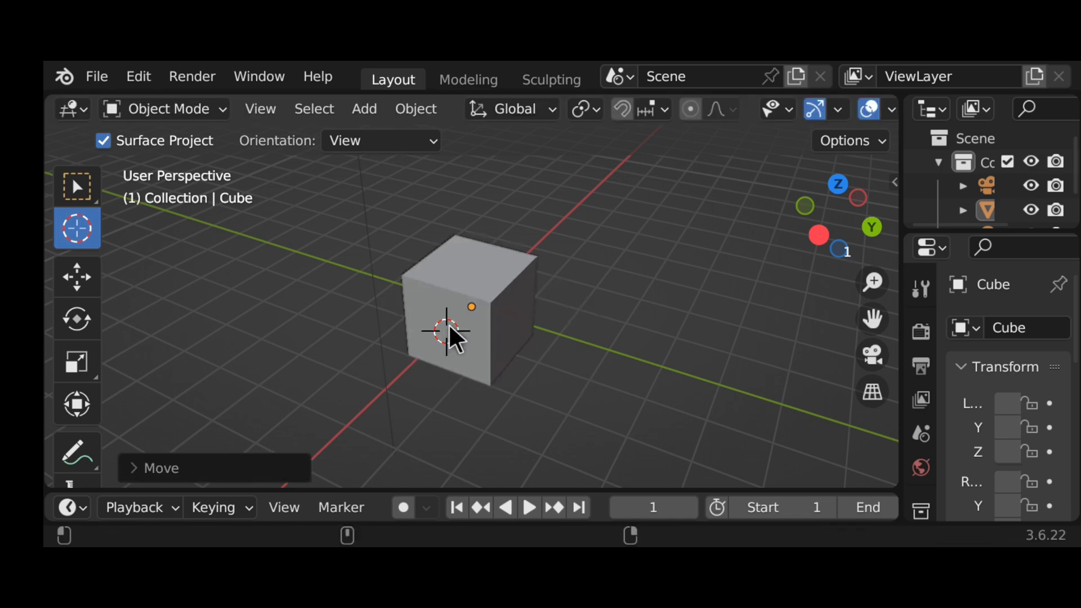
Switch to the Scale tool and try selecting the cube.
click(68, 277)
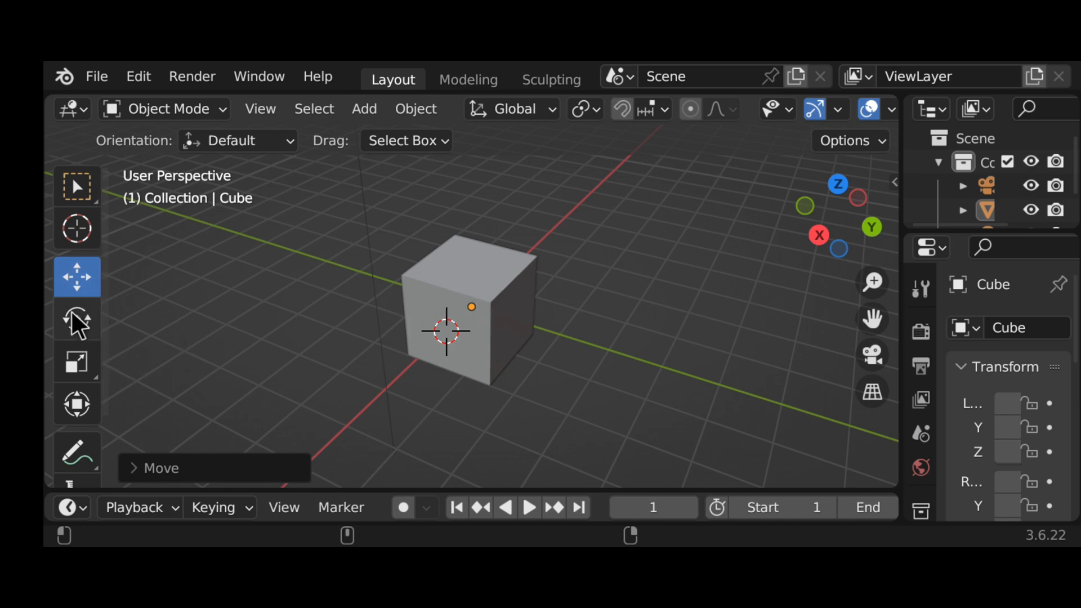
click(68, 362)
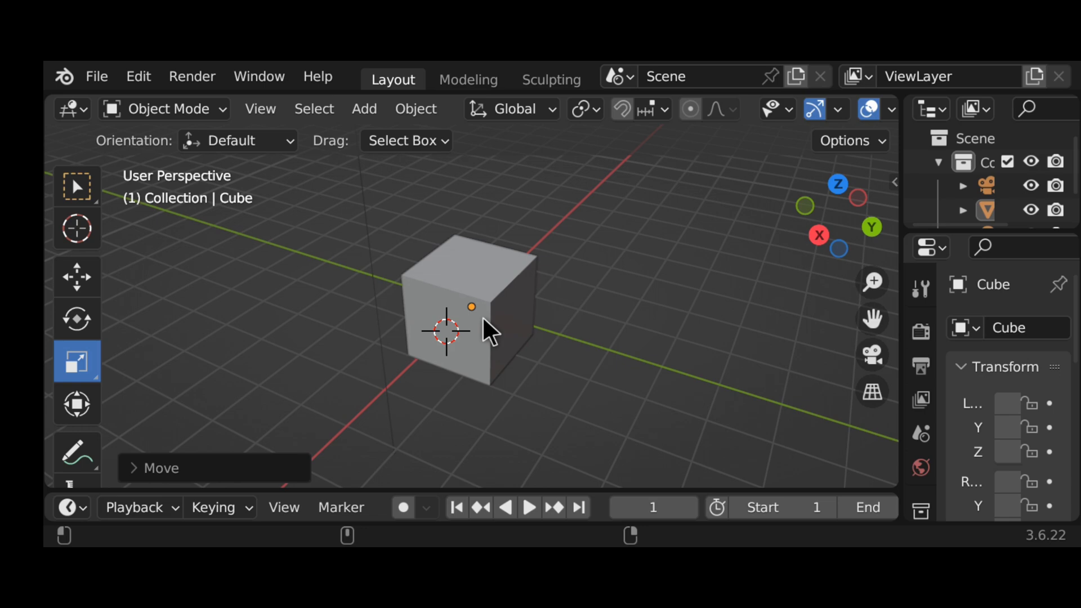
drag(482, 318, 592, 370)
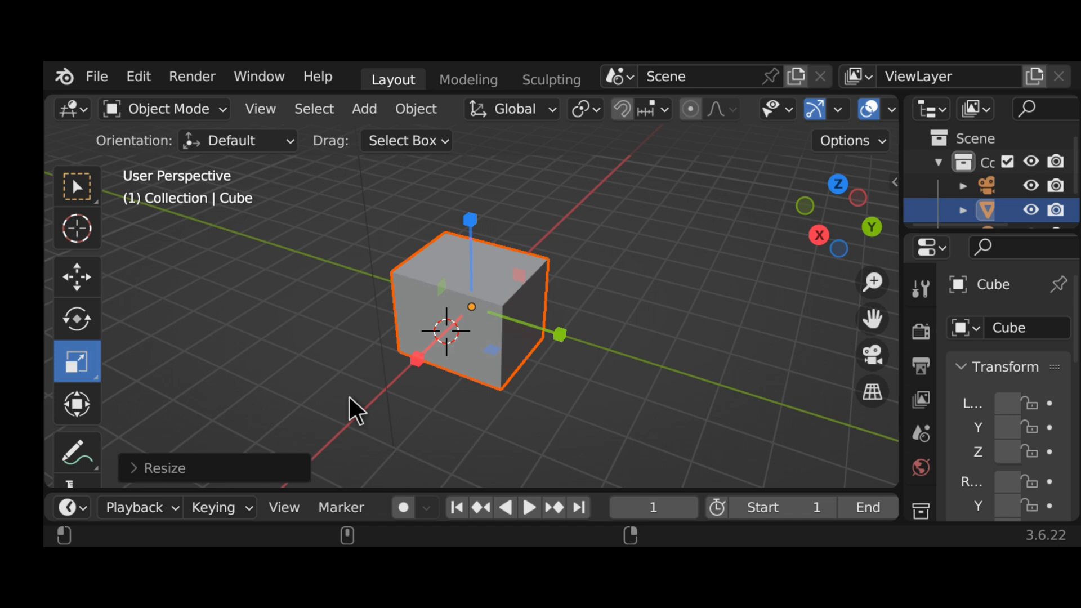
click(336, 338)
right_click(483, 332)
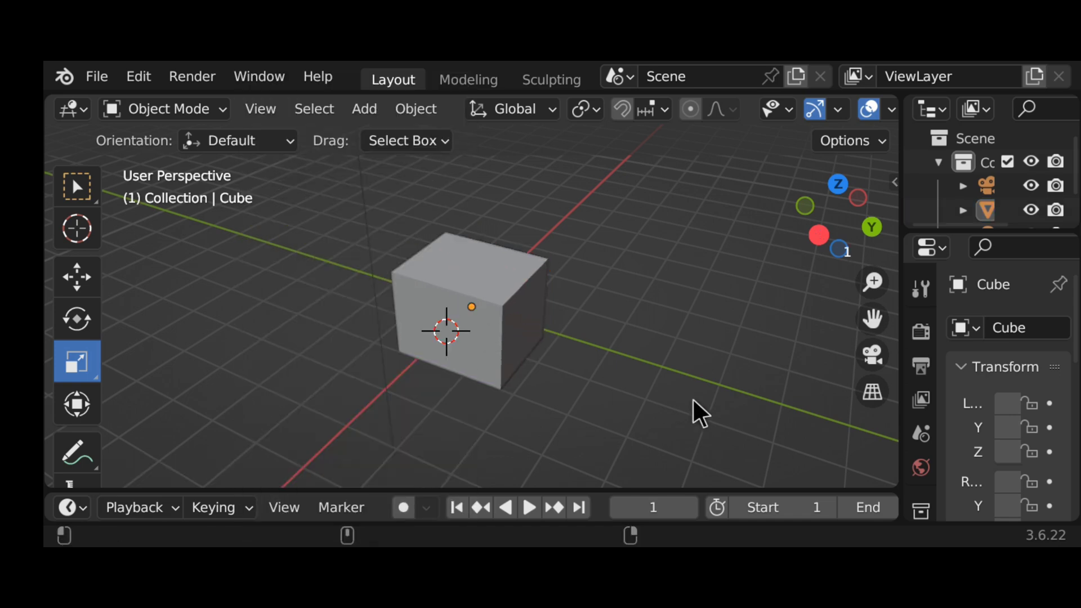
Select the cube and scale it with S, confirming without changing its size.
drag(838, 203, 654, 301)
right_click(603, 260)
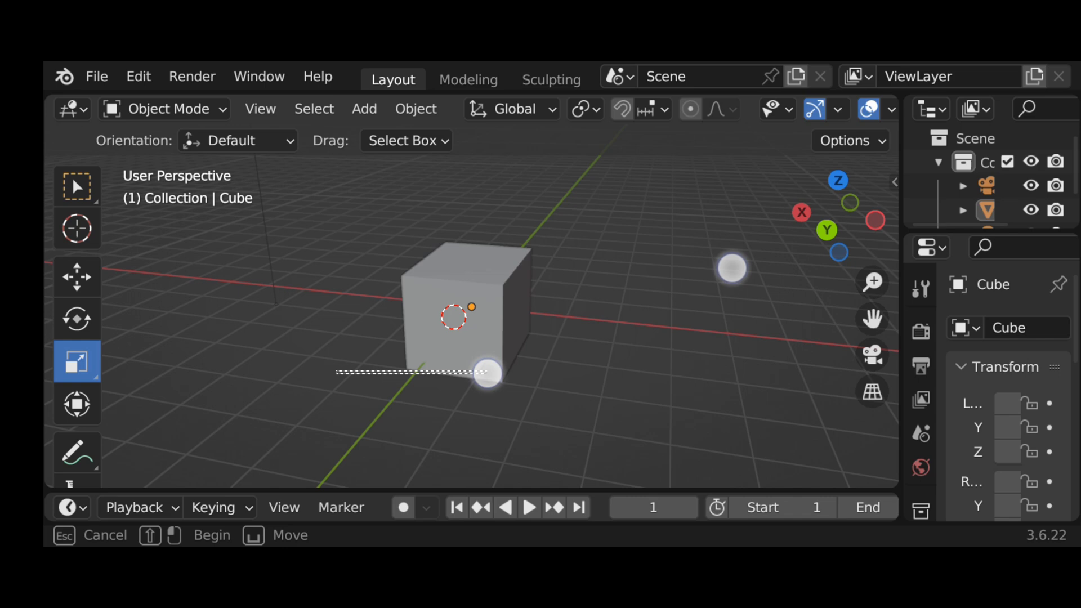
click(488, 372)
key(s)
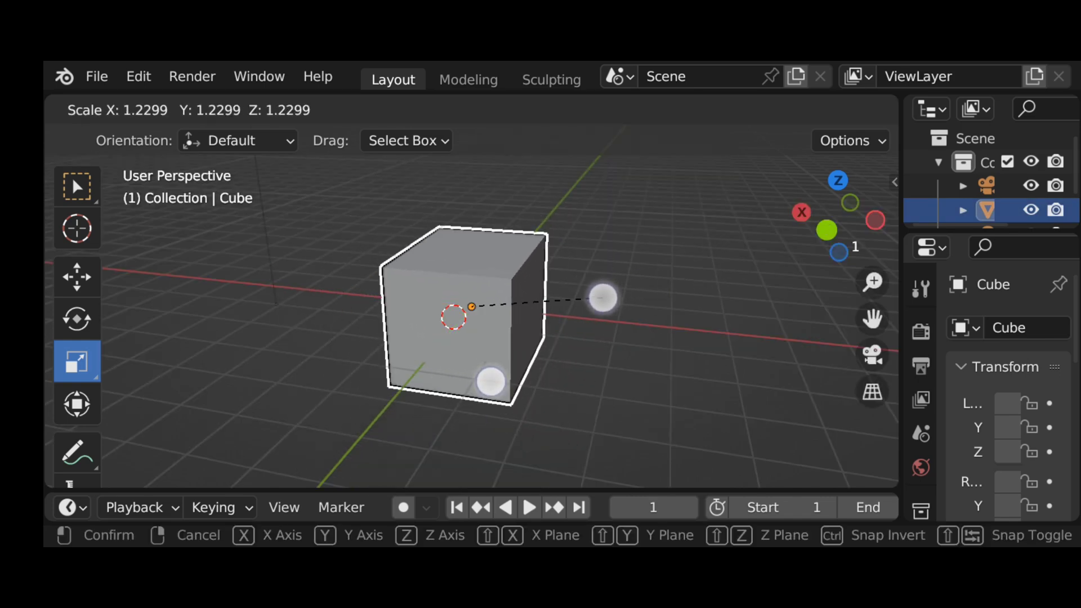
click(529, 307)
click(709, 357)
drag(622, 406, 755, 390)
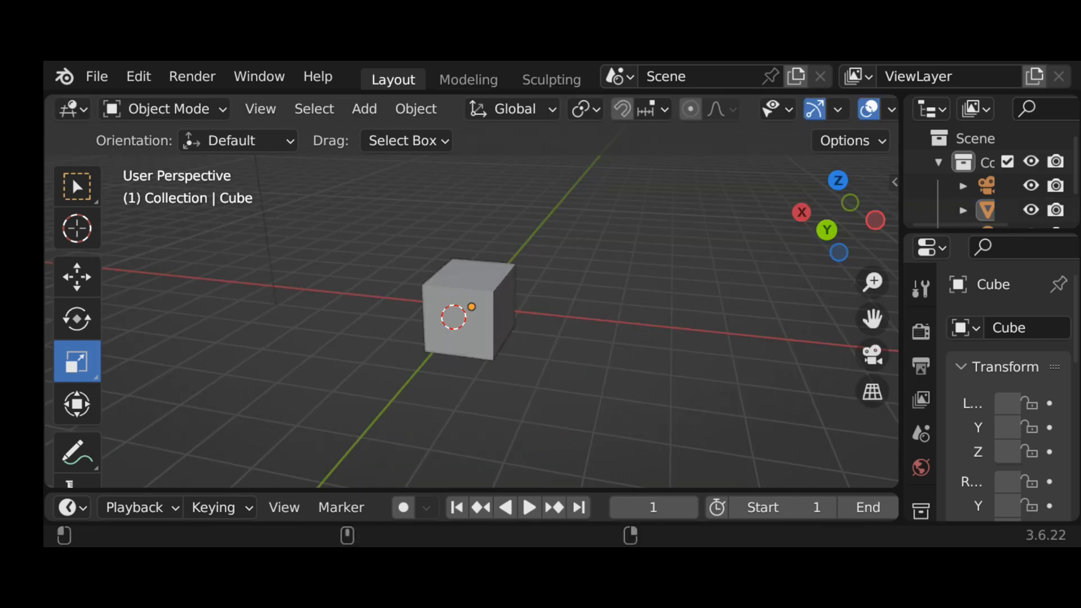
drag(839, 217, 782, 228)
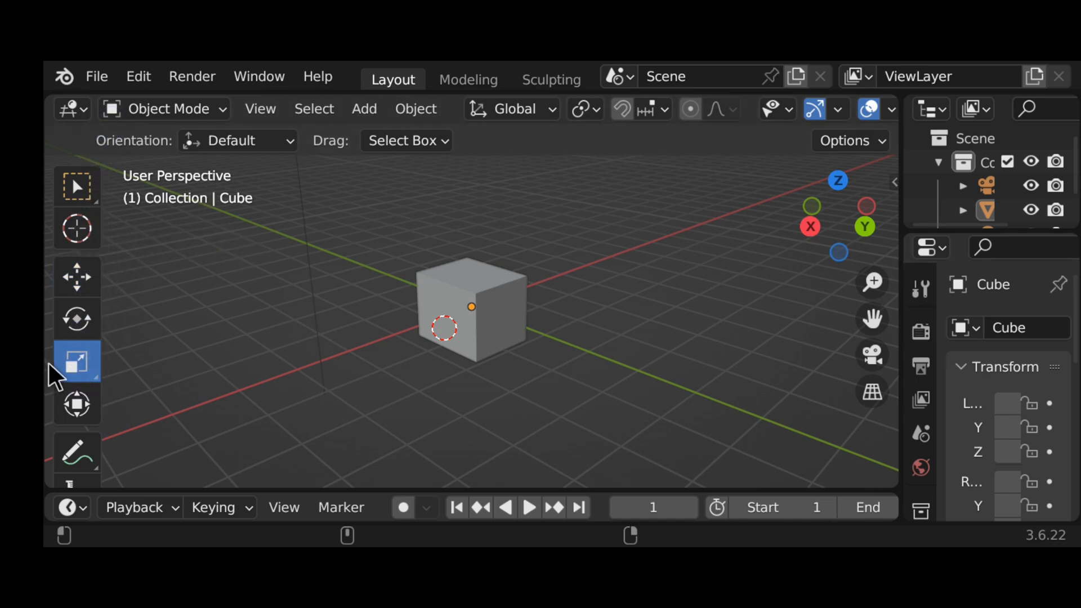
scroll(75, 351, down, 3)
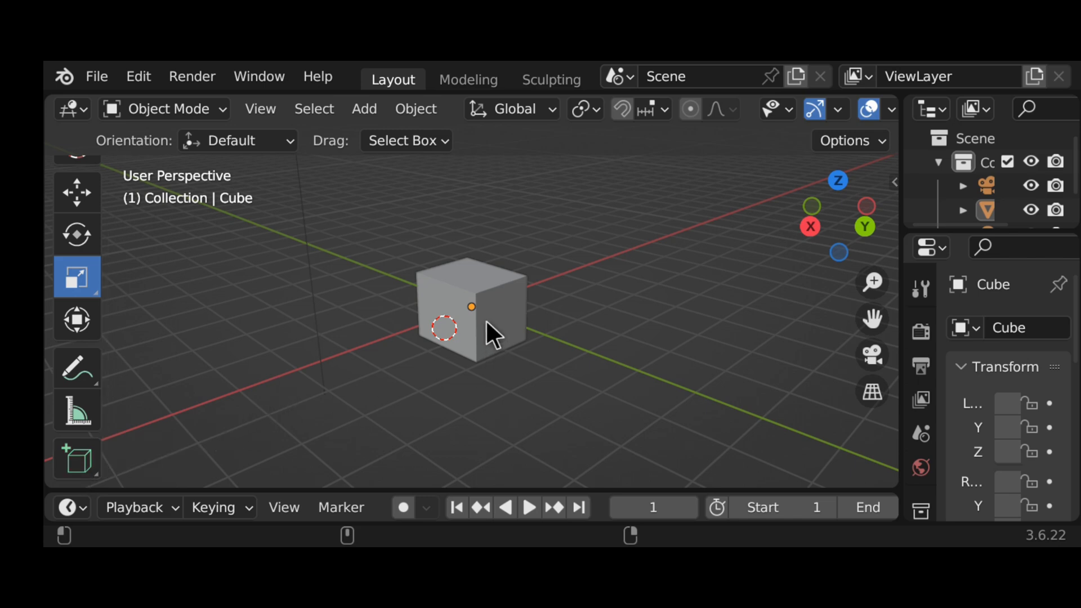
drag(546, 225, 448, 360)
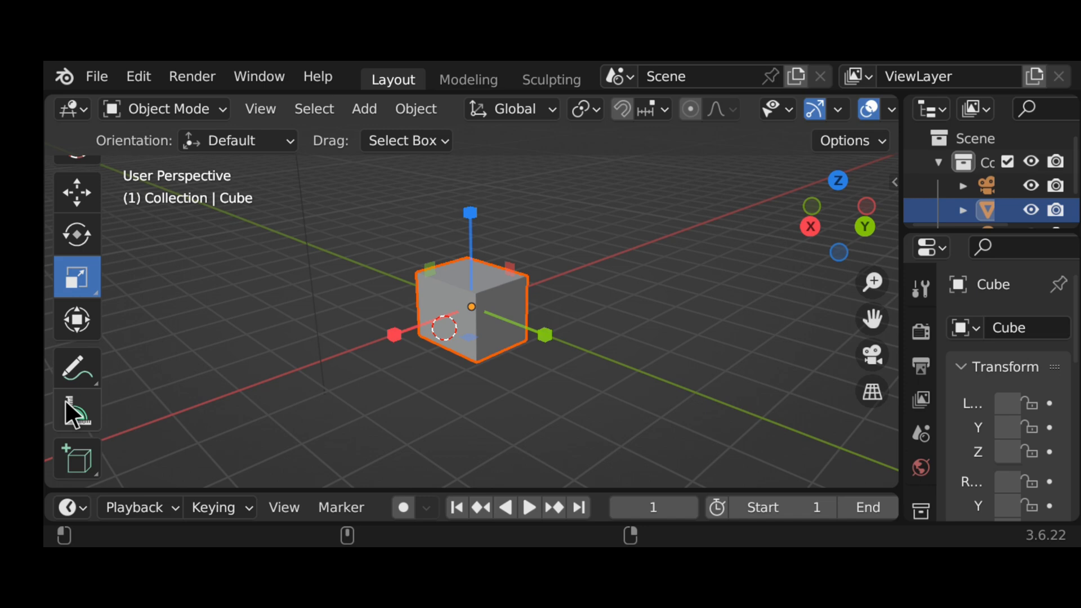
scroll(73, 376, up, 3)
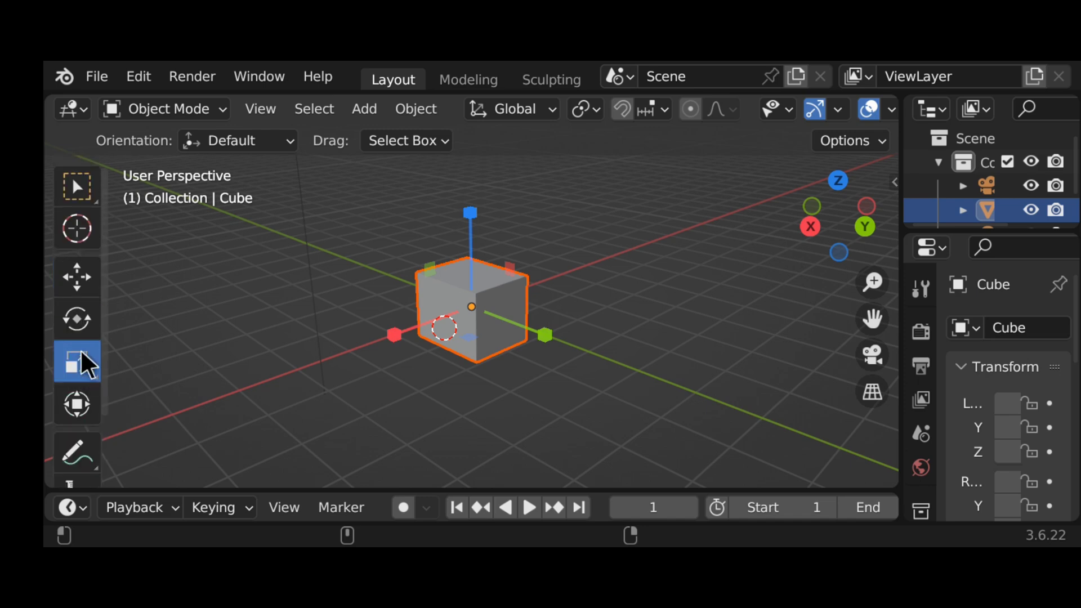
click(97, 77)
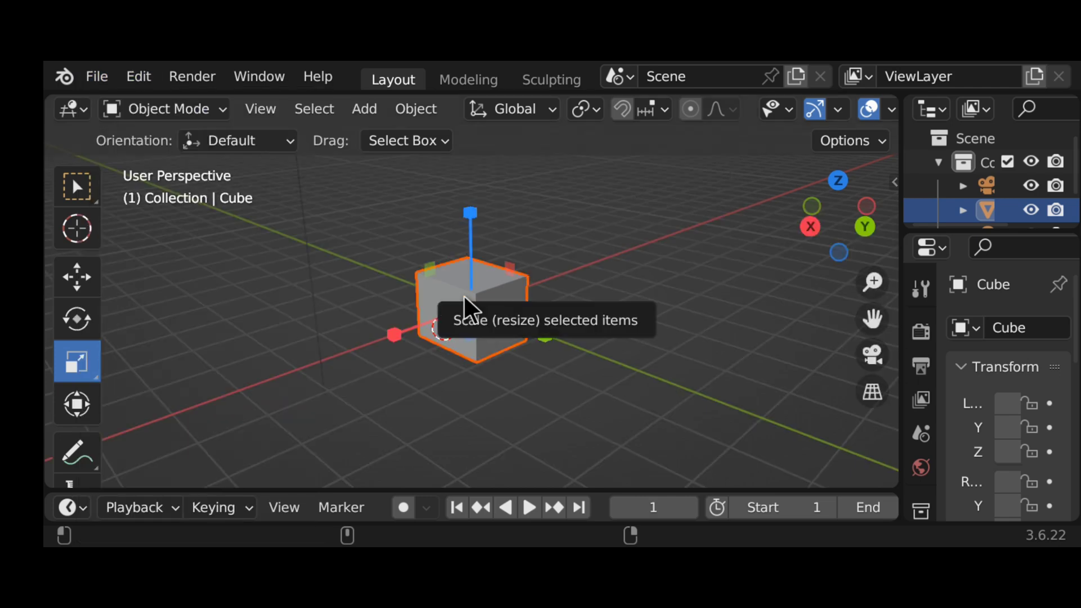
key(alt+a)
drag(584, 270, 453, 332)
right_click(456, 304)
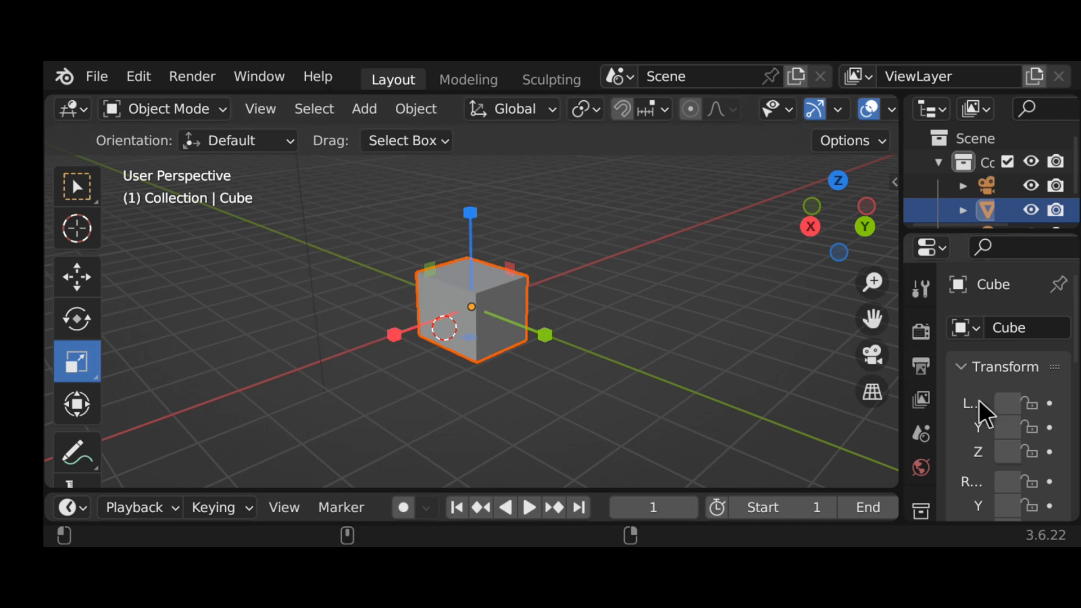
scroll(970, 406, down, 10)
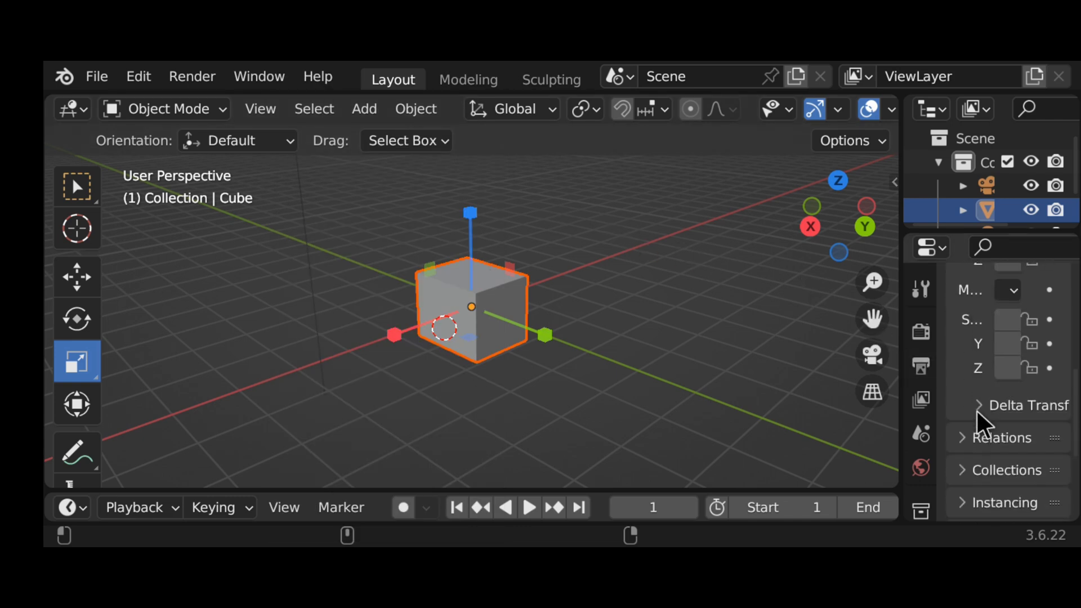
scroll(978, 414, down, 7)
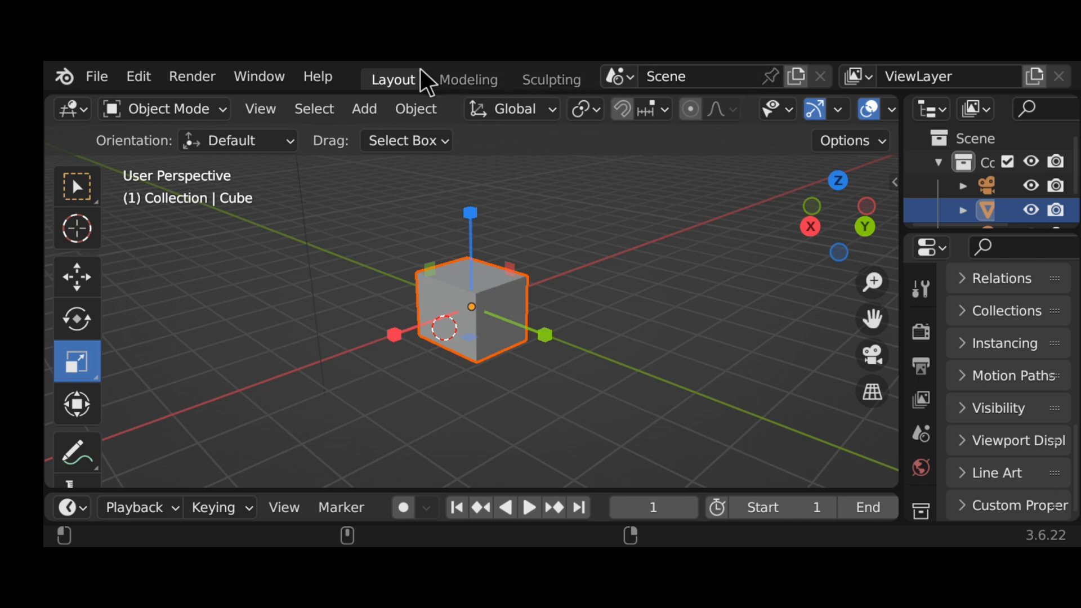
Browse the Edit menu and toggle the viewport overlays off and on.
click(141, 78)
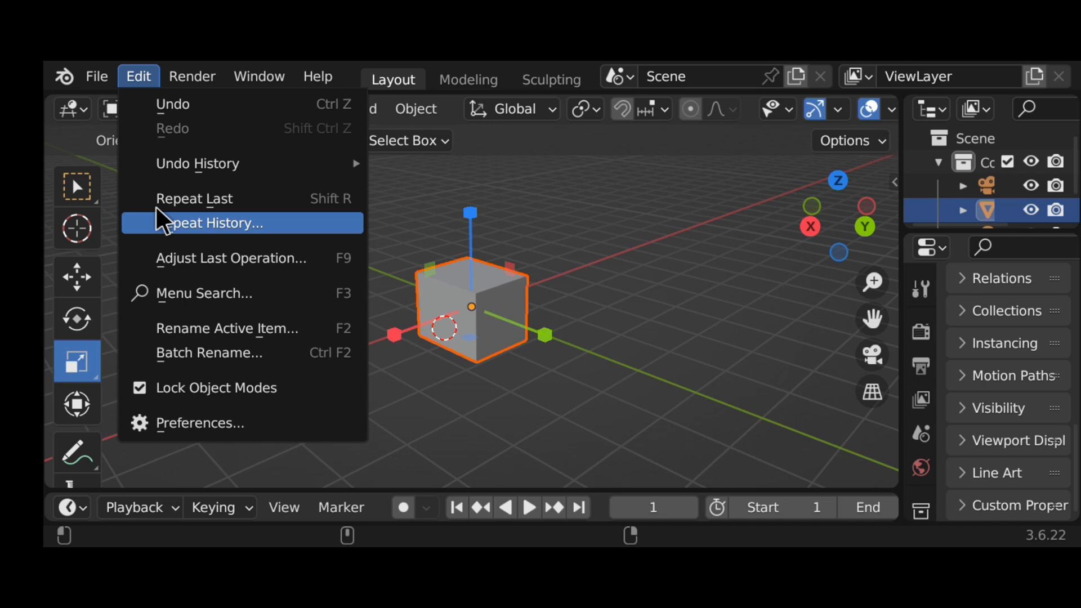
click(146, 77)
key(shift+alt+z)
key(shift+alt+z)
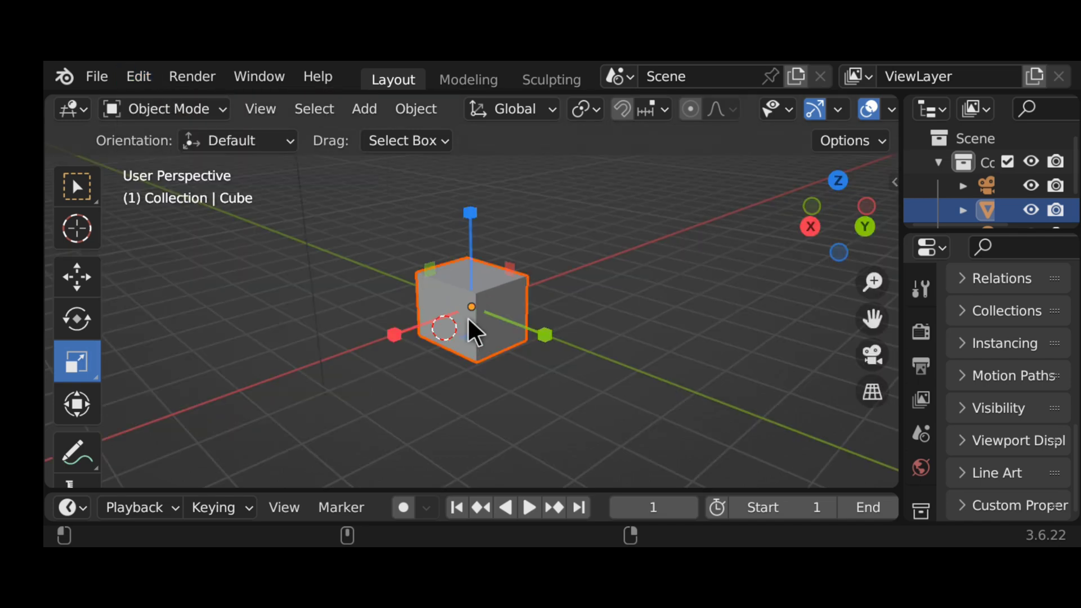
key(shift+alt+z)
Drag the X handle to stretch the cube to about 2.2 along X.
key(shift+alt+z)
right_click(467, 305)
key(shift+alt+z)
key(shift+alt+z)
drag(393, 333, 298, 383)
key(shift+alt+z)
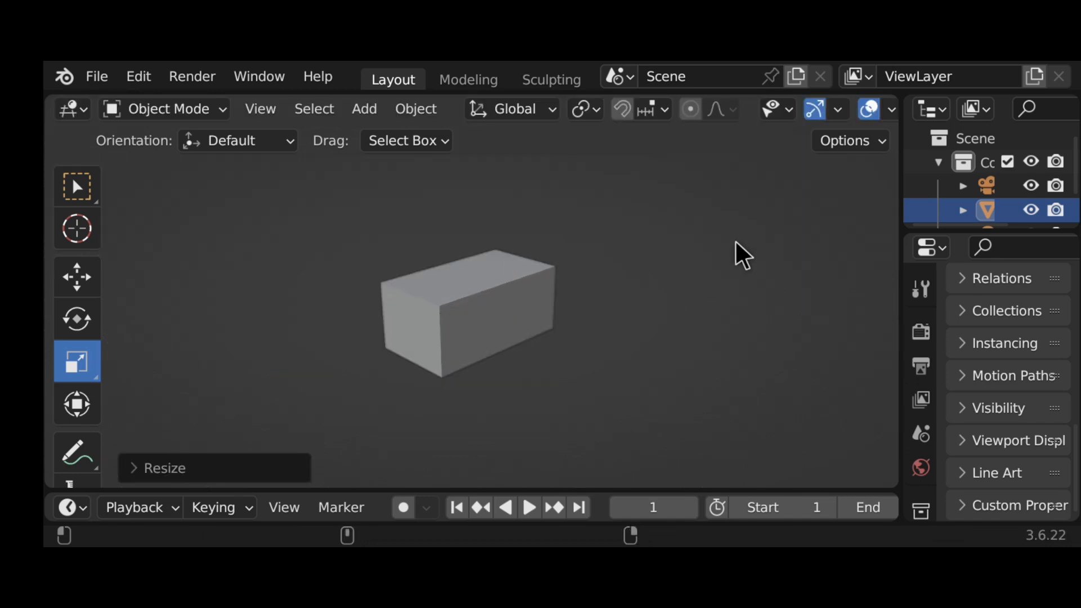
key(shift+alt+z)
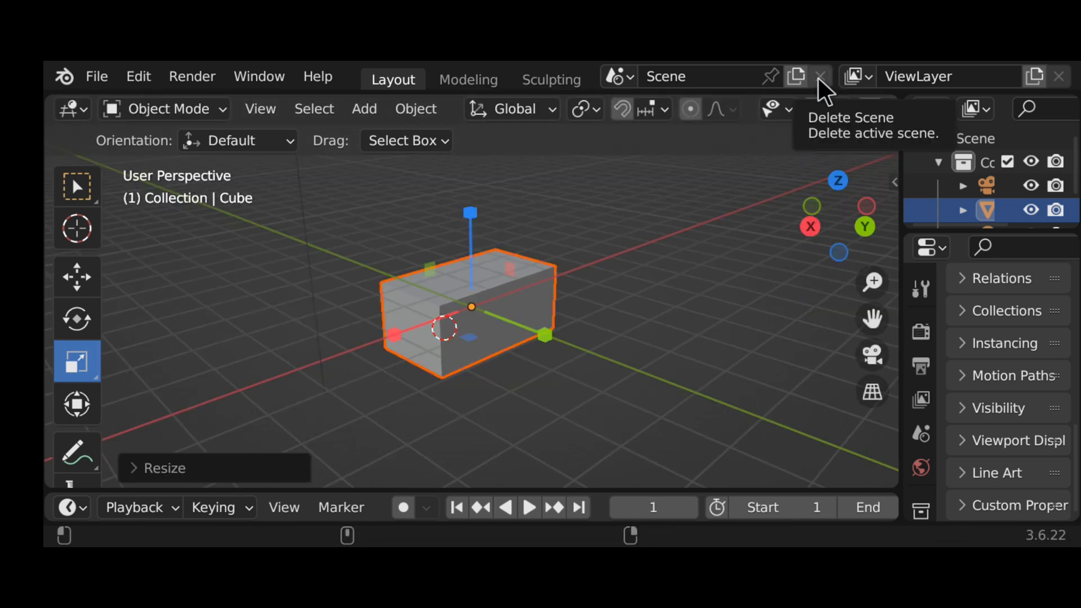
click(702, 77)
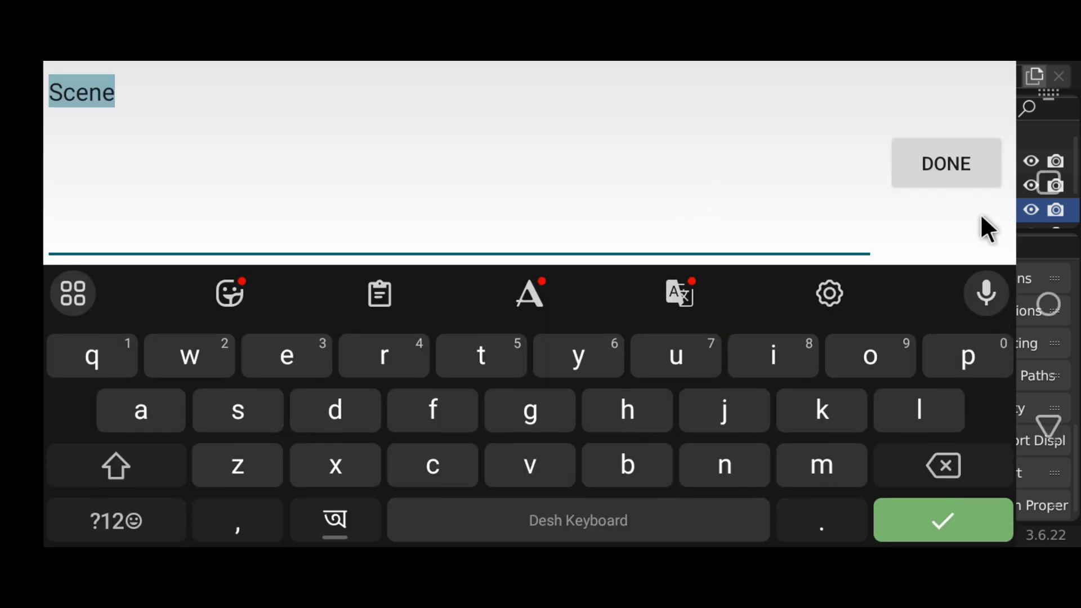
click(966, 176)
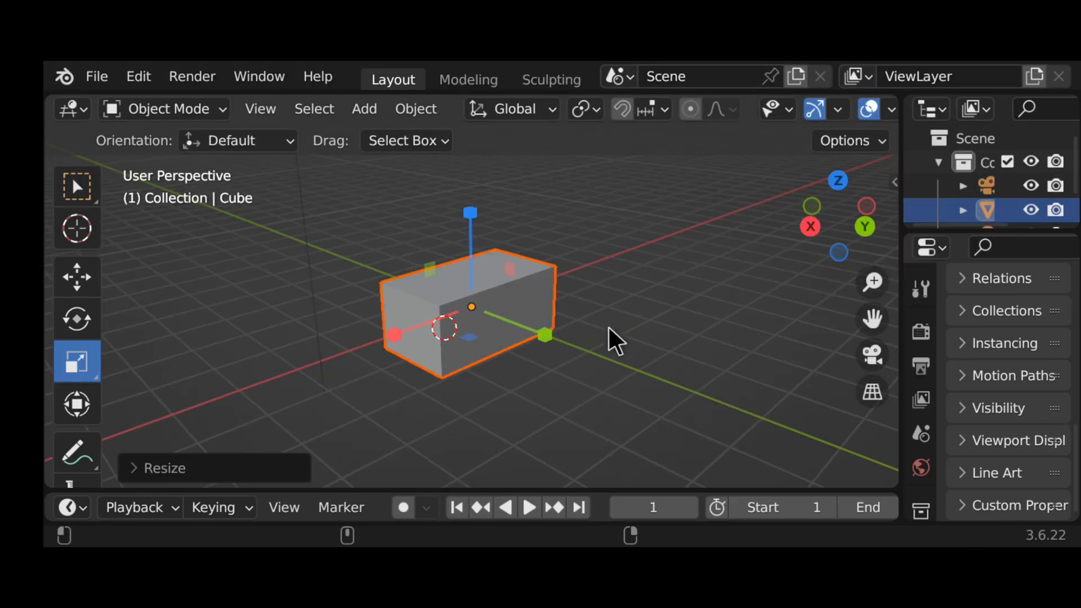
click(674, 313)
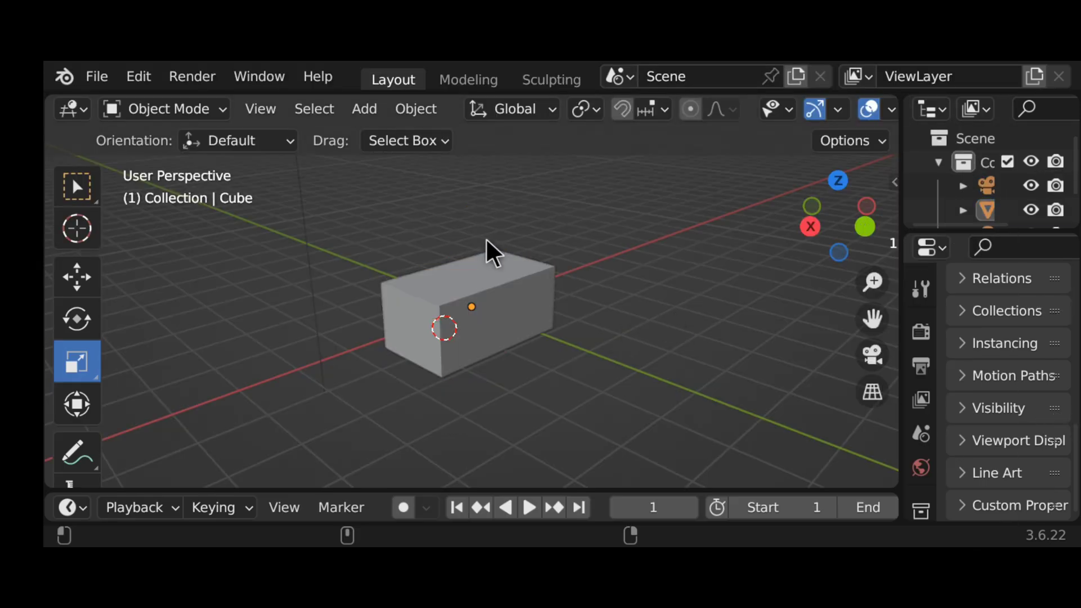
click(380, 109)
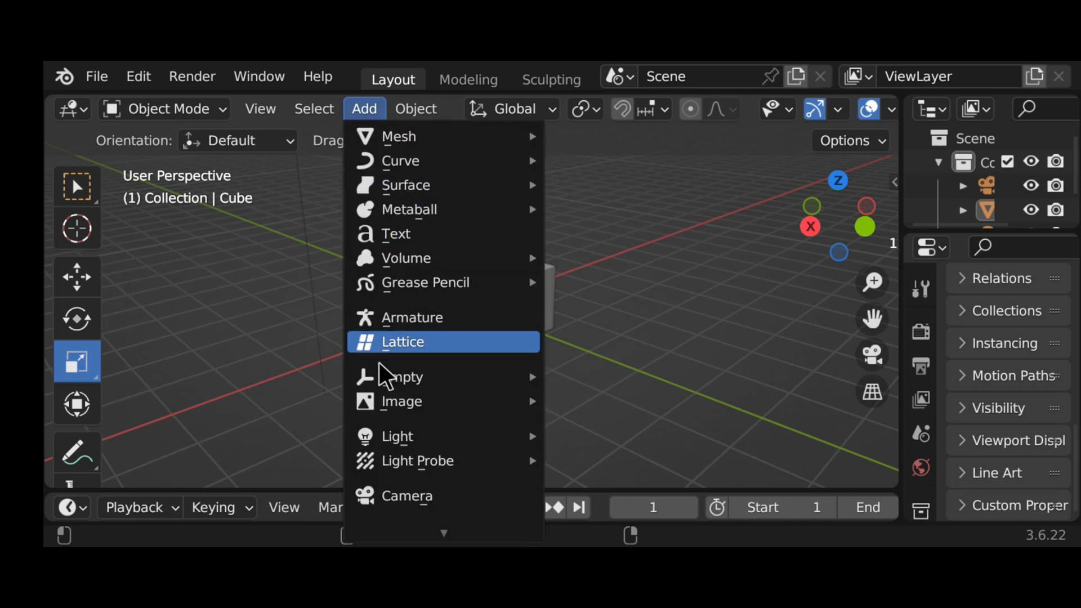
scroll(410, 488, down, 1)
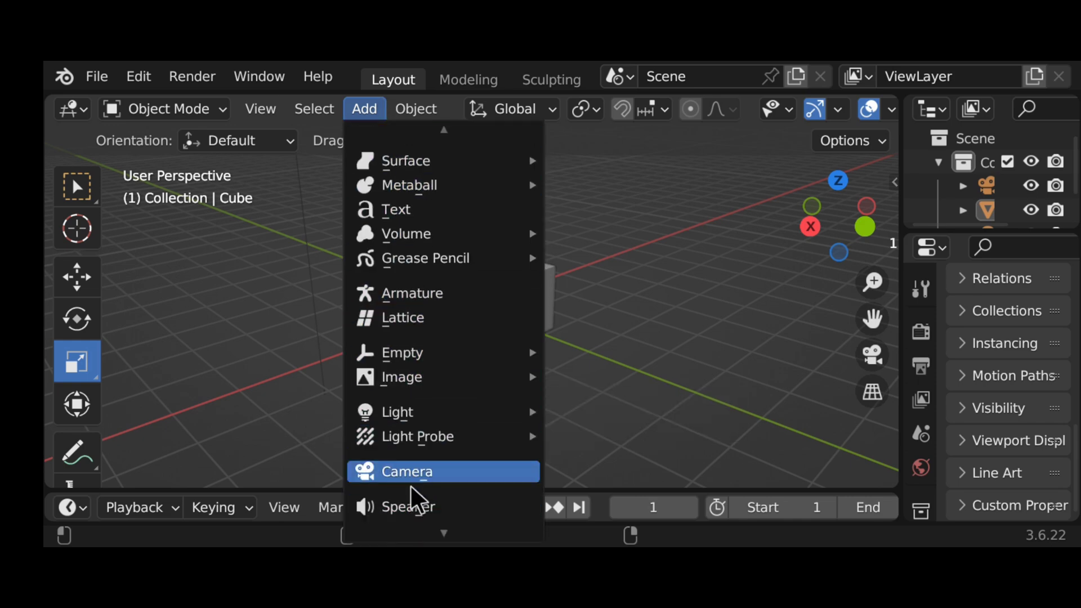
scroll(427, 446, down, 3)
scroll(427, 444, up, 16)
scroll(427, 443, down, 4)
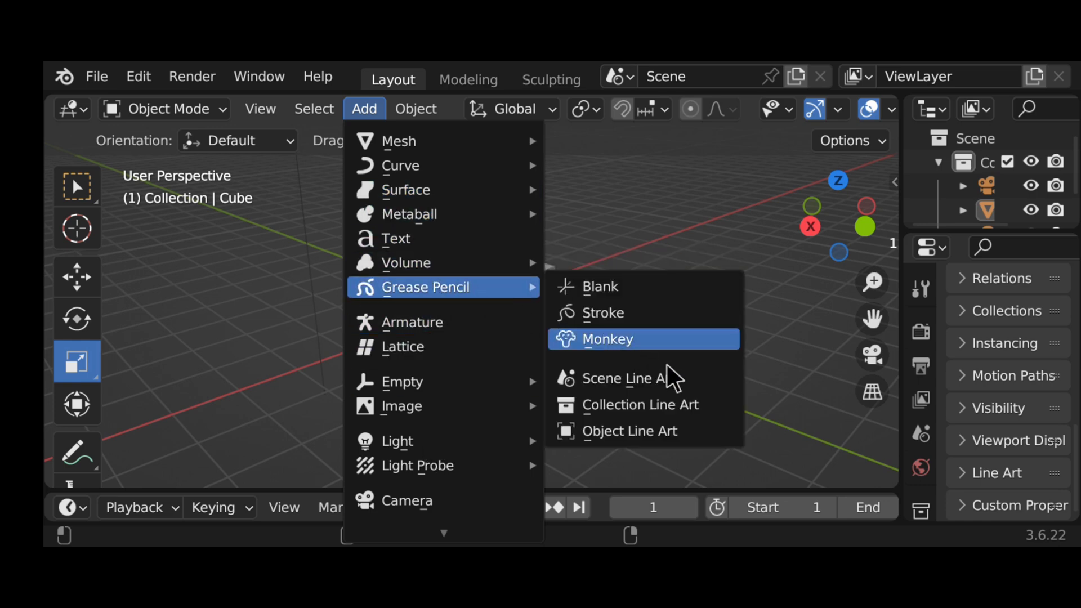
click(703, 309)
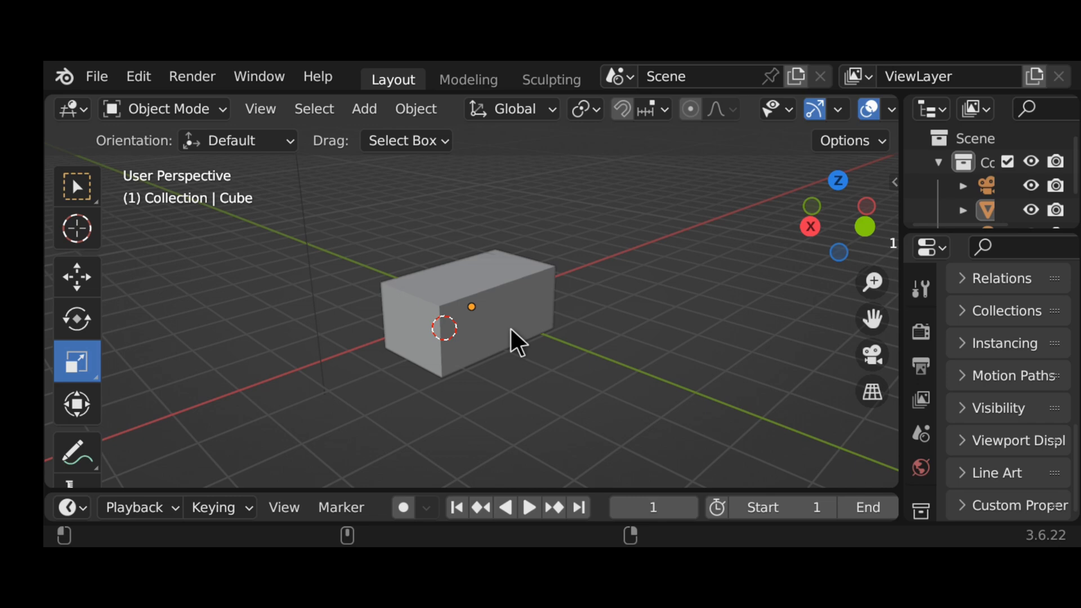
right_click(507, 309)
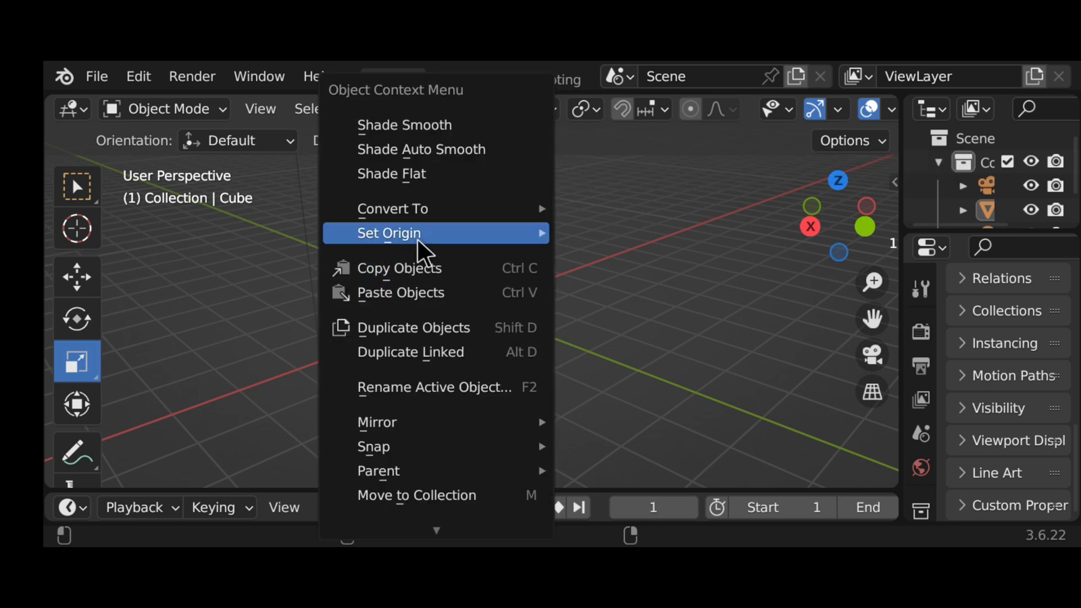
mouse_move(391, 447)
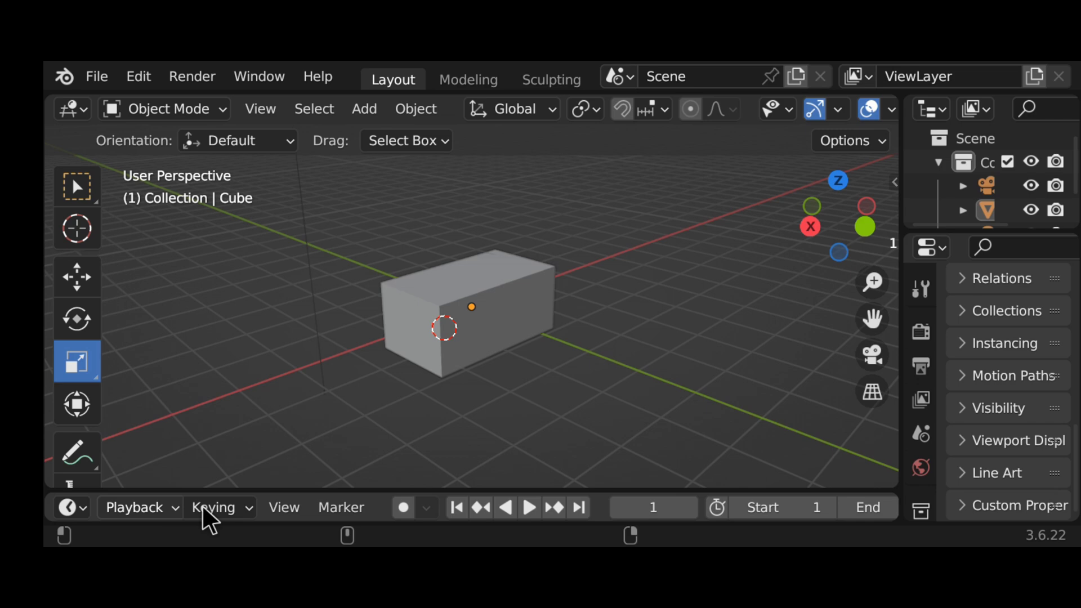
right_click(498, 313)
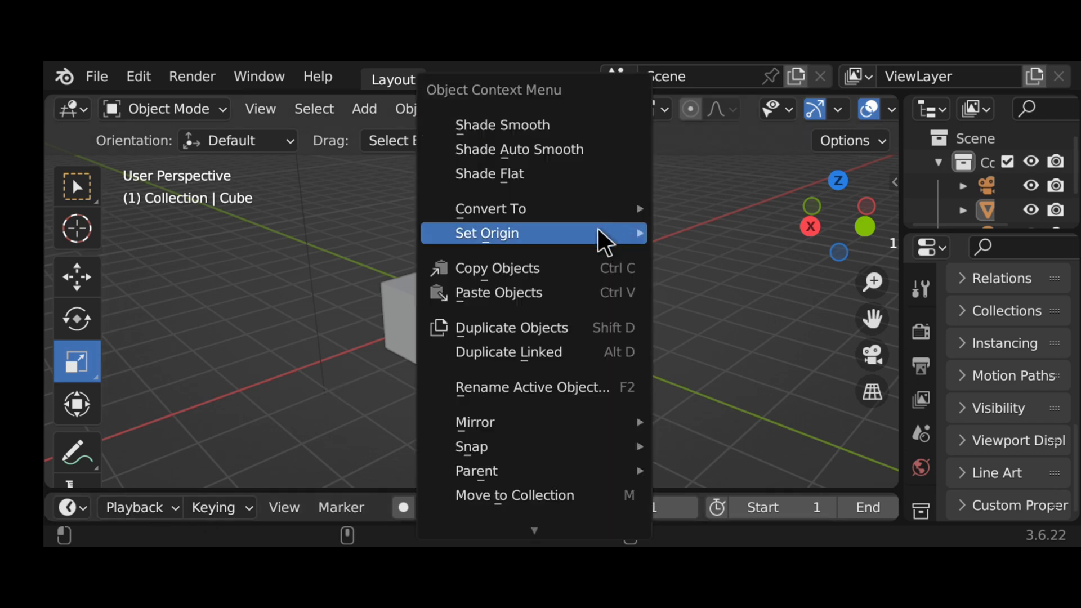
drag(675, 216, 329, 370)
key(shift+alt+z)
key(shift+alt+z)
drag(608, 241, 383, 354)
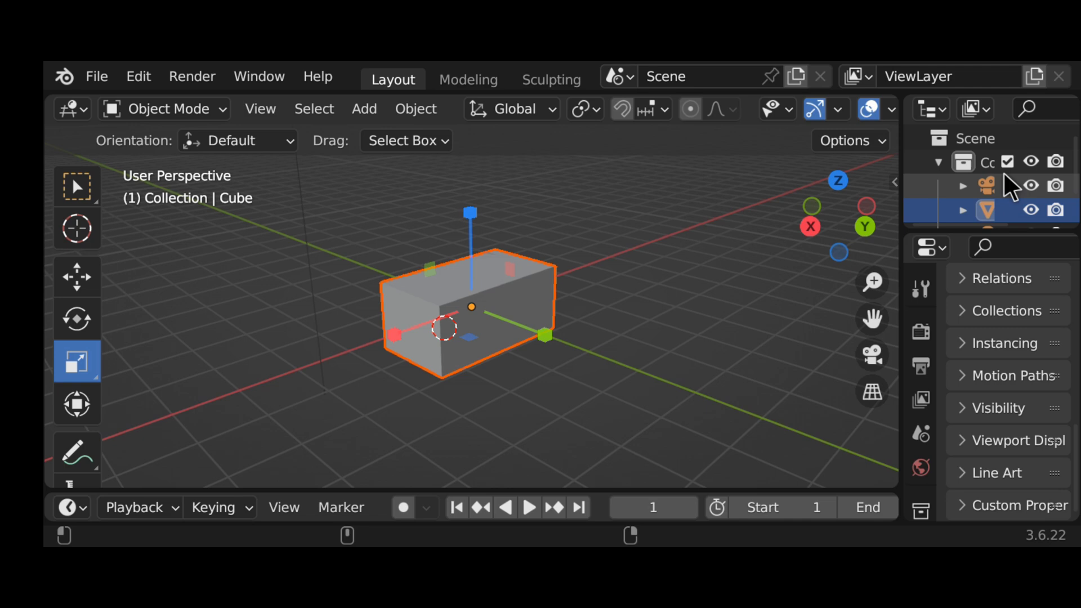
scroll(1003, 171, down, 1)
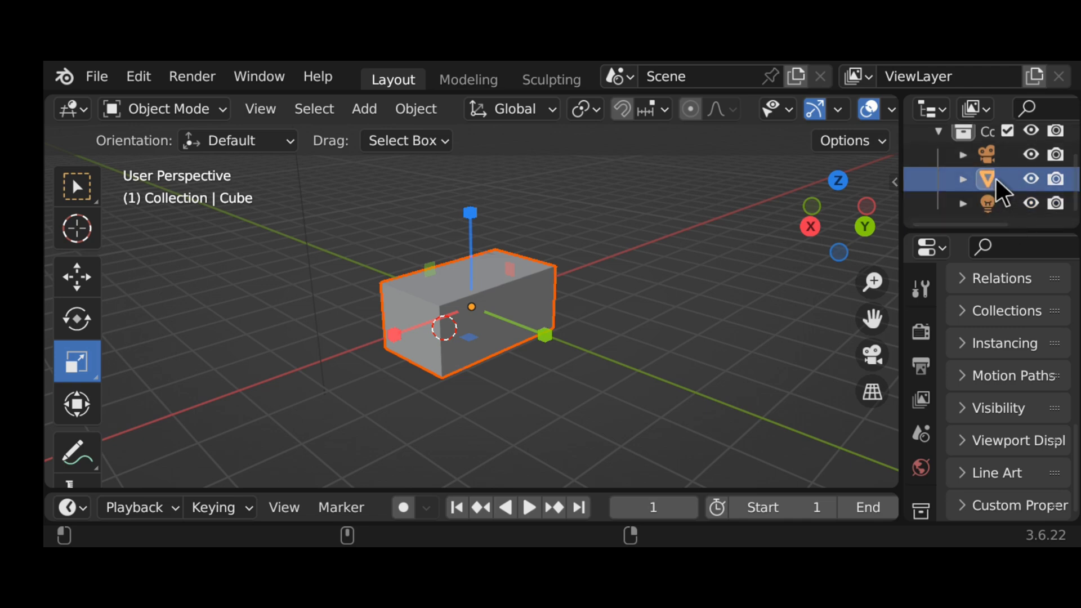
click(963, 180)
click(966, 174)
click(929, 109)
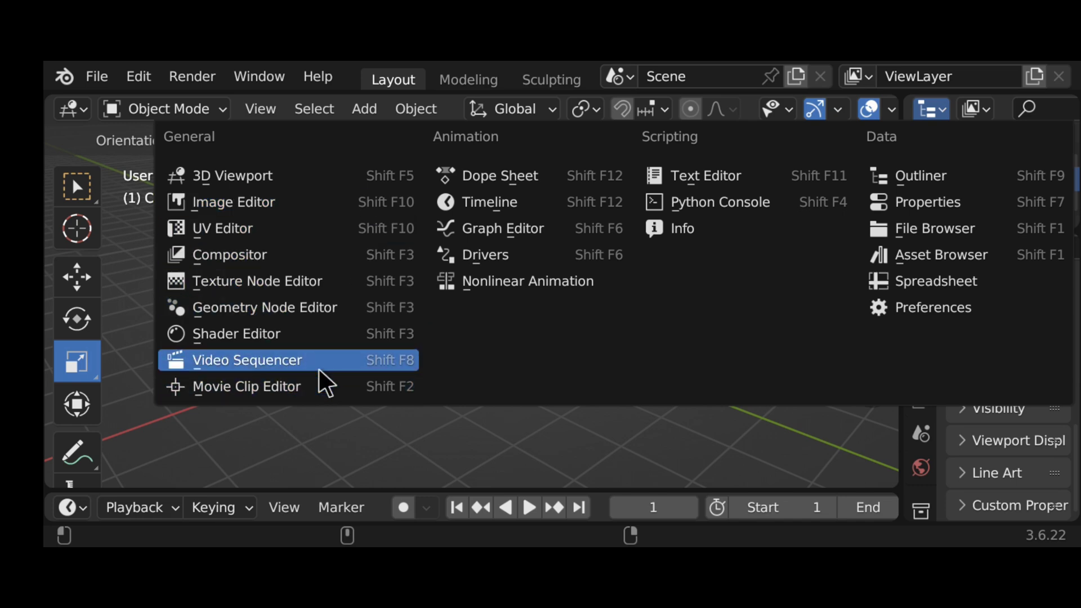
click(868, 148)
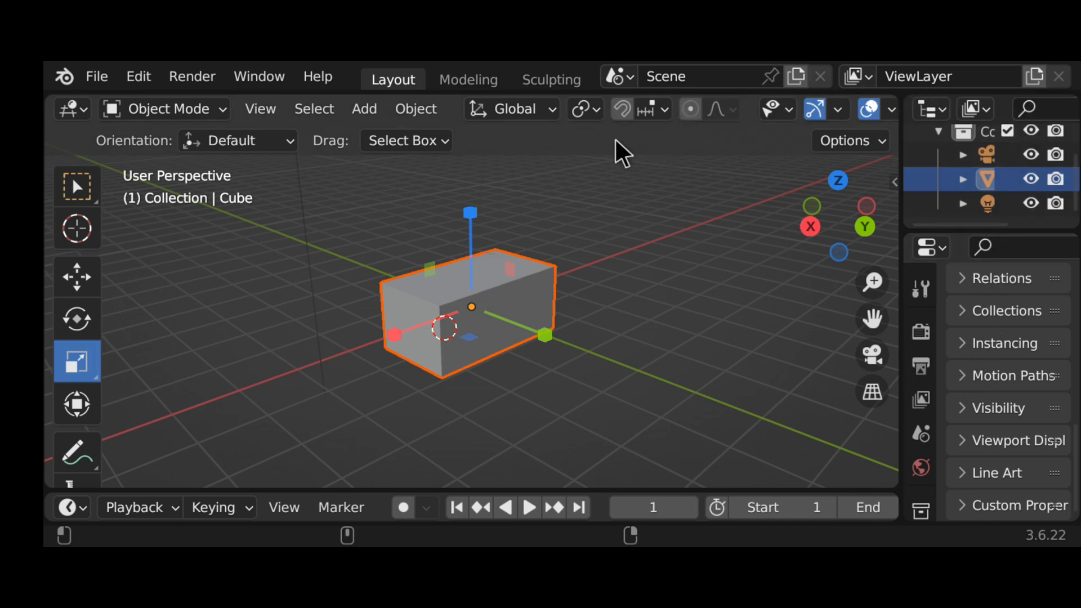
click(416, 108)
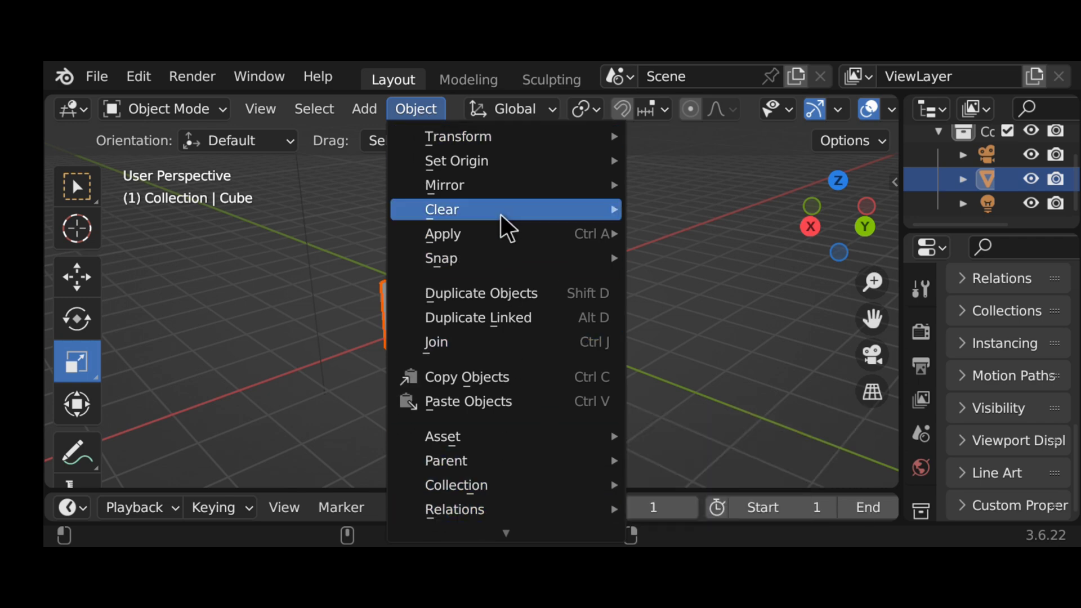
click(318, 306)
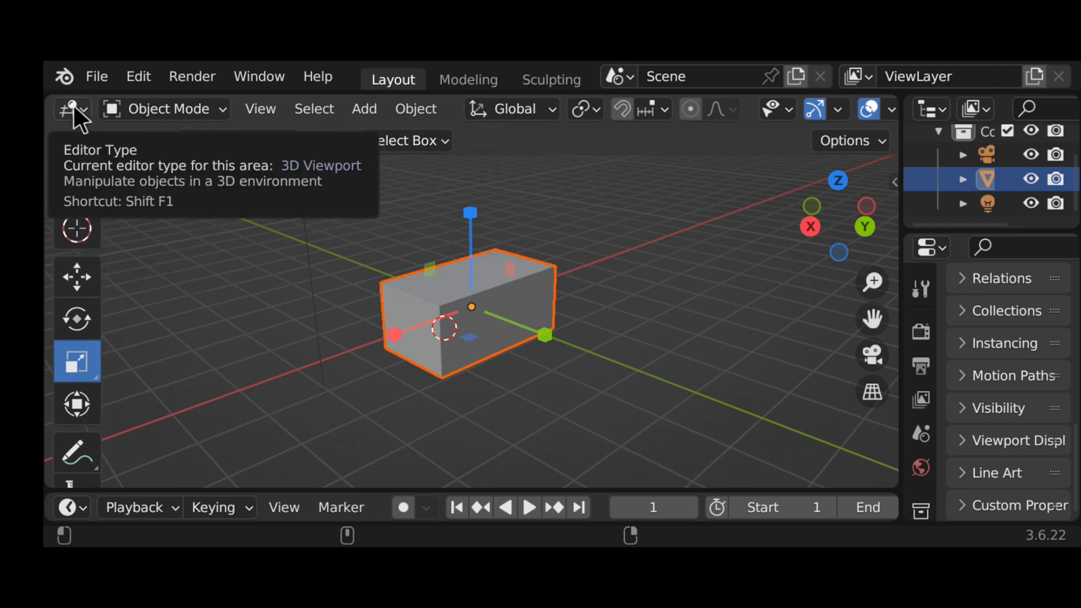
click(91, 76)
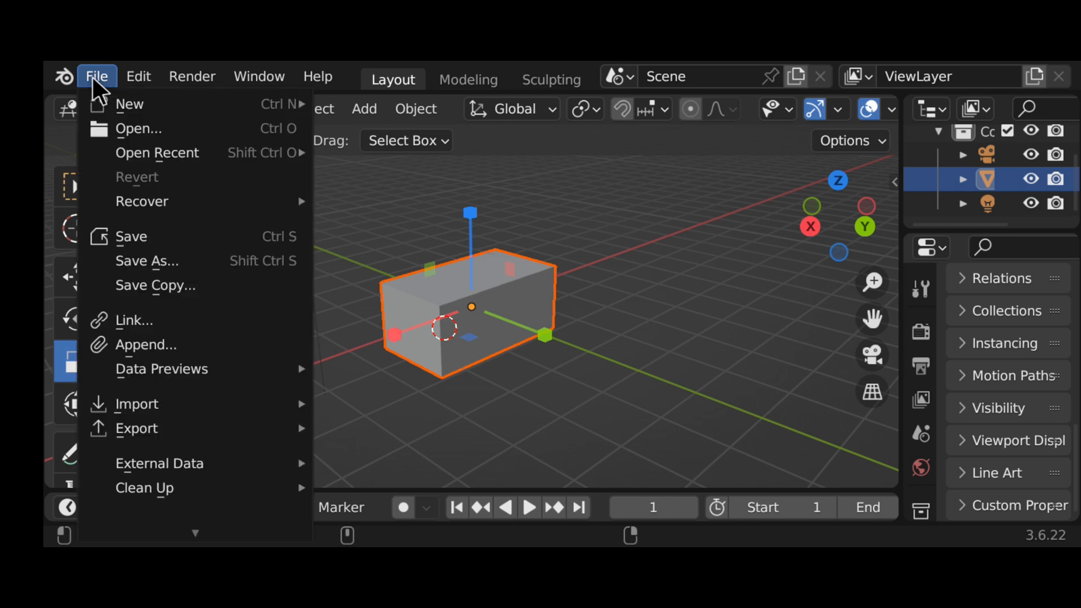
mouse_move(134, 490)
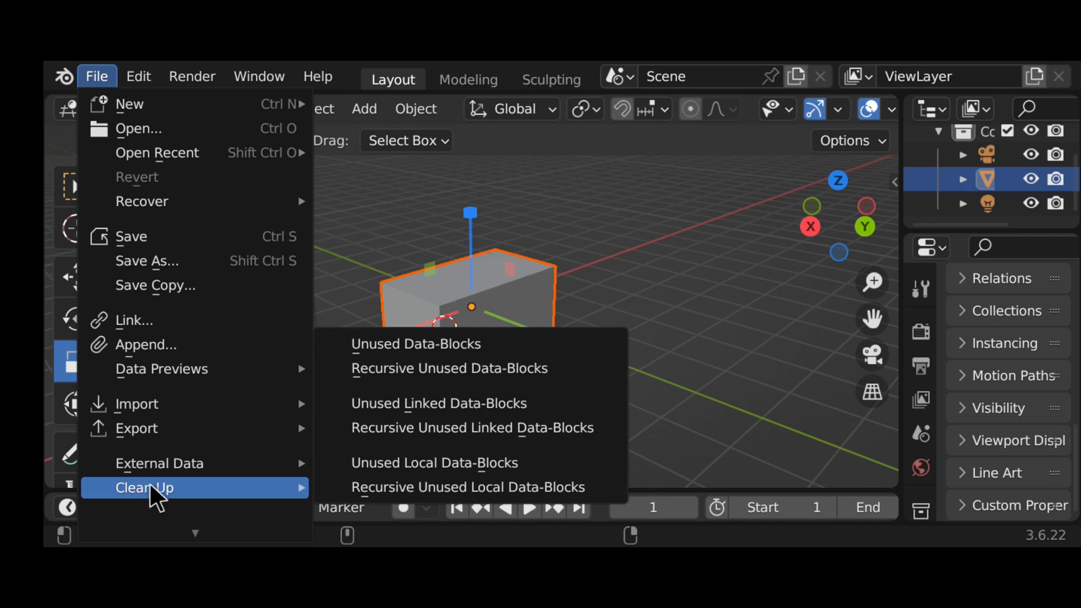
right_click(149, 483)
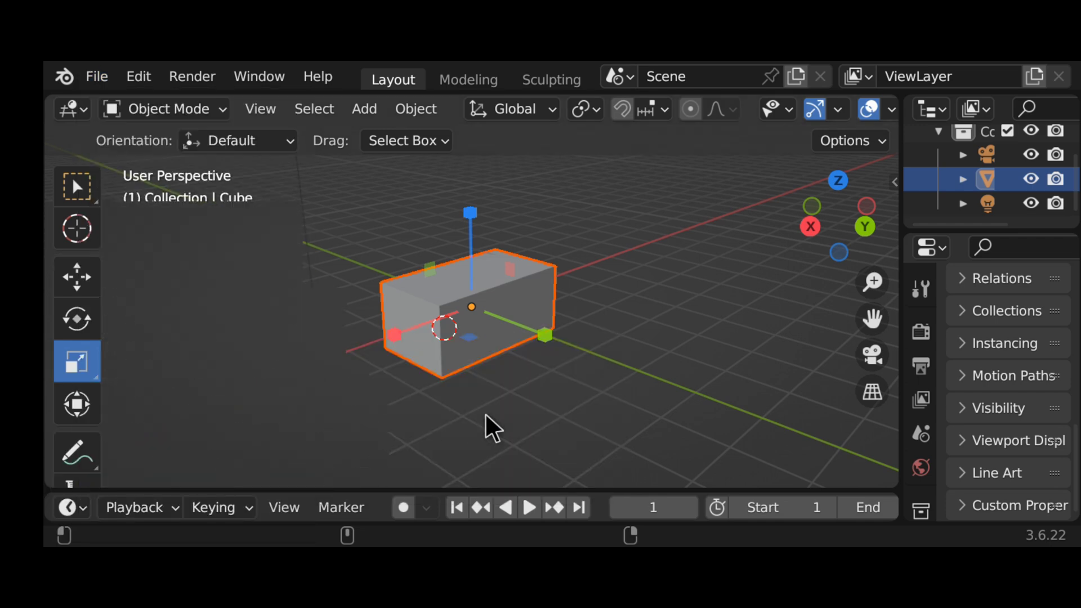
Select the stretched box and orbit the view until it is seen front-on.
right_click(488, 309)
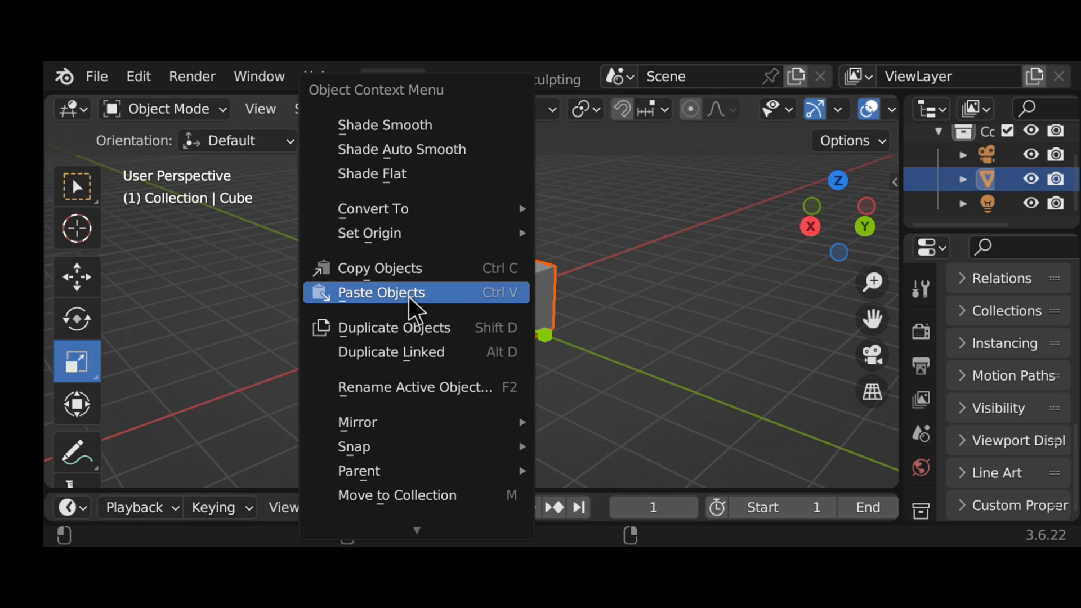
click(710, 371)
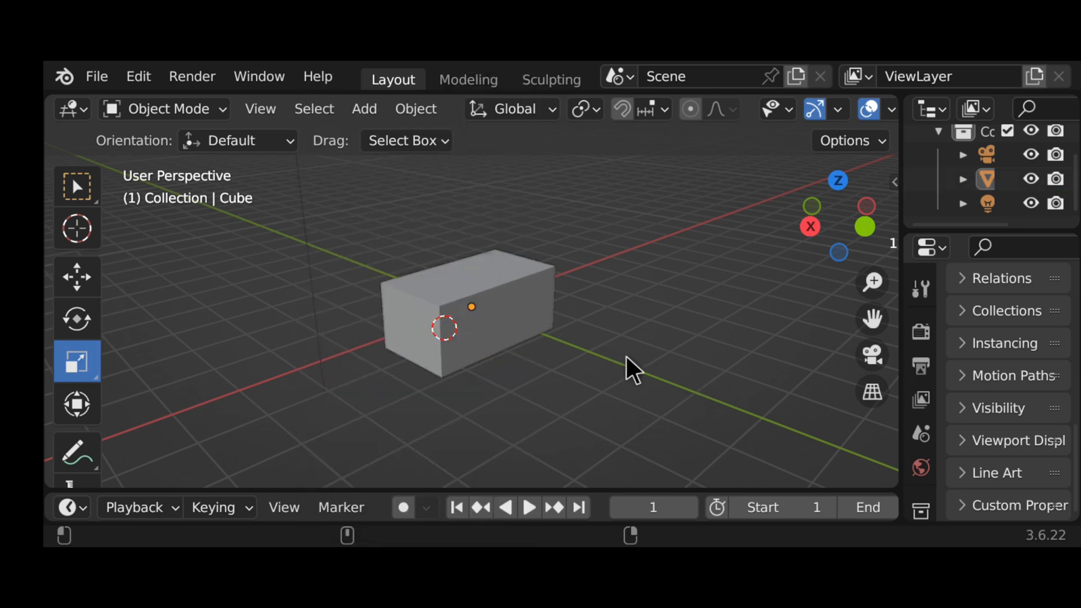
drag(631, 358, 297, 456)
drag(441, 326, 704, 411)
drag(836, 205, 670, 259)
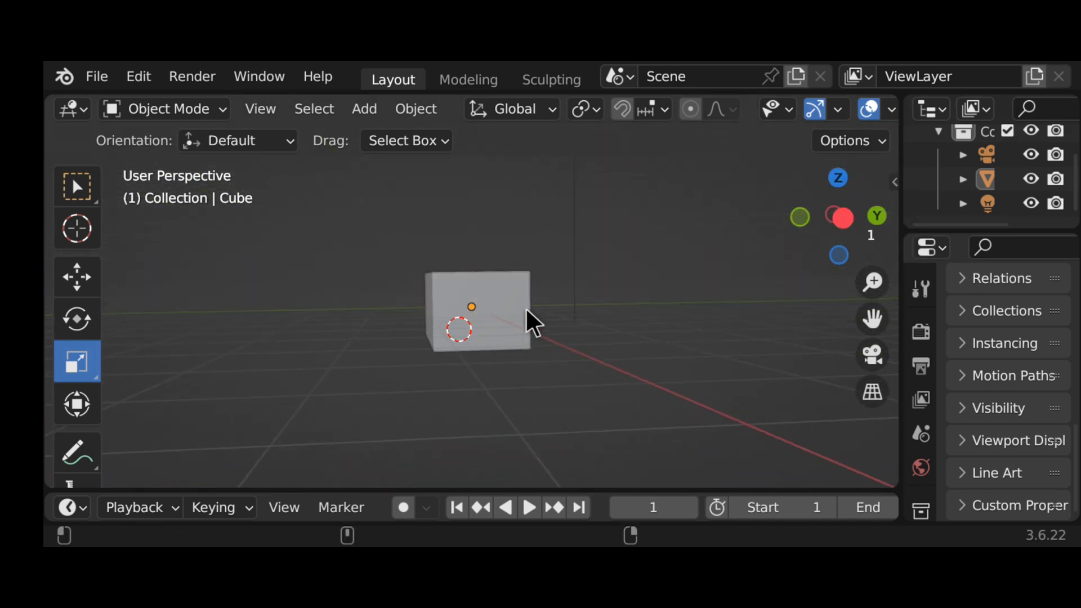
click(459, 333)
drag(839, 234, 851, 124)
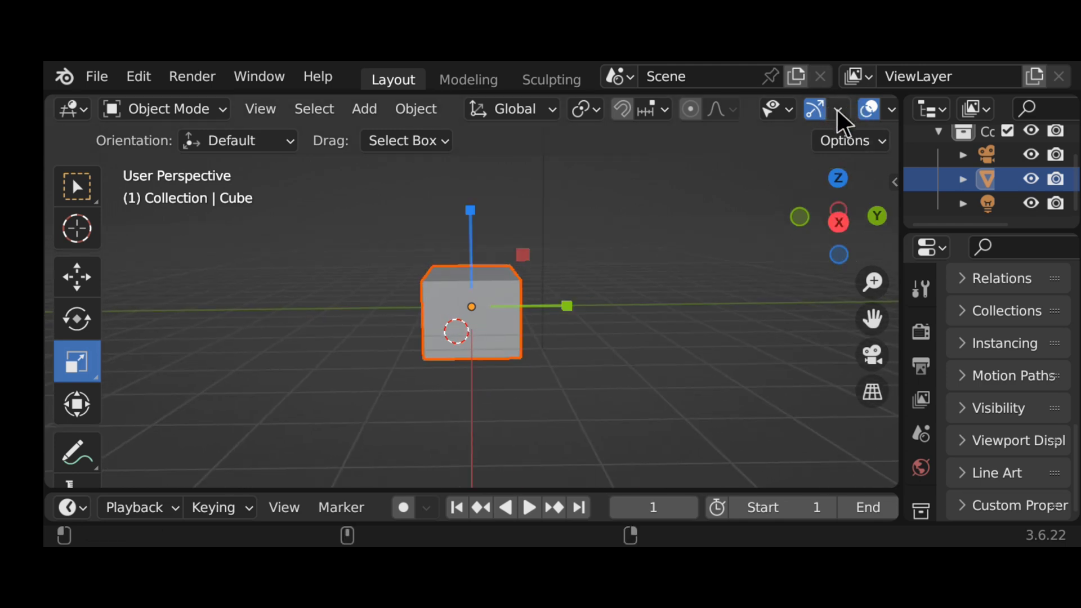
Untick Navigate in the Viewport Gizmos options, keeping the object gizmo orientation at Default.
click(837, 110)
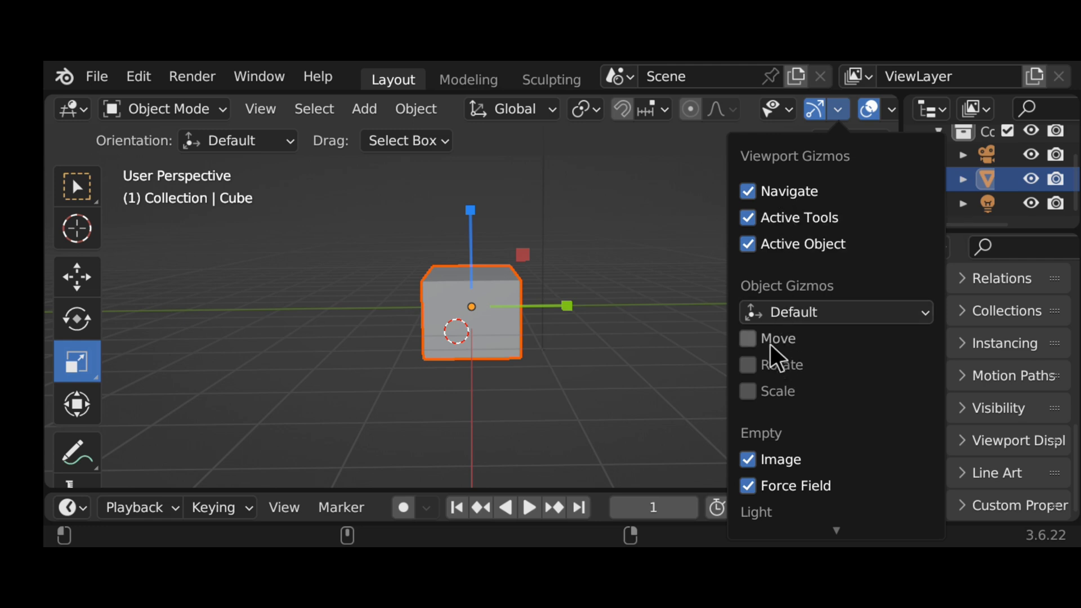
scroll(769, 390, down, 5)
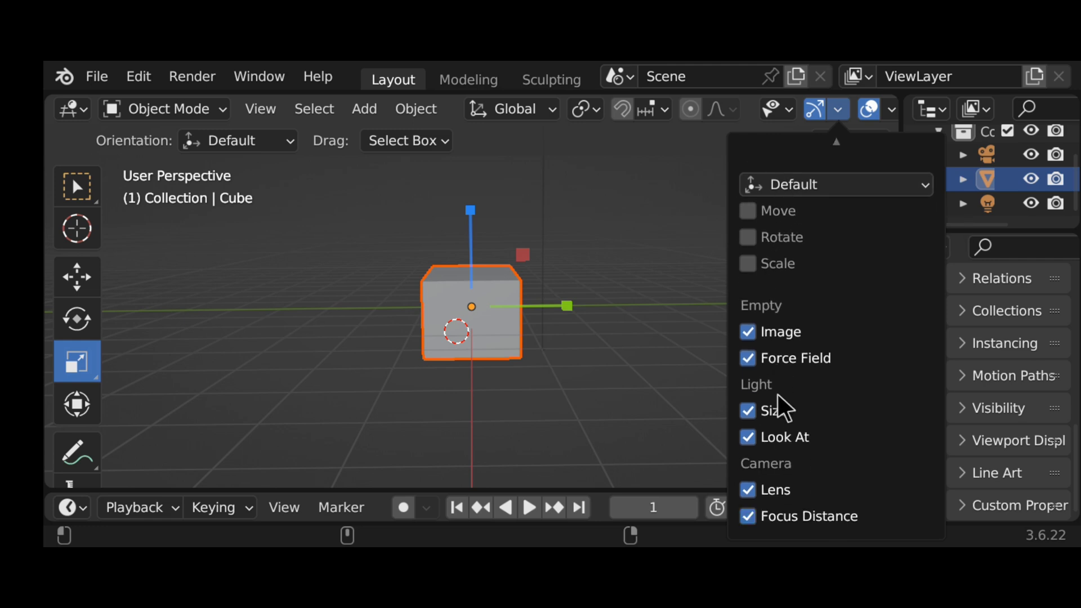
scroll(780, 393, up, 3)
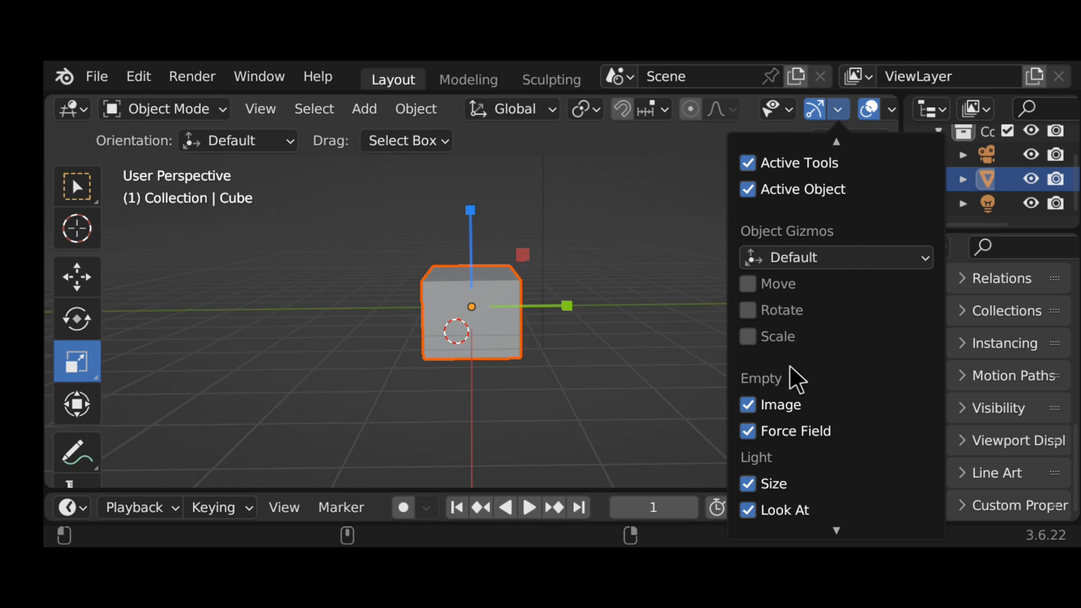
click(928, 261)
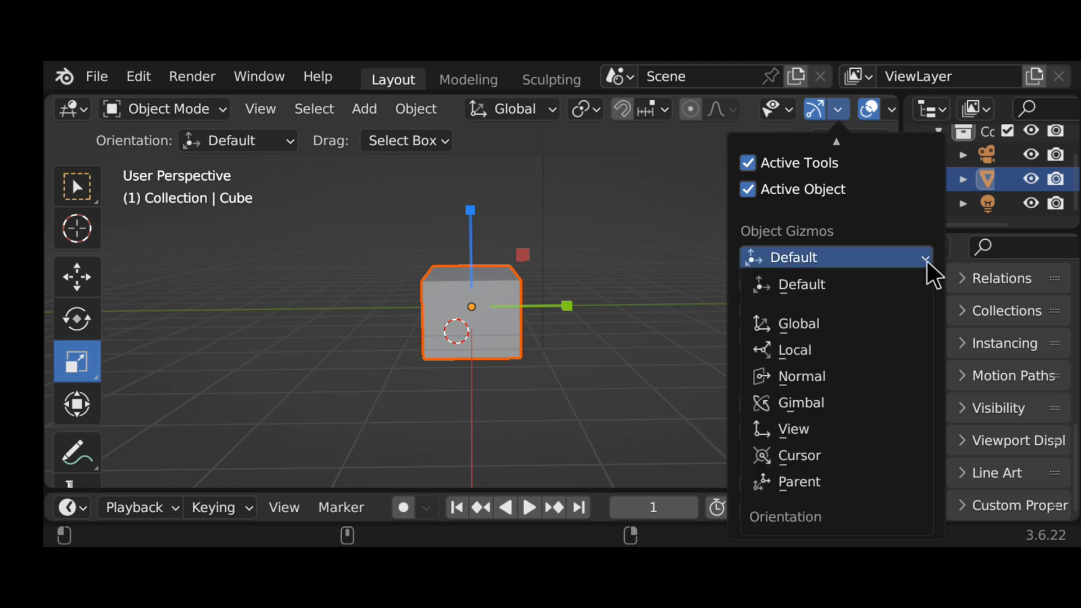
click(927, 261)
scroll(895, 259, up, 2)
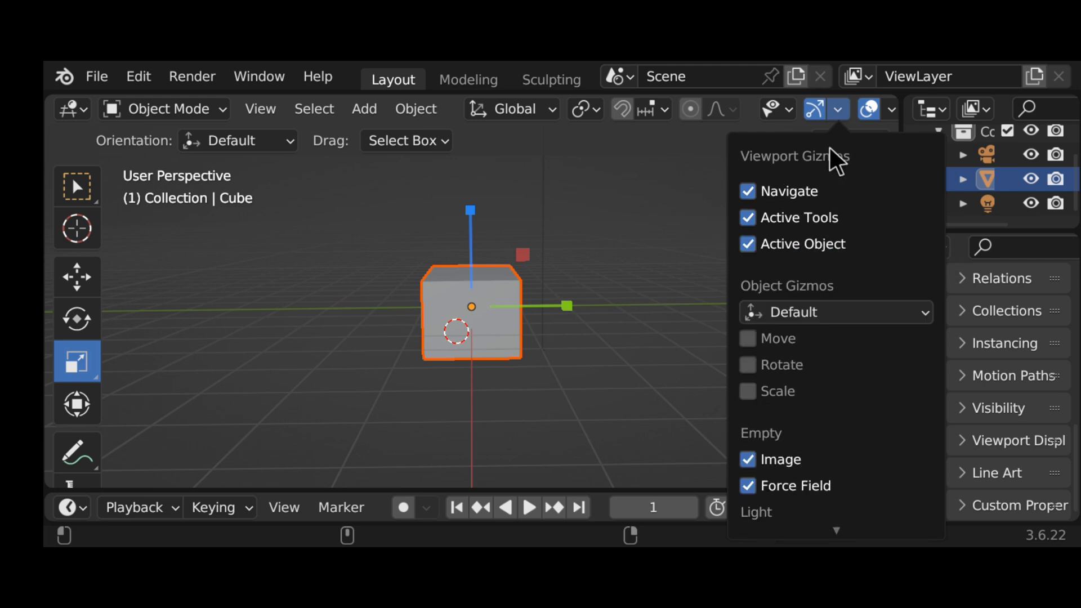
click(747, 191)
click(747, 218)
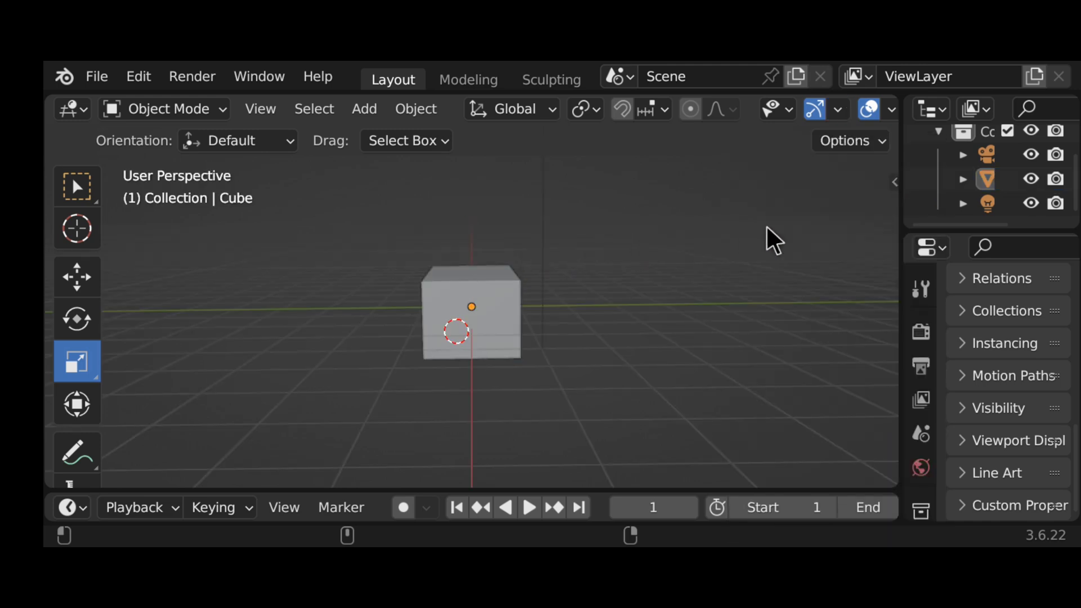
Hide the overlays, deselect the cube, and switch the viewport gizmos off.
key(shift+alt+z)
key(shift+alt+z)
right_click(659, 438)
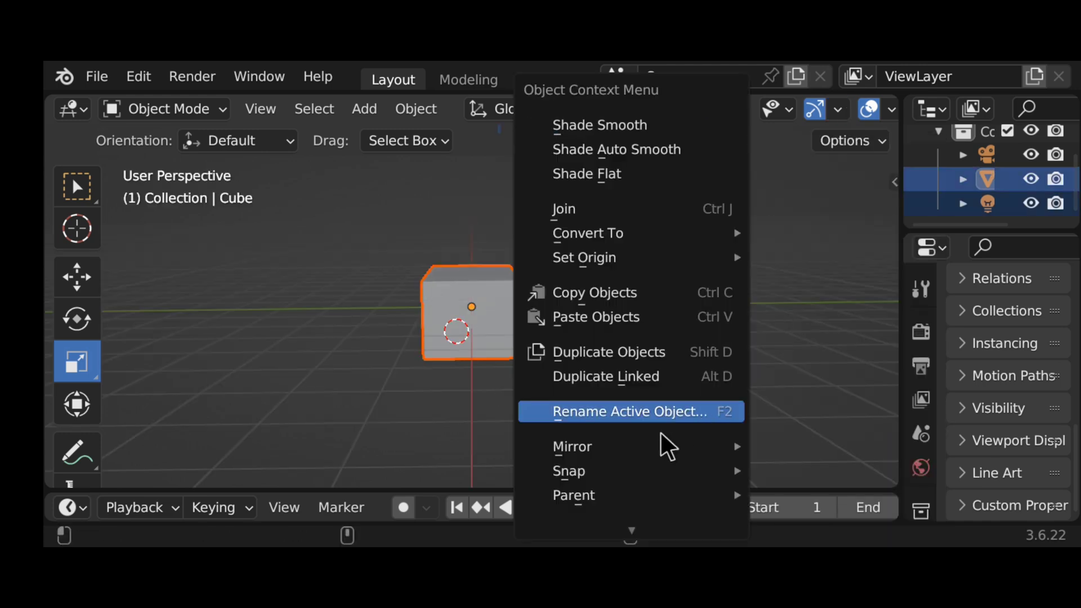
click(346, 381)
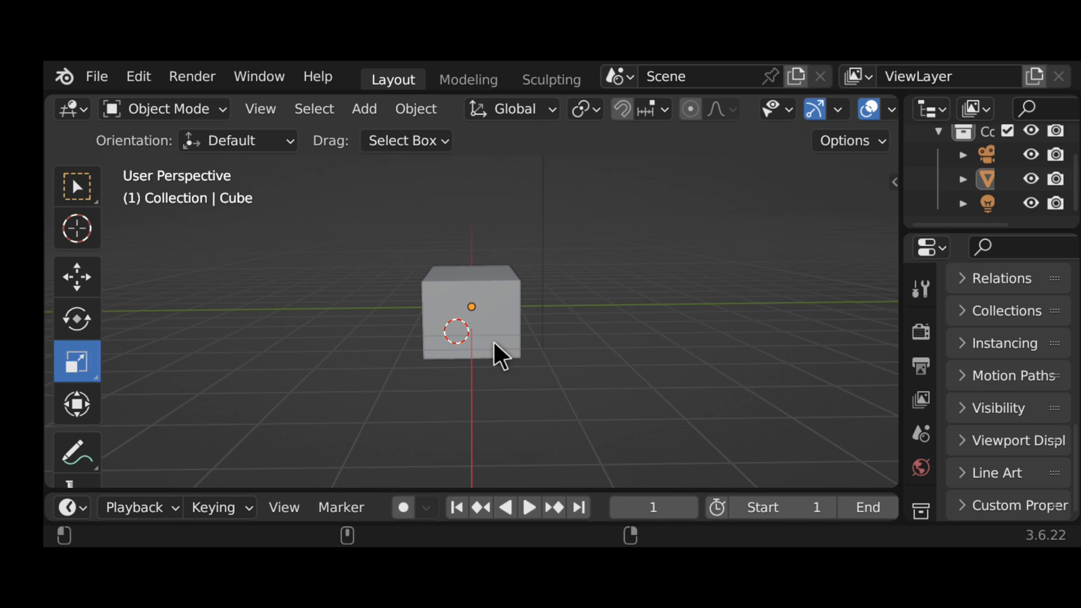
click(460, 318)
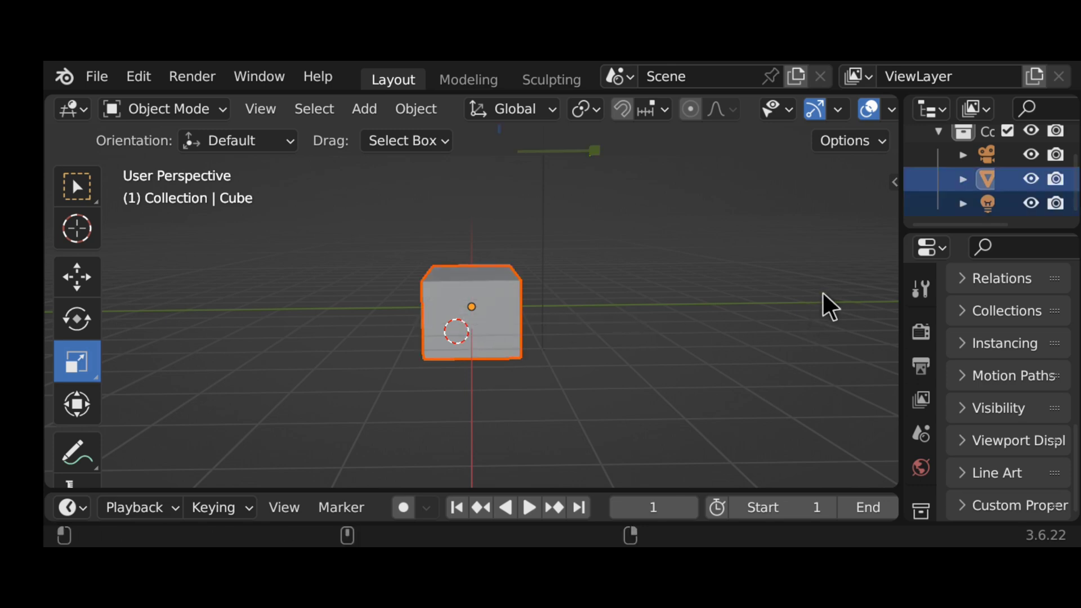
click(775, 277)
click(873, 135)
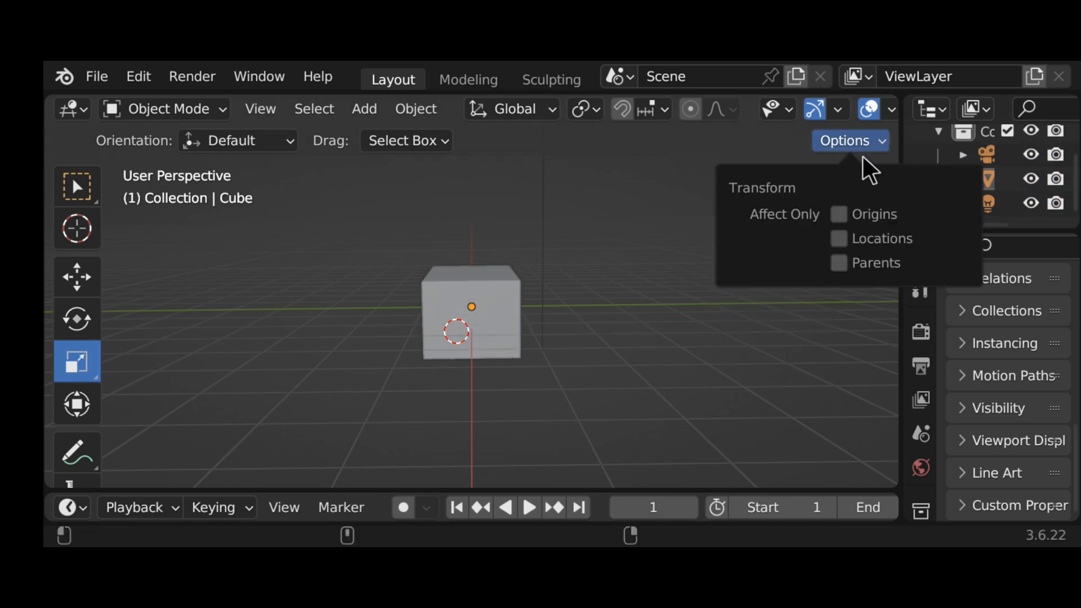
click(831, 107)
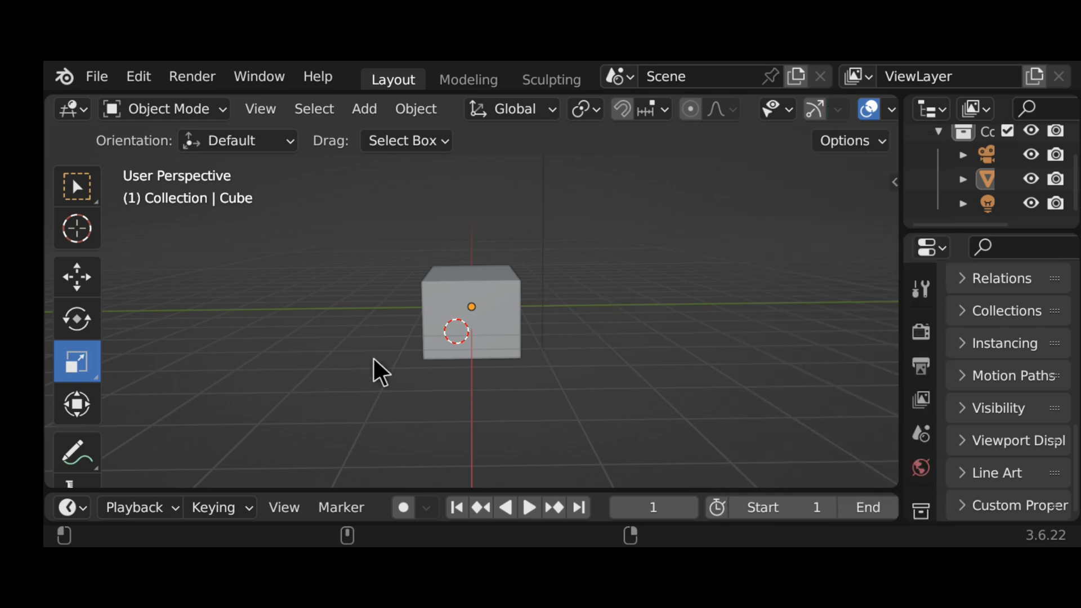
Rename the cube to 'ube' with Rename Active Object.
drag(372, 356, 471, 343)
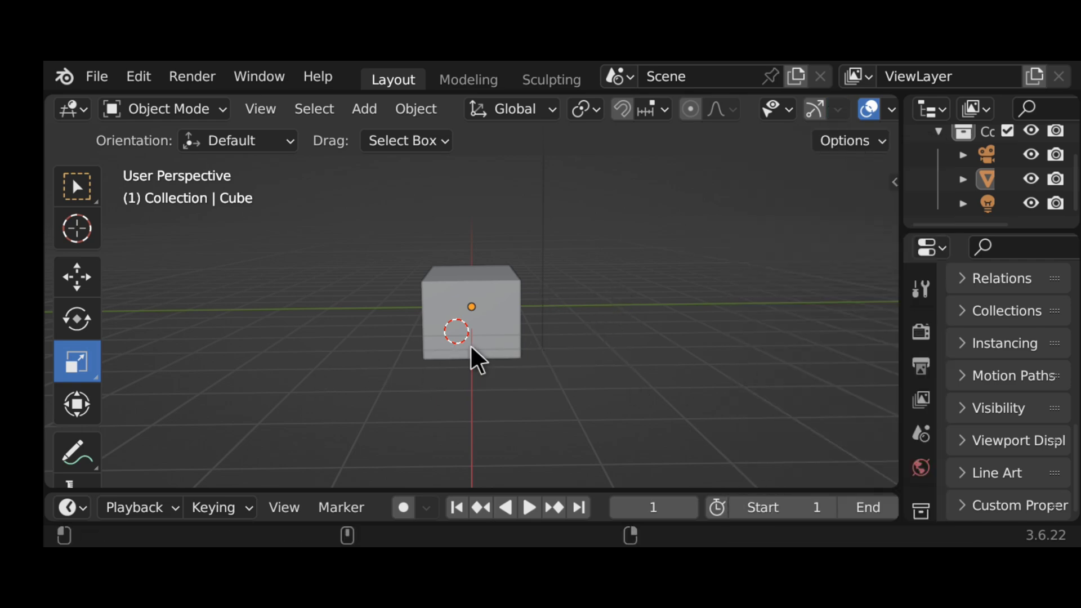
right_click(450, 318)
click(278, 389)
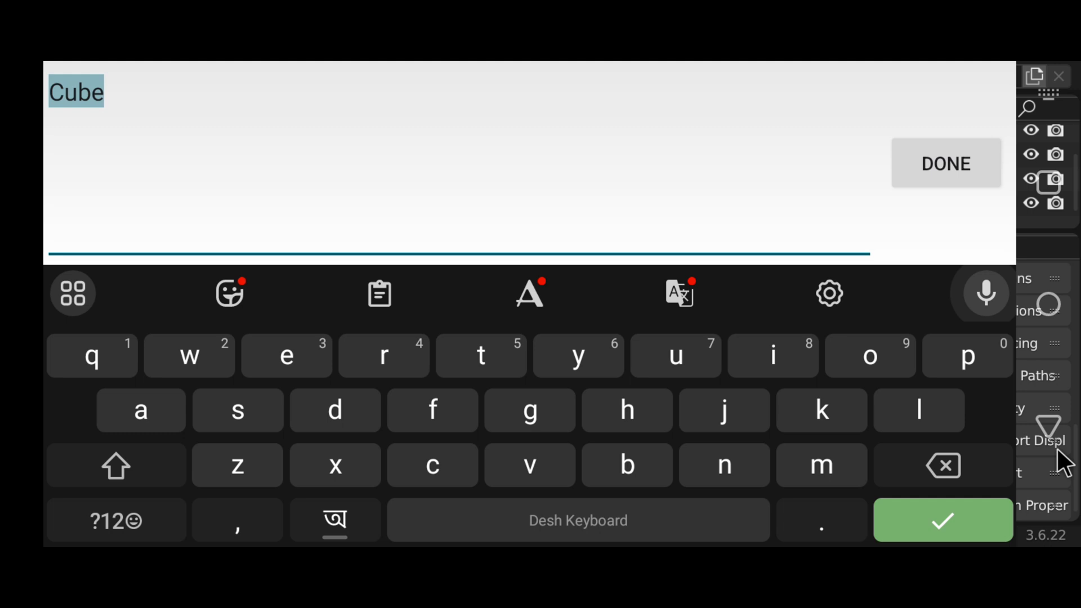
click(953, 536)
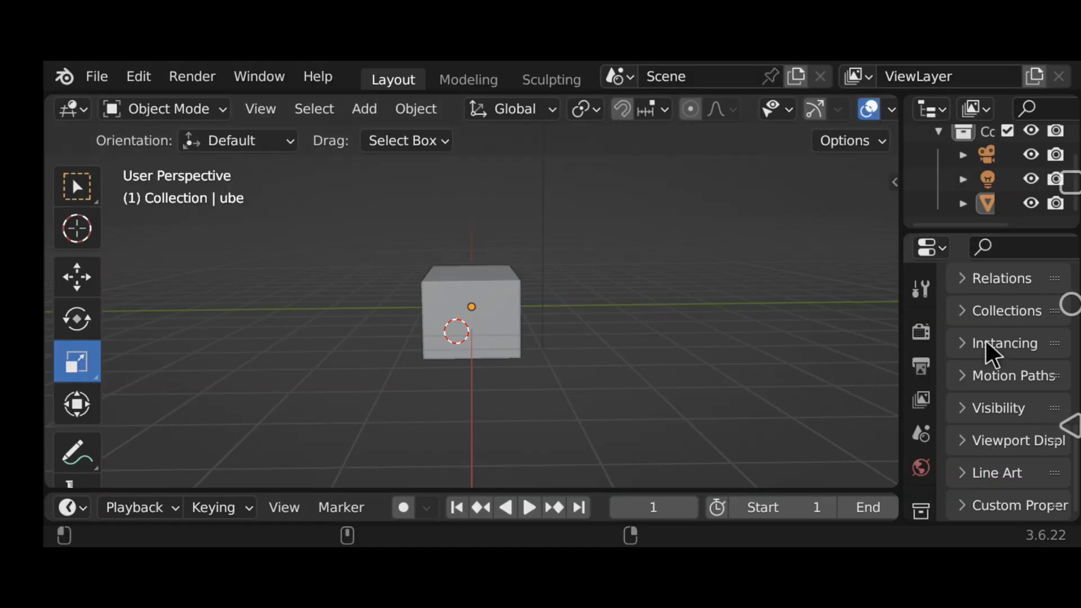
Re-enable viewport gizmos with Navigate ticked, then view the scene through the camera.
click(816, 107)
click(836, 108)
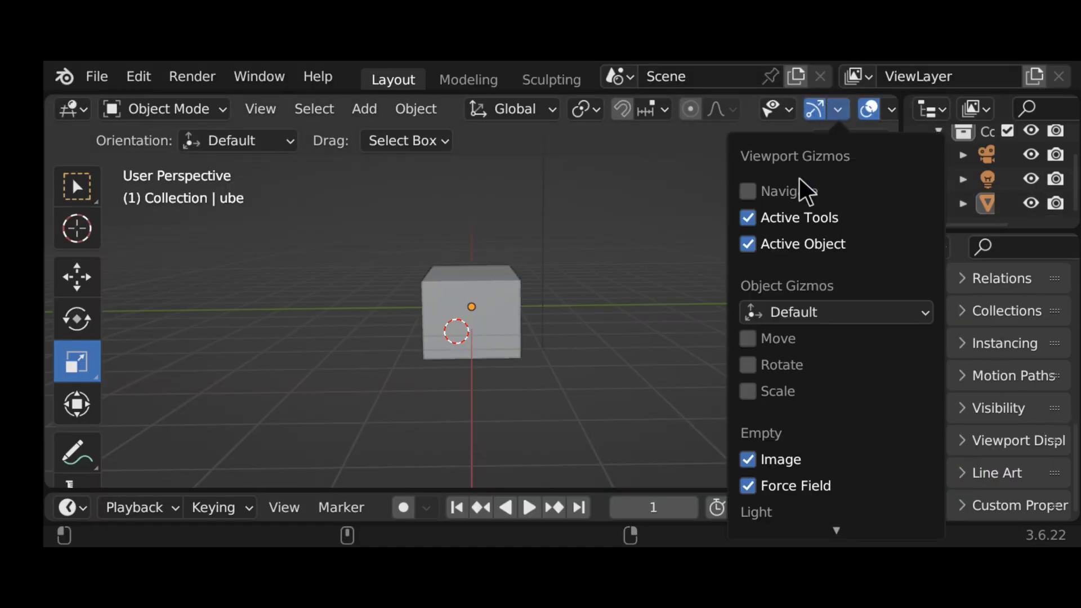
click(795, 193)
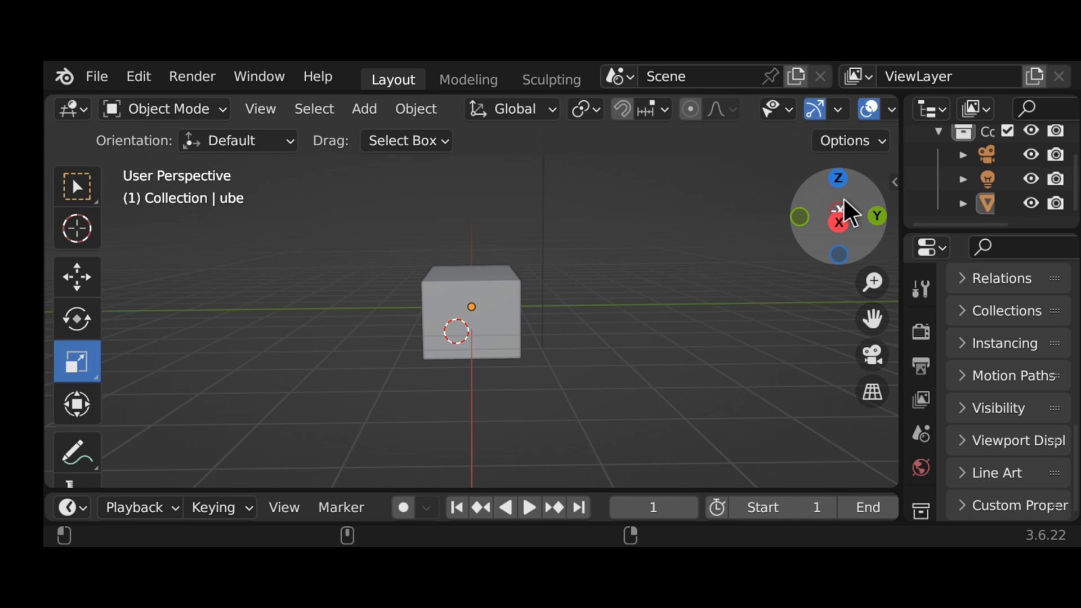
drag(845, 196, 603, 241)
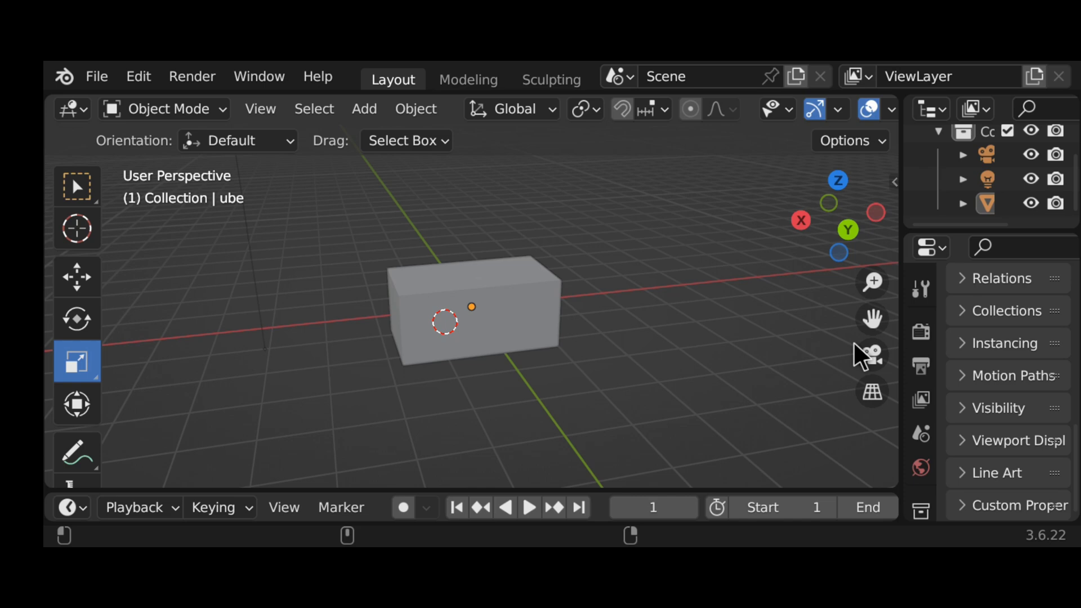
click(873, 354)
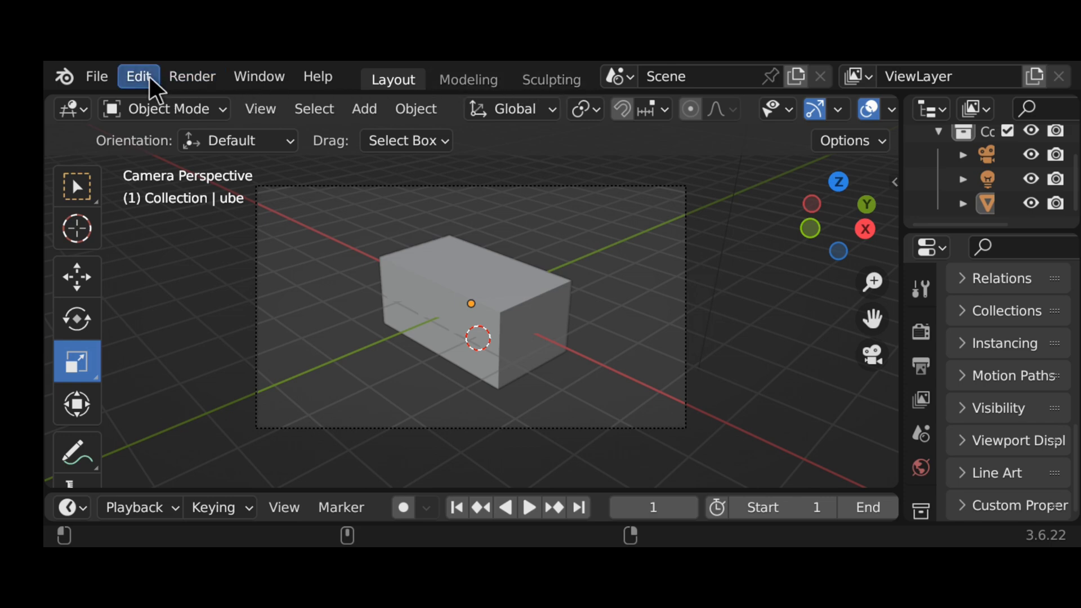
Add a Sun light to the scene and leave the camera view.
click(363, 108)
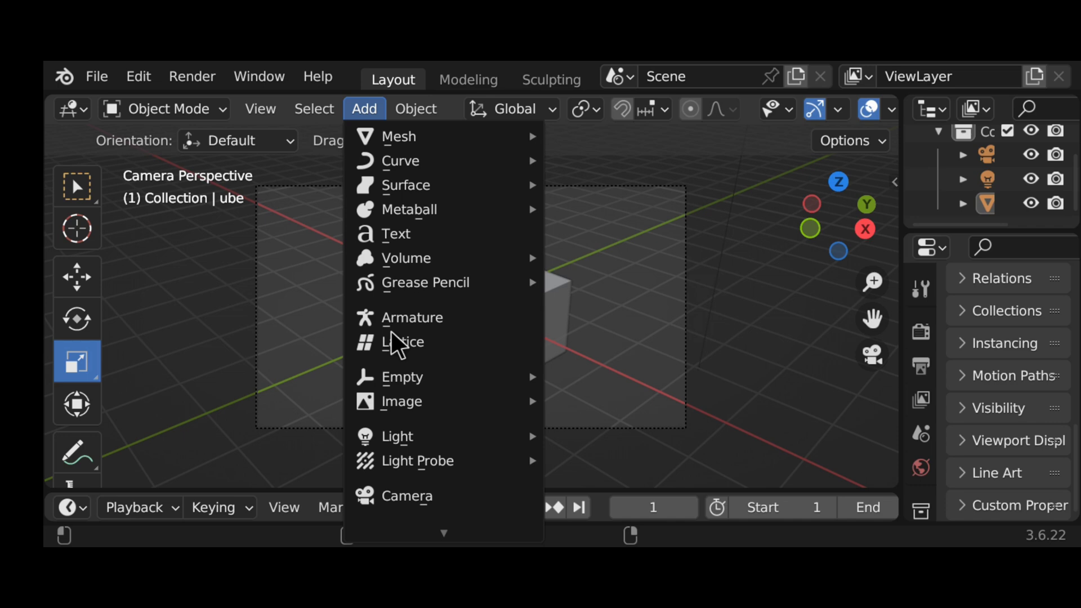
mouse_move(411, 442)
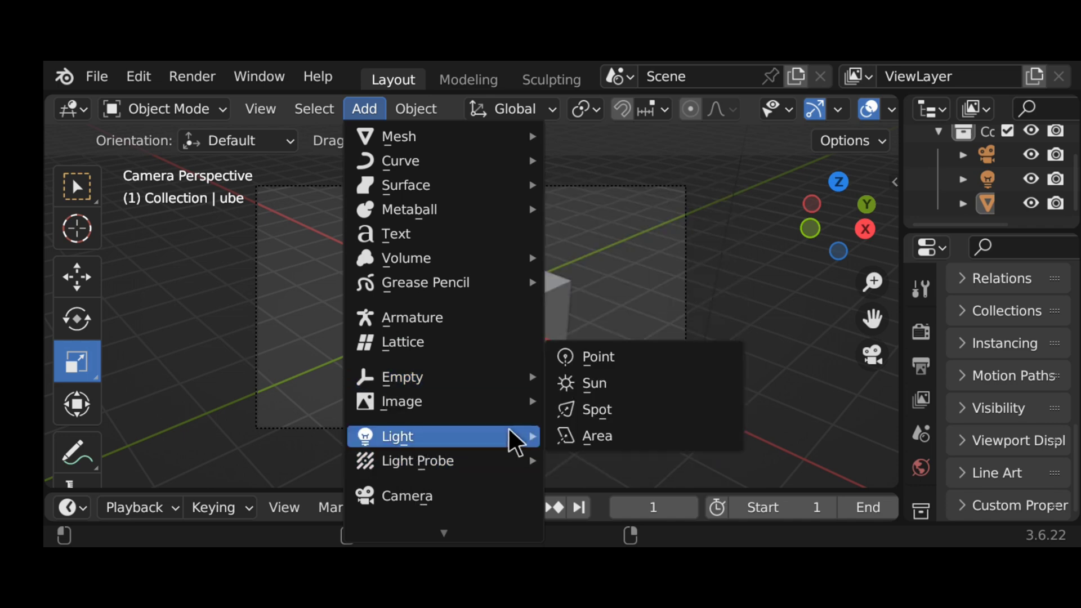
click(606, 373)
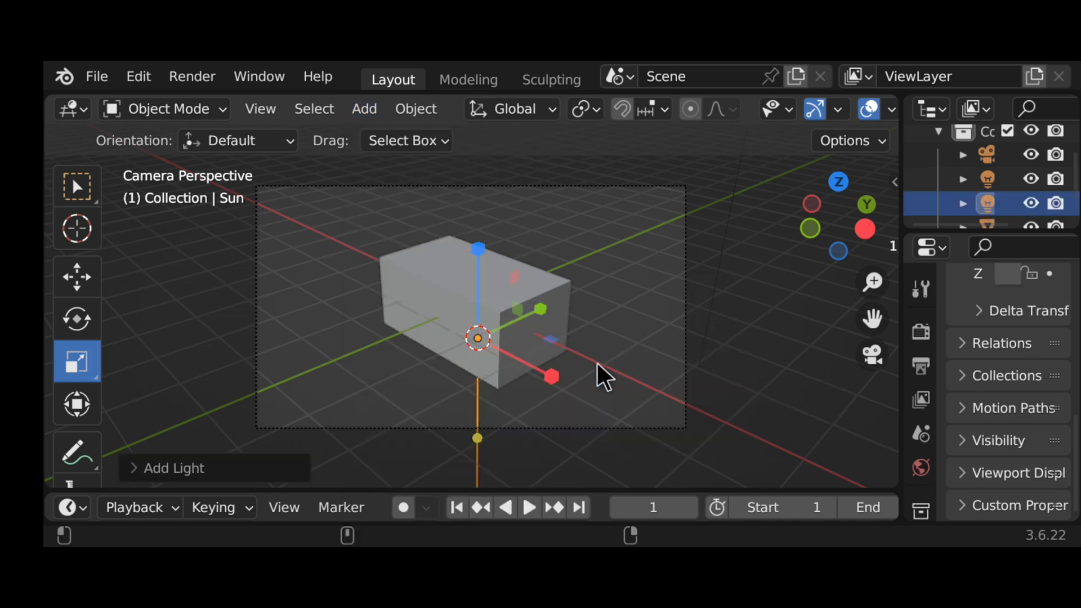
click(873, 360)
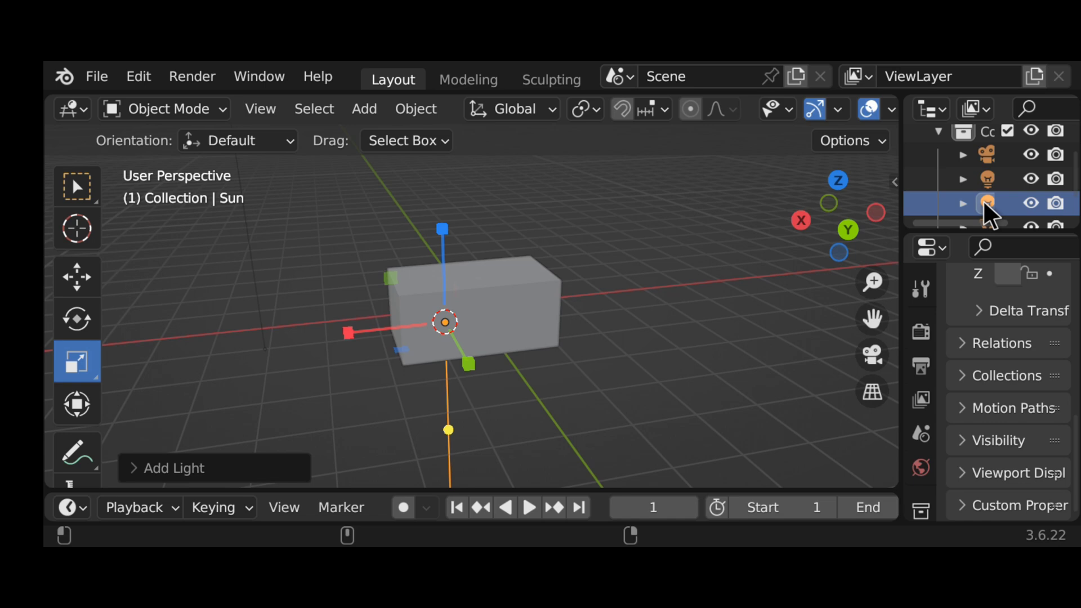
Delete the Sun light in the Outliner, then select the cube and open its options.
scroll(1001, 201, down, 1)
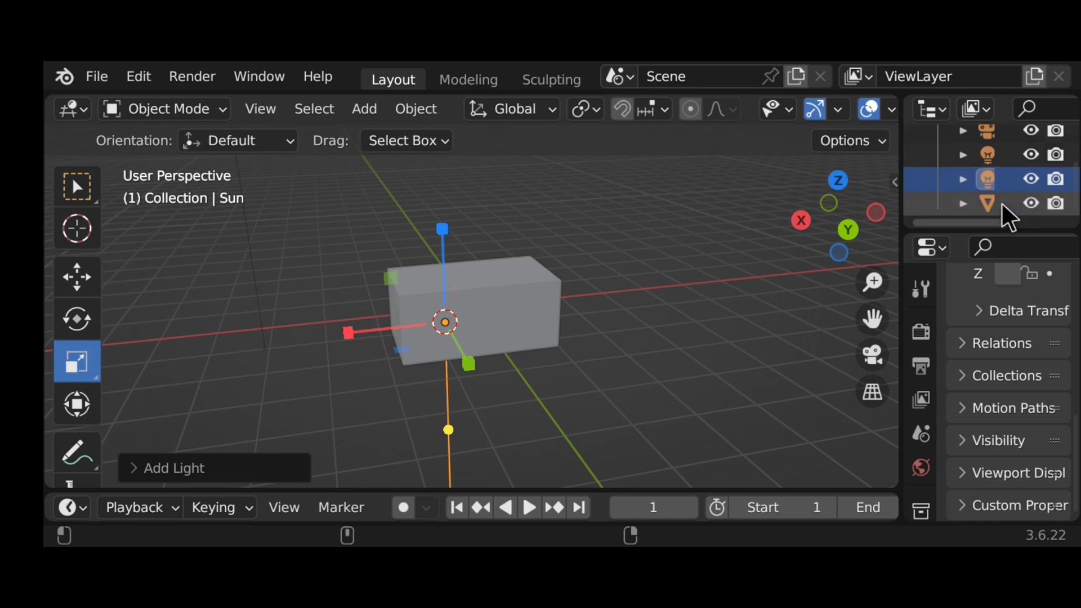
right_click(980, 178)
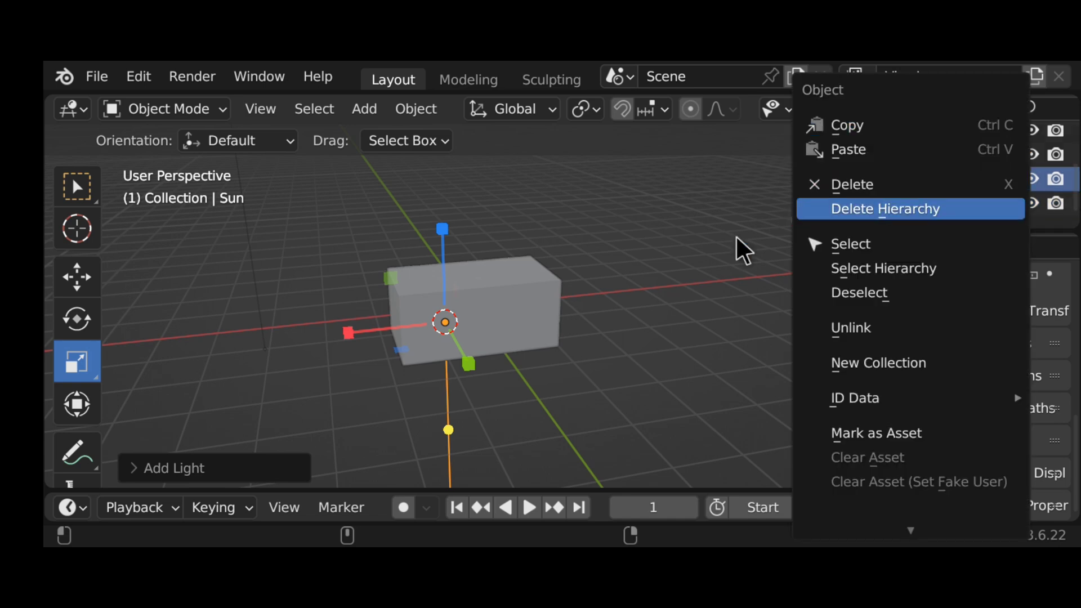
scroll(985, 166, up, 1)
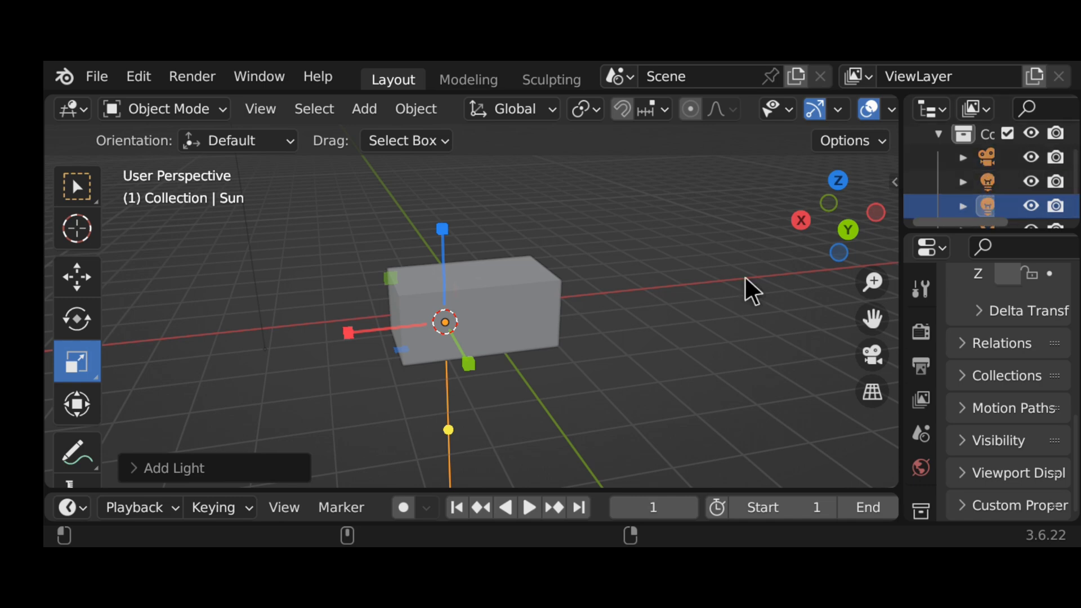
drag(656, 221, 484, 326)
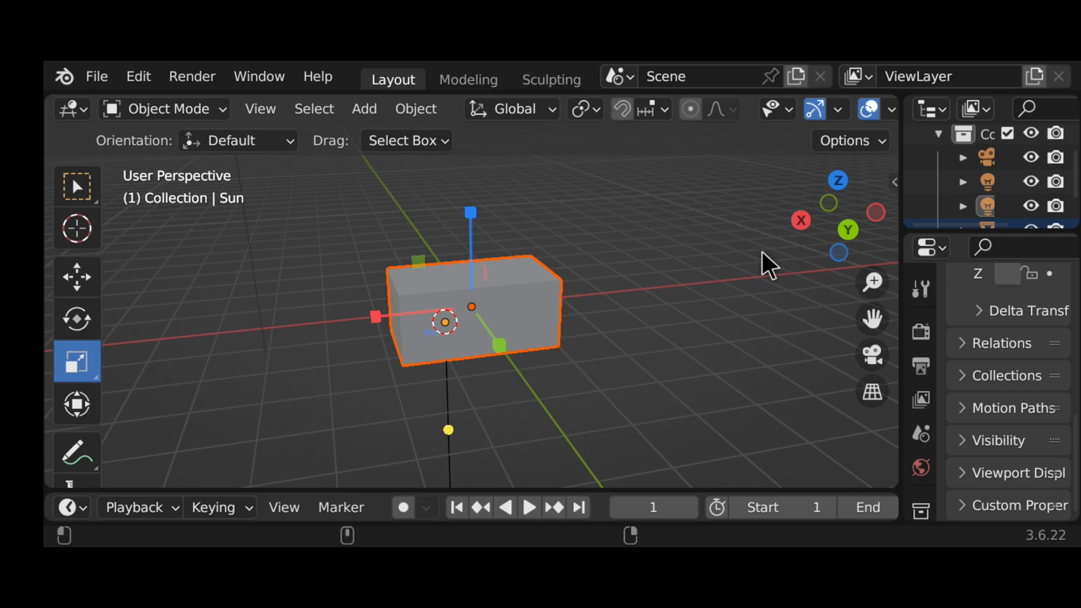
right_click(998, 205)
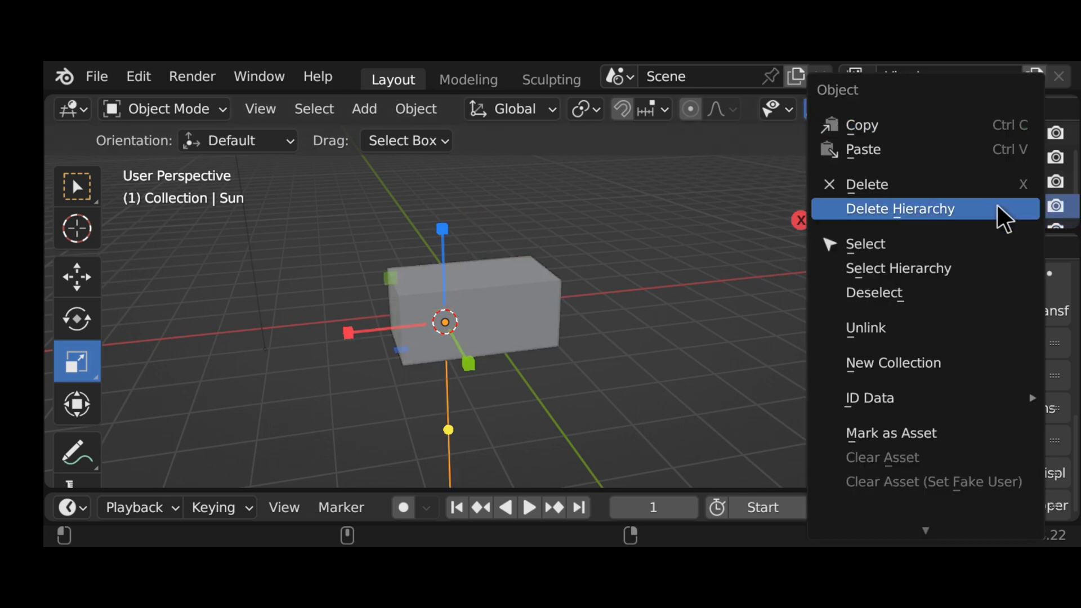
click(873, 187)
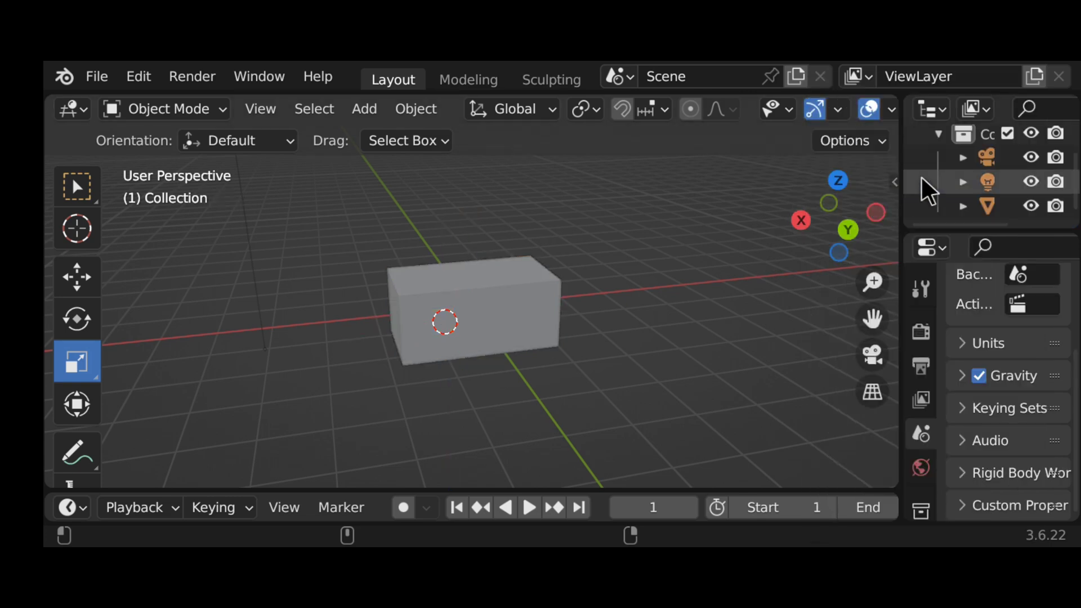
click(984, 199)
right_click(984, 197)
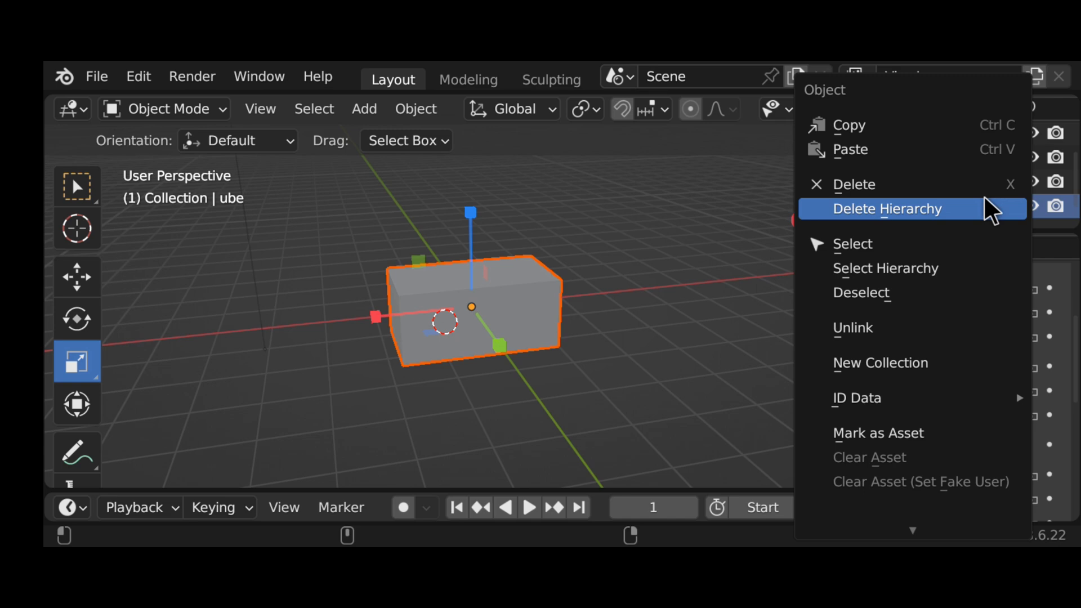
Delete the cube and add a Monkey mesh to the empty scene.
click(901, 190)
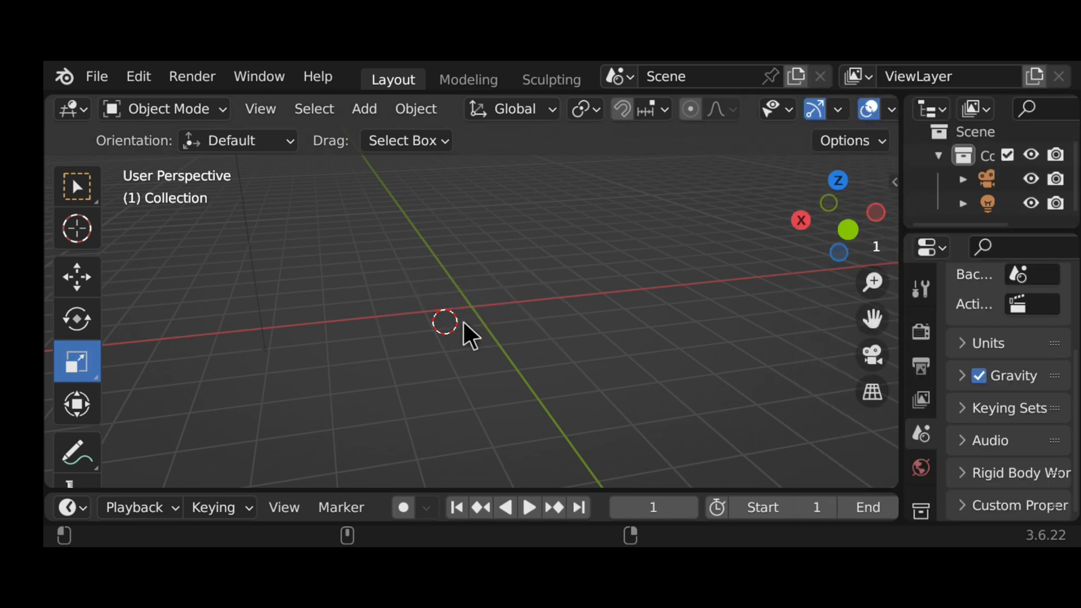
drag(463, 322, 560, 337)
drag(829, 201, 878, 229)
click(366, 108)
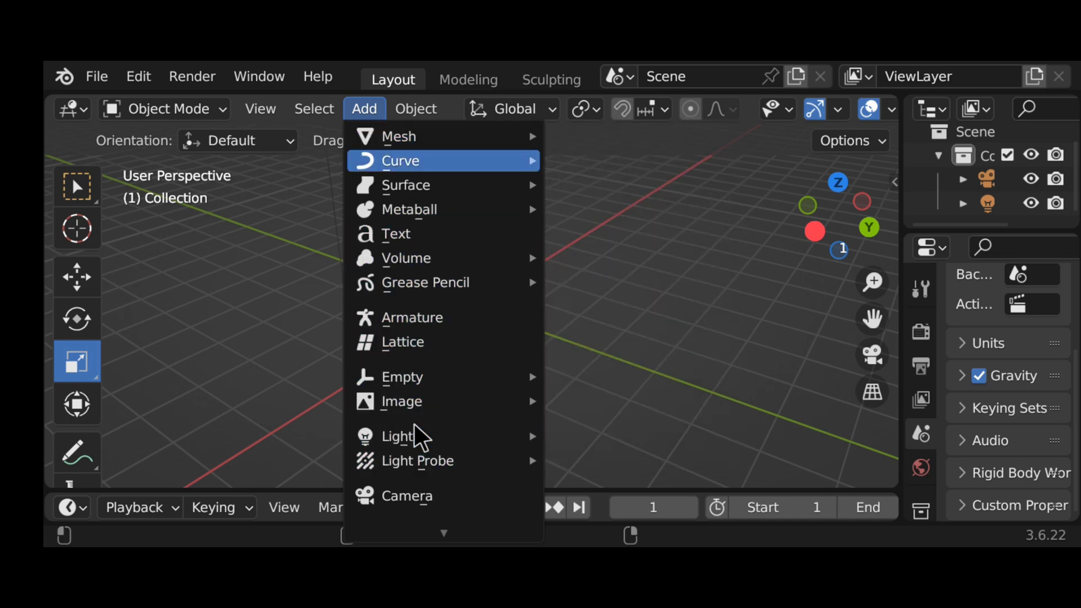
mouse_move(429, 143)
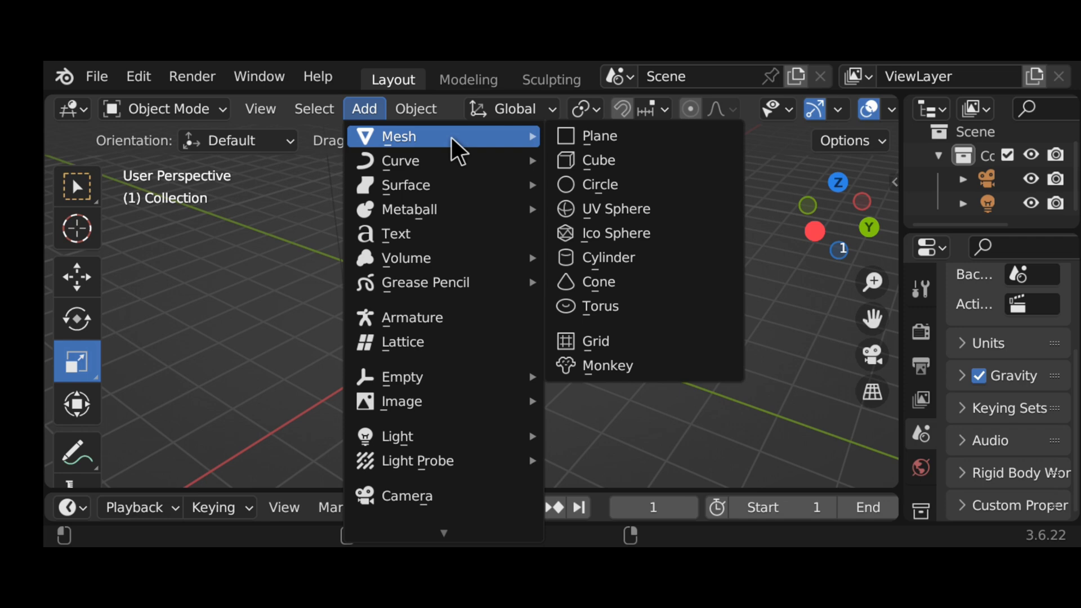
click(611, 360)
Scale the monkey up twice with S, orbit so it faces front, and deselect it.
key(s)
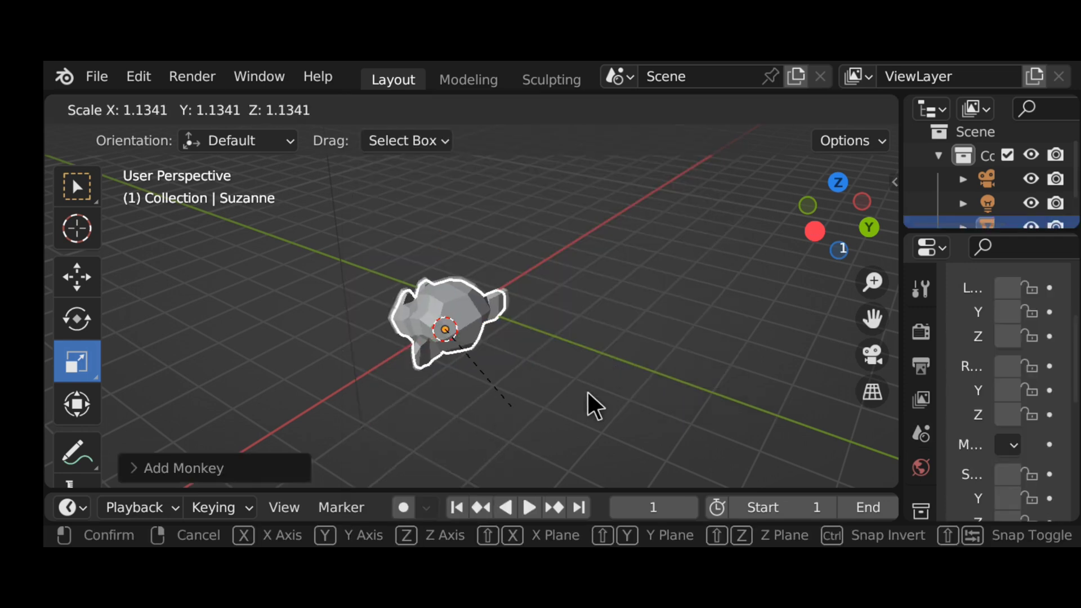
click(670, 343)
drag(846, 221, 817, 234)
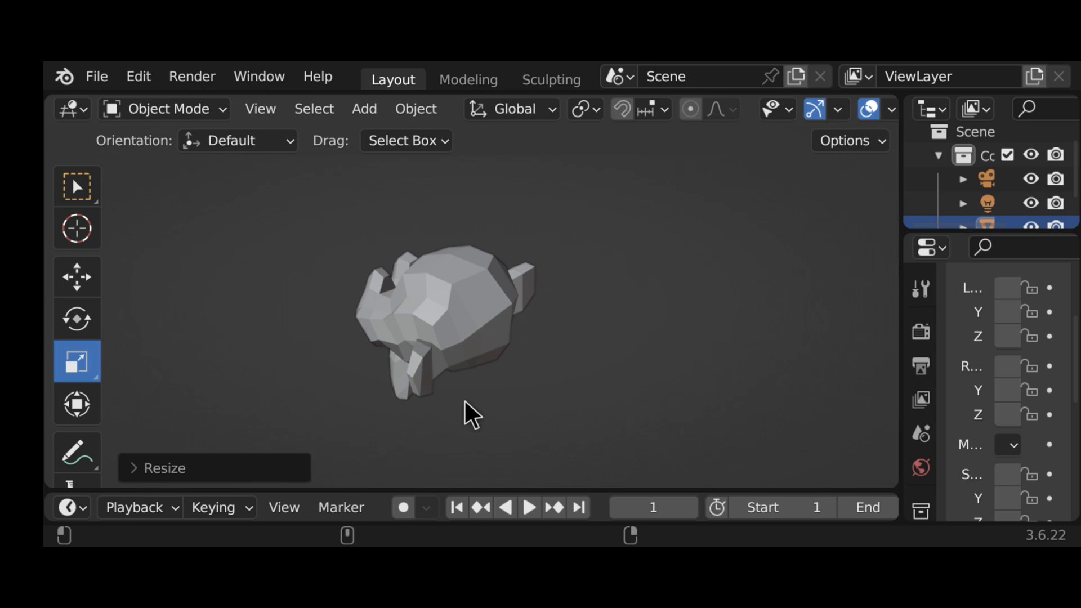
key(s)
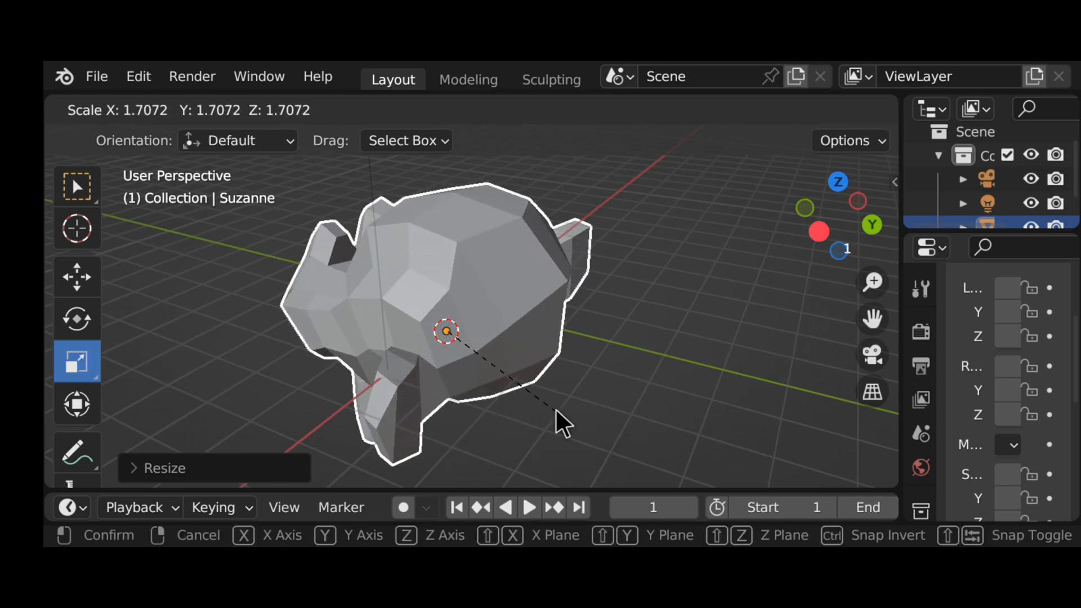
click(522, 401)
drag(836, 246, 929, 217)
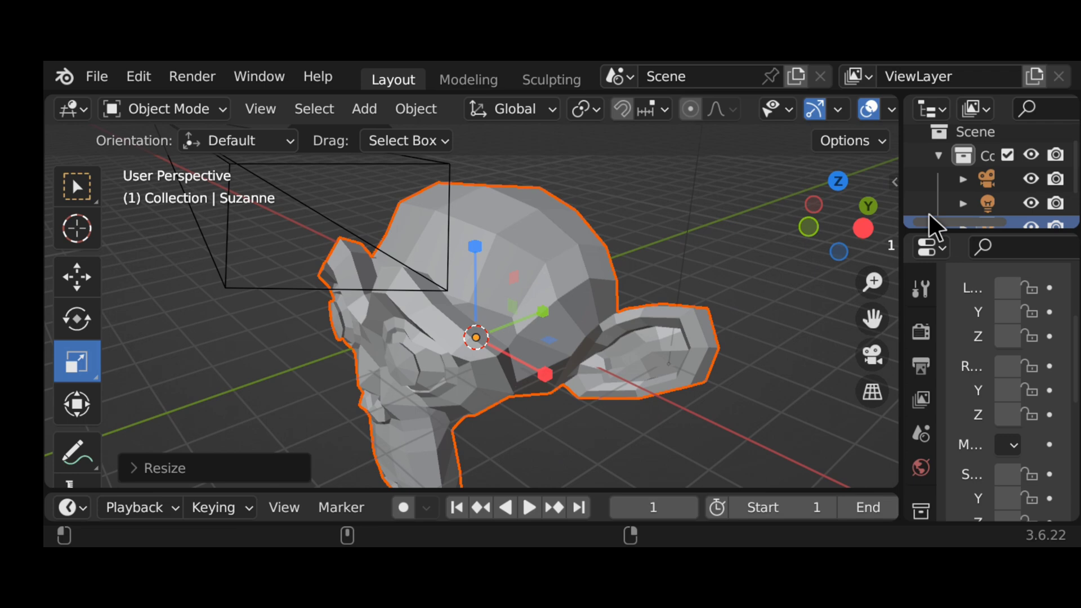
drag(829, 209, 951, 186)
scroll(714, 357, down, 4)
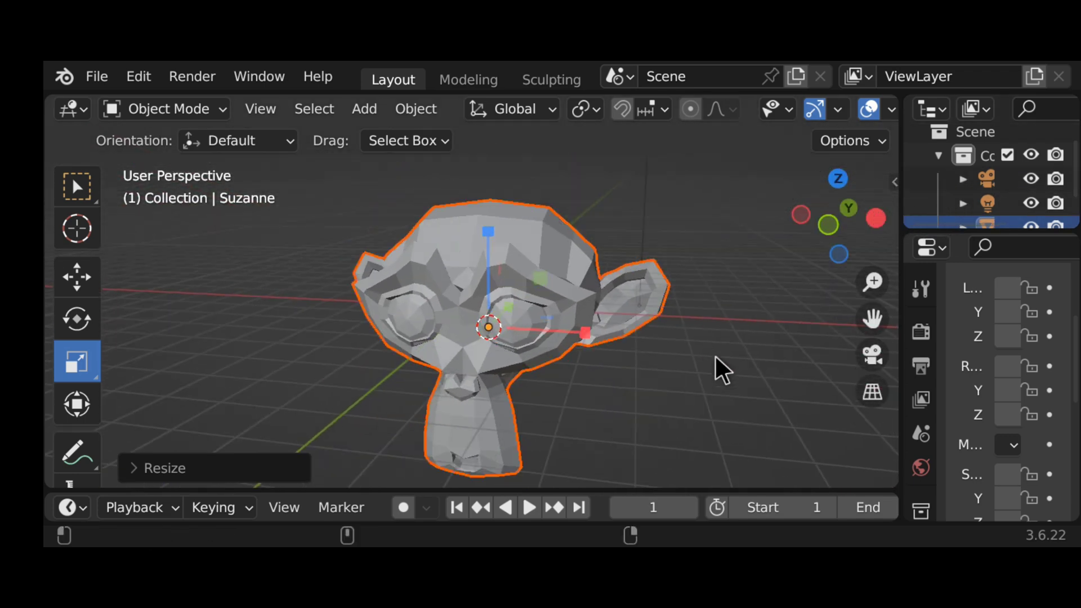
click(748, 337)
Select the Light in the Outliner and drag the divider down to make the Outliner taller.
scroll(745, 332, up, 2)
scroll(745, 333, down, 2)
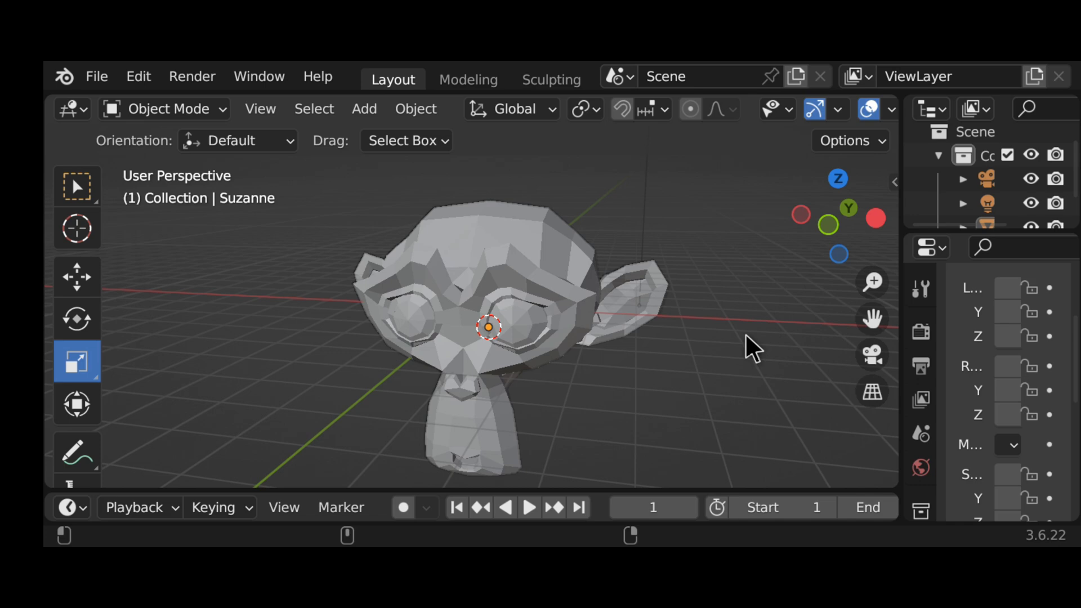
scroll(745, 329, up, 3)
scroll(743, 329, up, 2)
scroll(743, 328, down, 6)
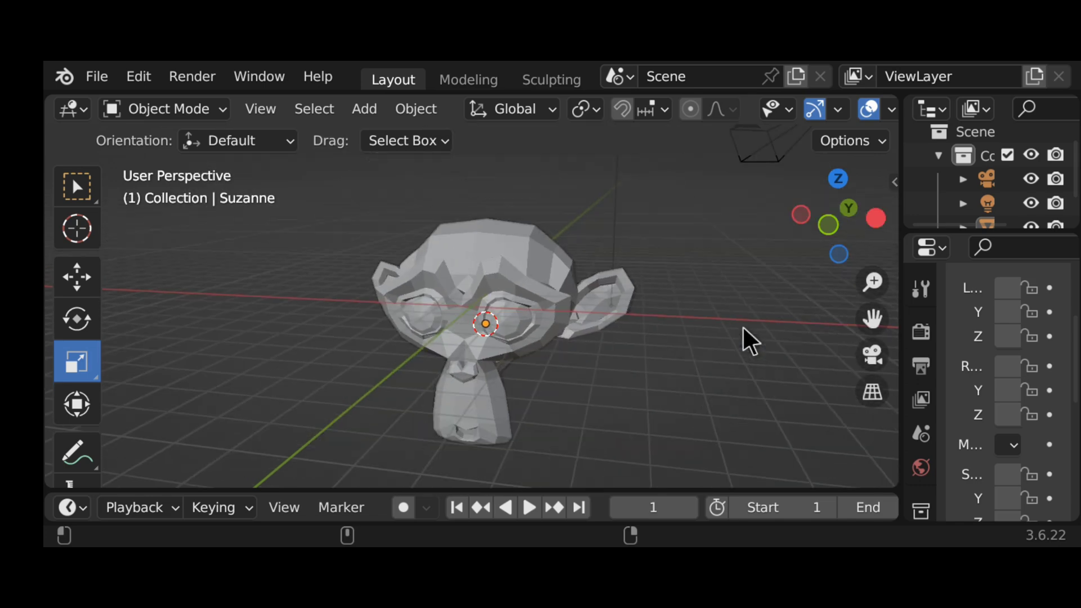
click(989, 202)
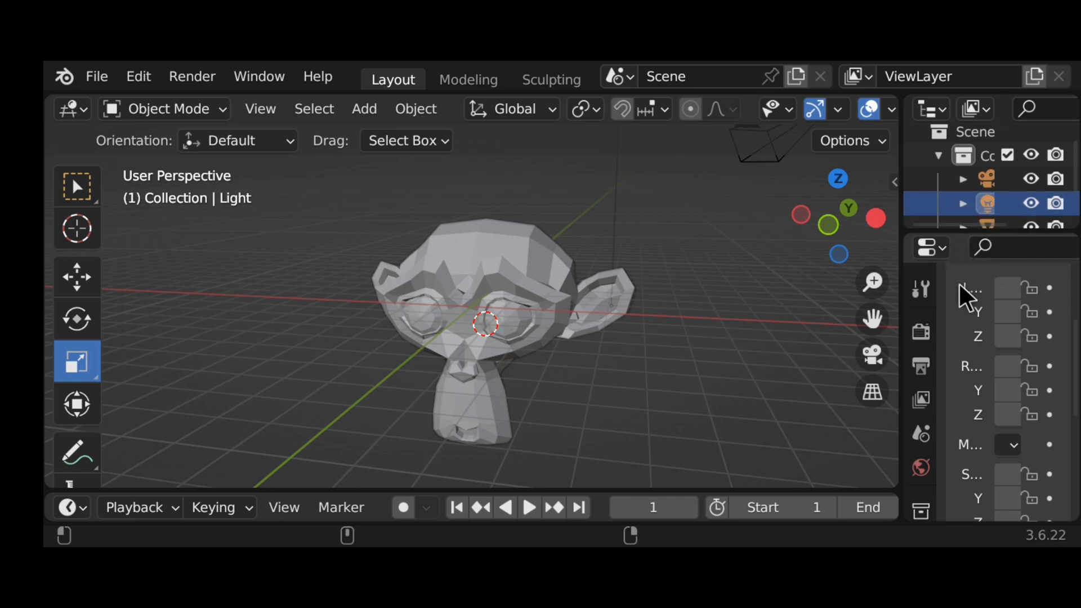
click(946, 243)
drag(912, 230, 919, 382)
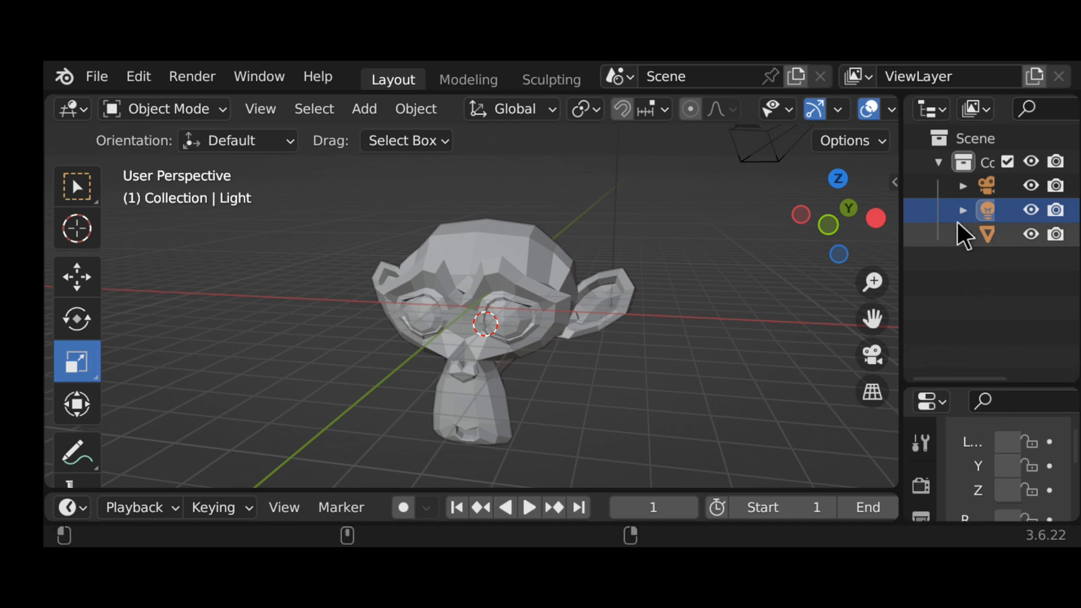
Toggle the Light's render and viewport visibility off and back on.
right_click(994, 208)
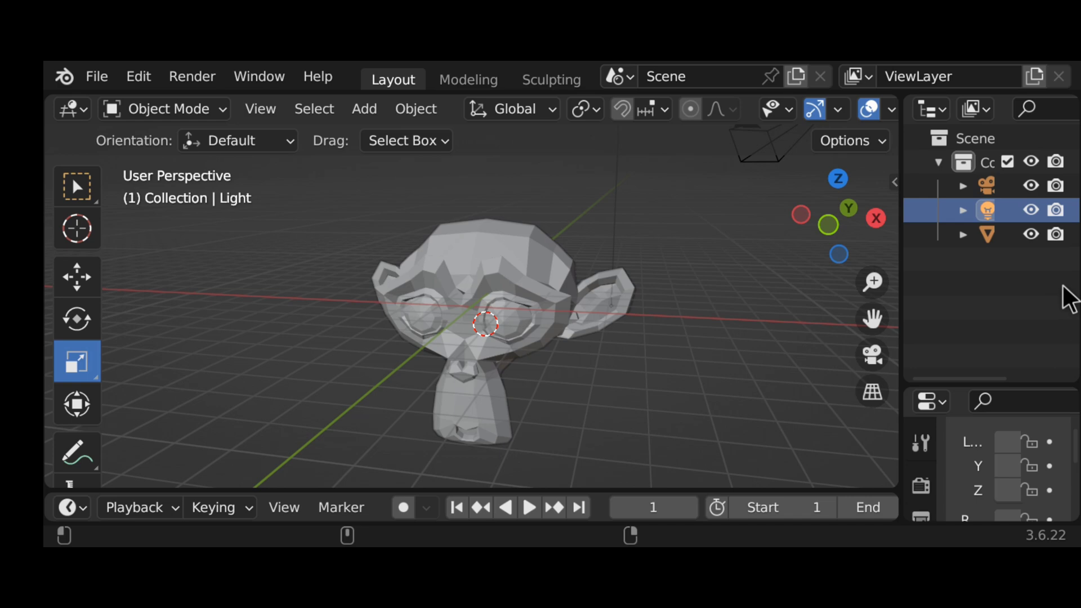
click(1056, 210)
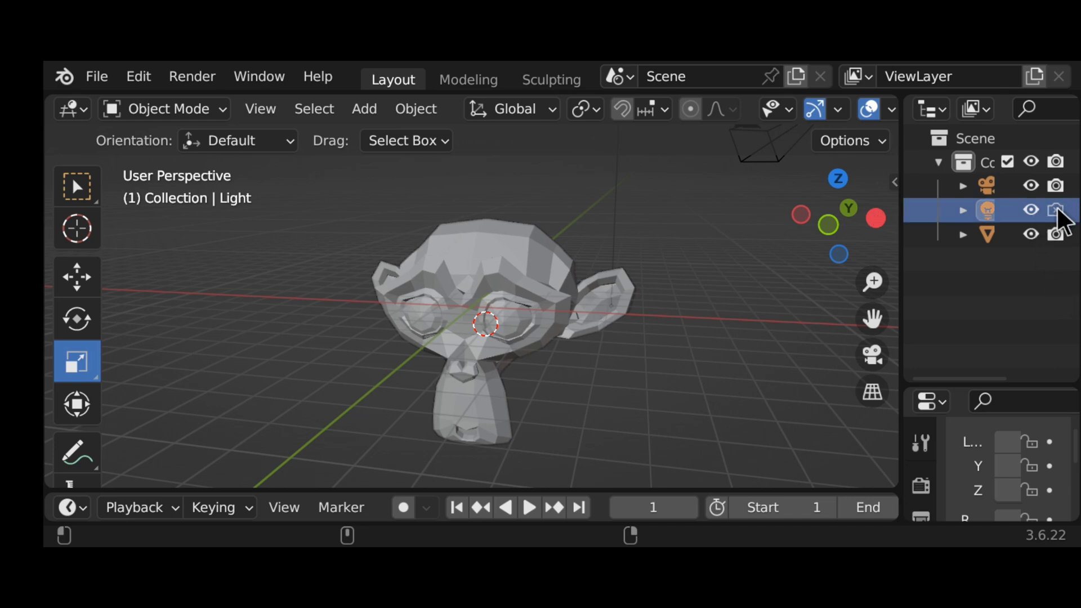
click(1057, 210)
click(1031, 210)
click(1031, 210)
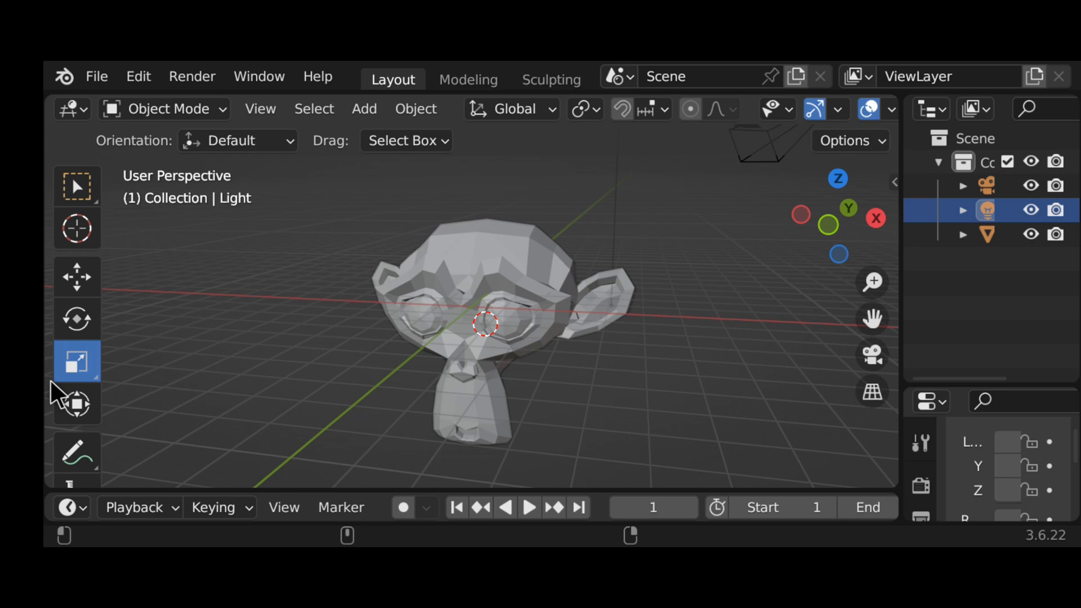
Zoom out and scale the light down to about 0.69 of its size.
scroll(735, 304, down, 2)
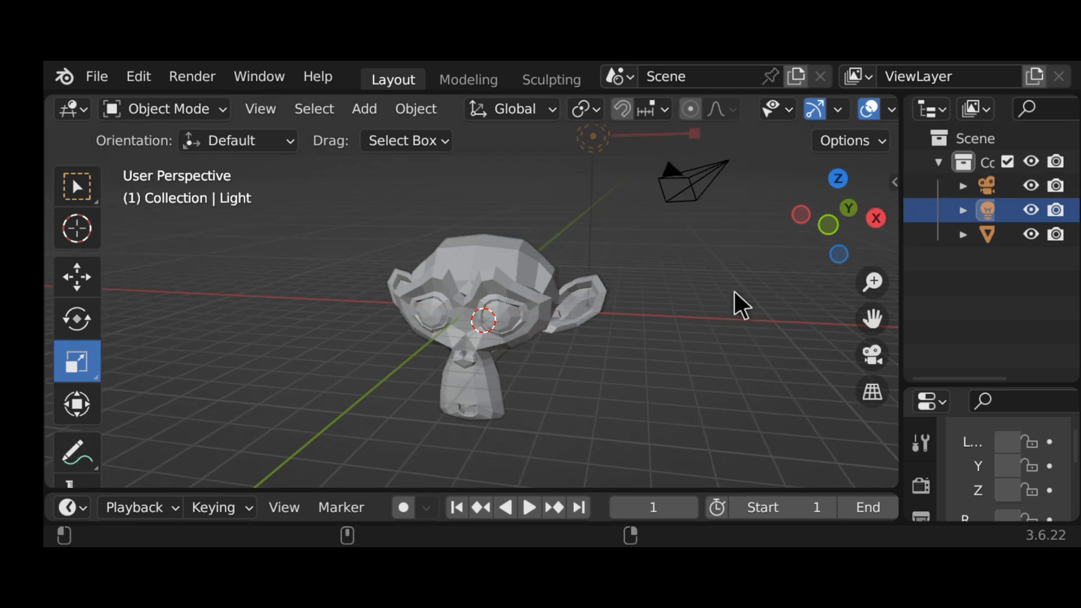
scroll(741, 302, down, 1)
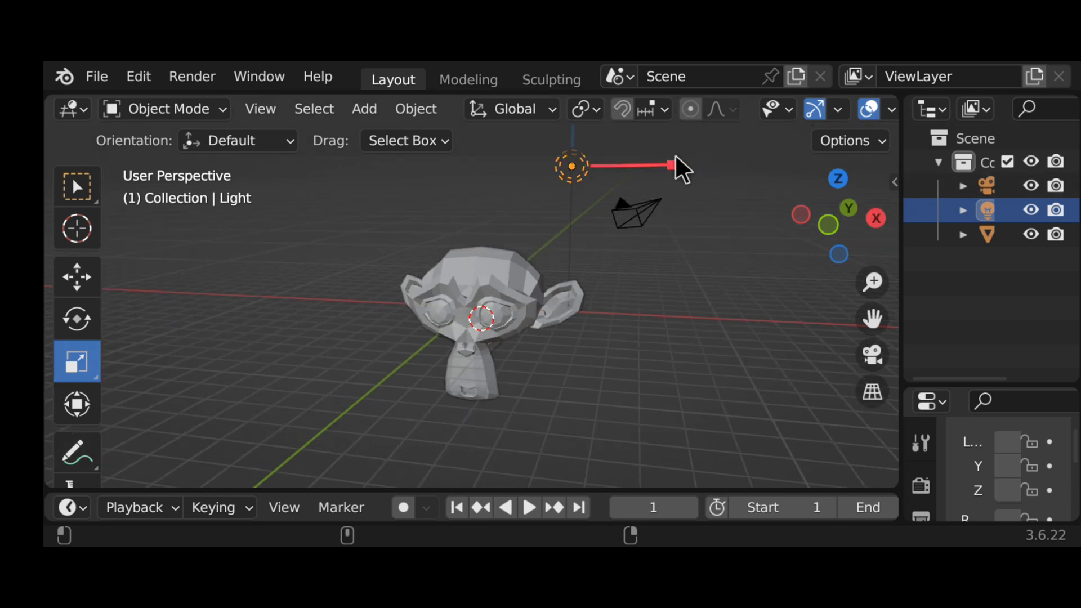
mouse_move(670, 165)
mouse_down()
mouse_move(581, 215)
mouse_move(623, 222)
mouse_move(568, 179)
mouse_up()
click(591, 175)
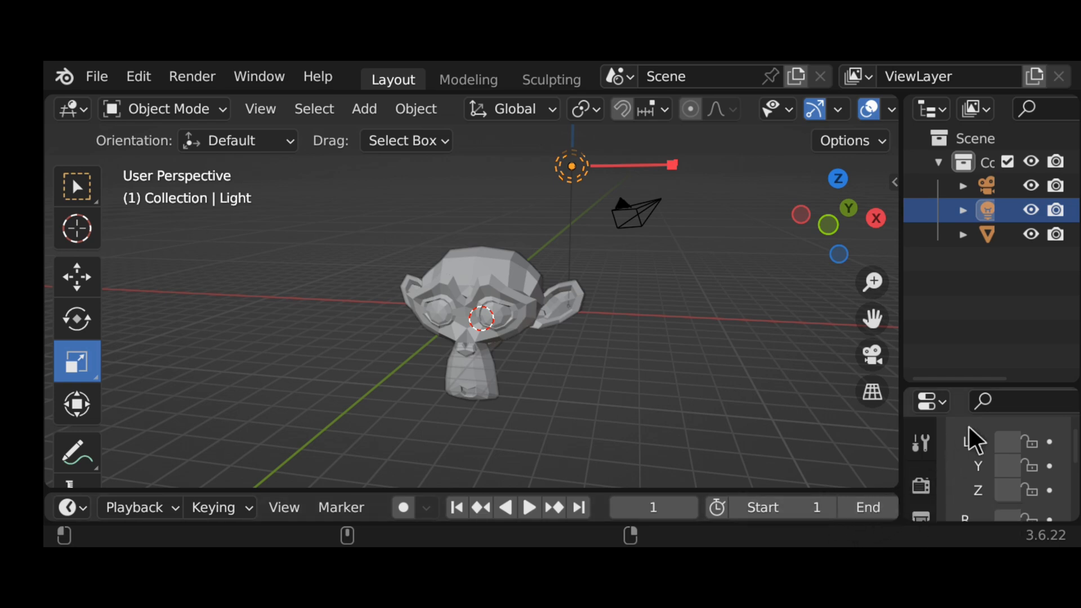
Show the active Tool settings and drag the properties panel border up to make it taller.
scroll(976, 441, down, 6)
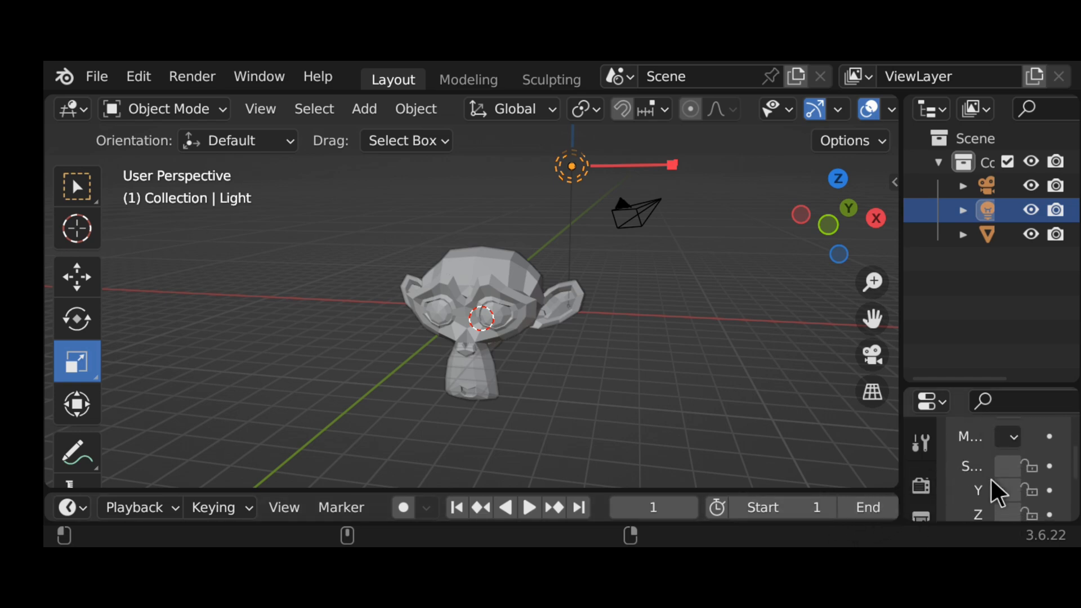
click(921, 443)
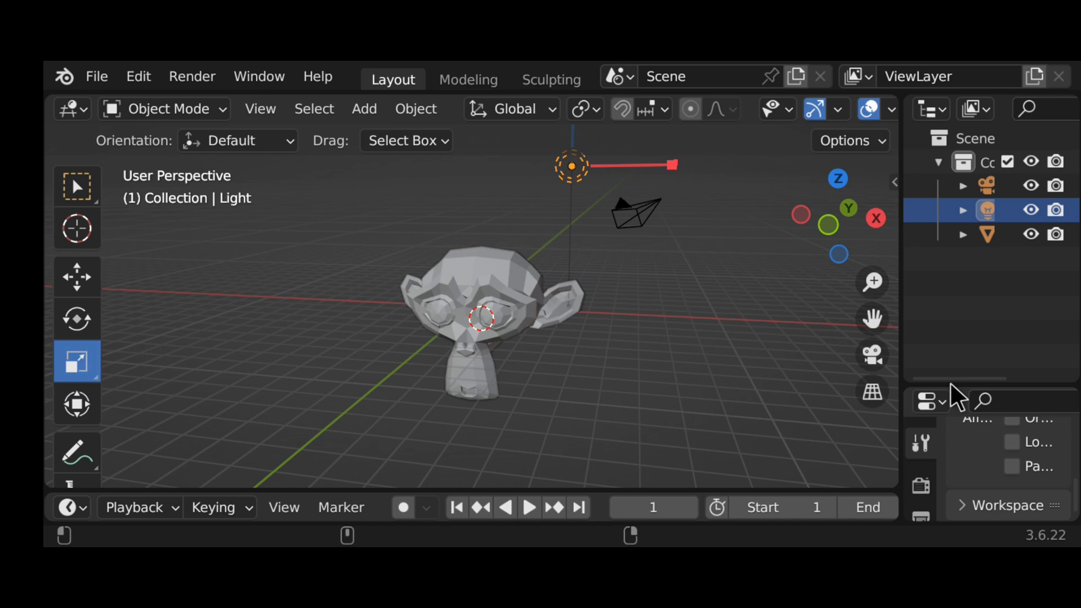
drag(951, 384, 961, 266)
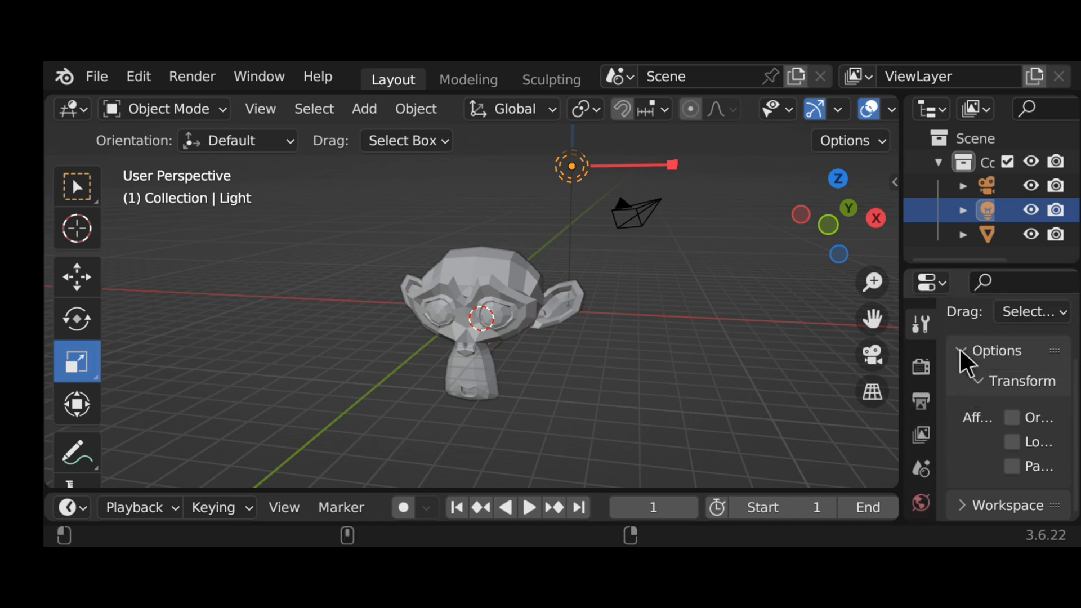
scroll(975, 410, up, 3)
scroll(975, 411, down, 3)
scroll(977, 412, up, 3)
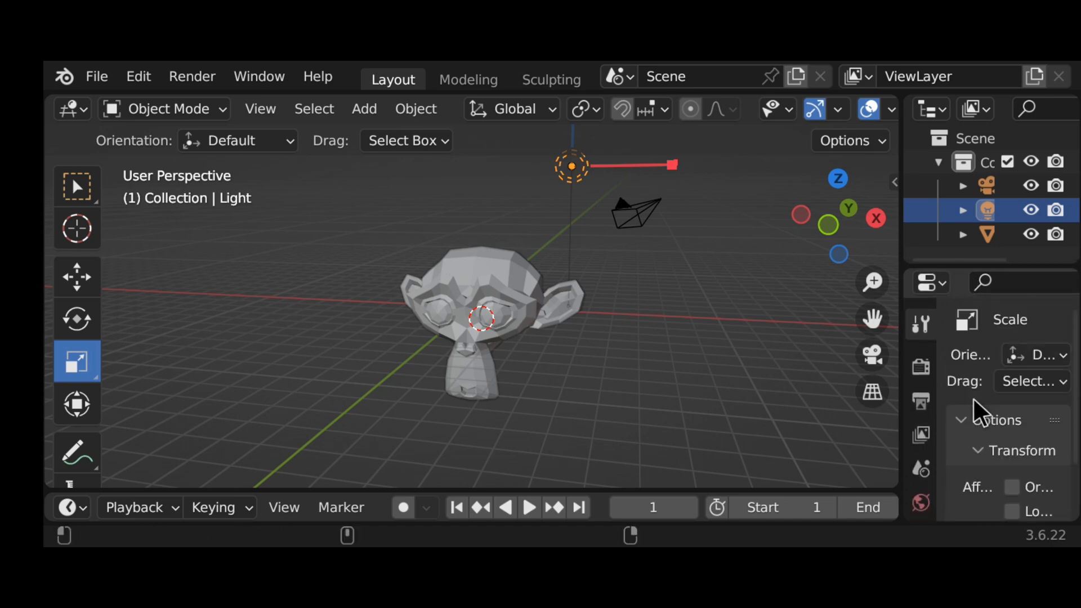
Step through the Render, Output, View Layer, Scene and World property tabs.
click(920, 369)
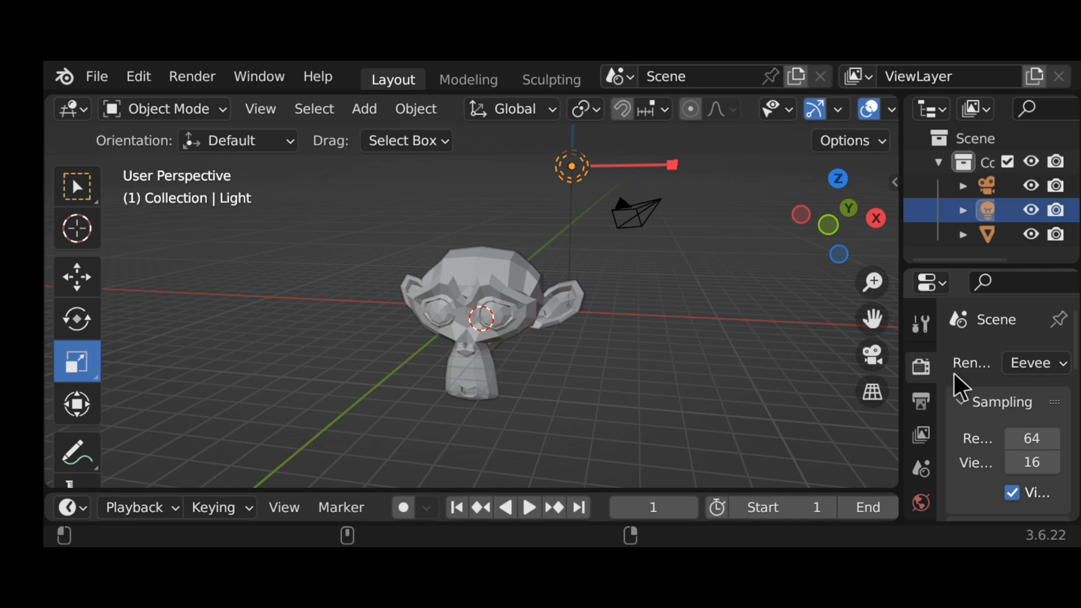
click(921, 403)
click(924, 438)
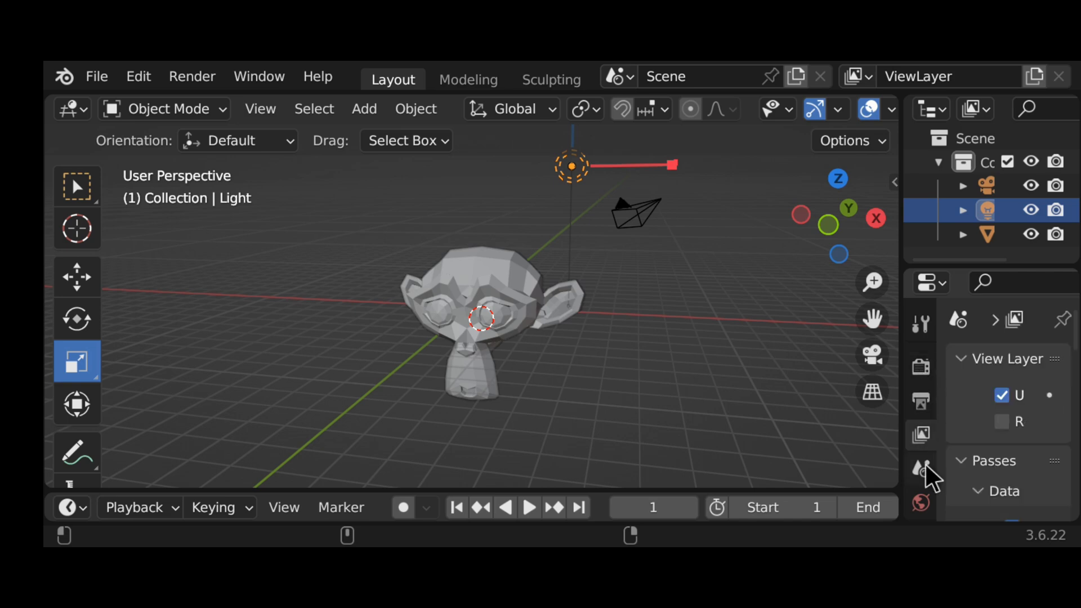
click(922, 469)
scroll(973, 425, down, 3)
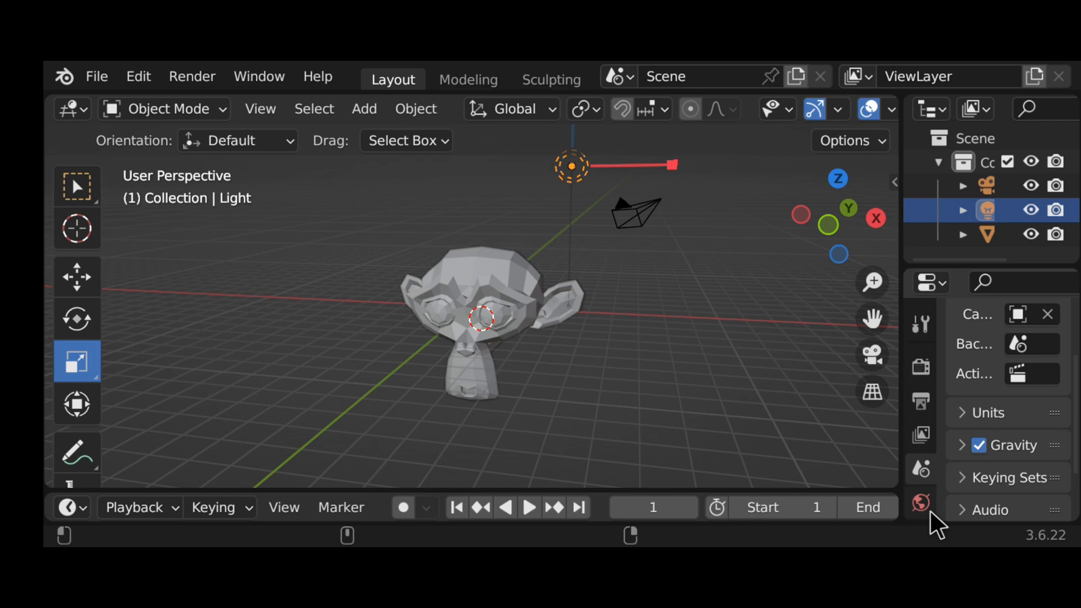
scroll(982, 458, down, 2)
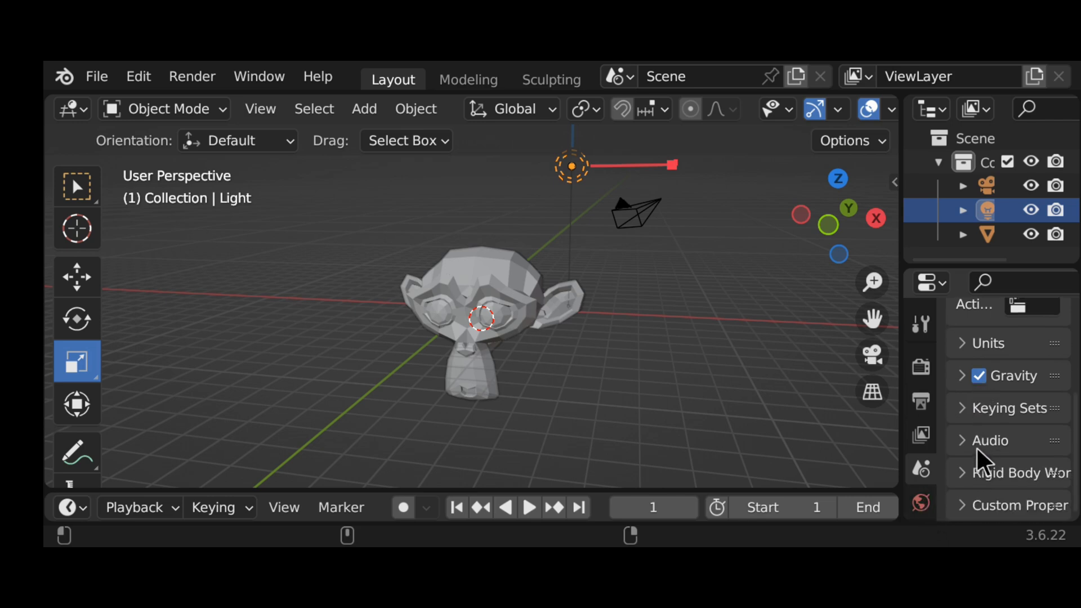
click(922, 500)
scroll(973, 459, up, 5)
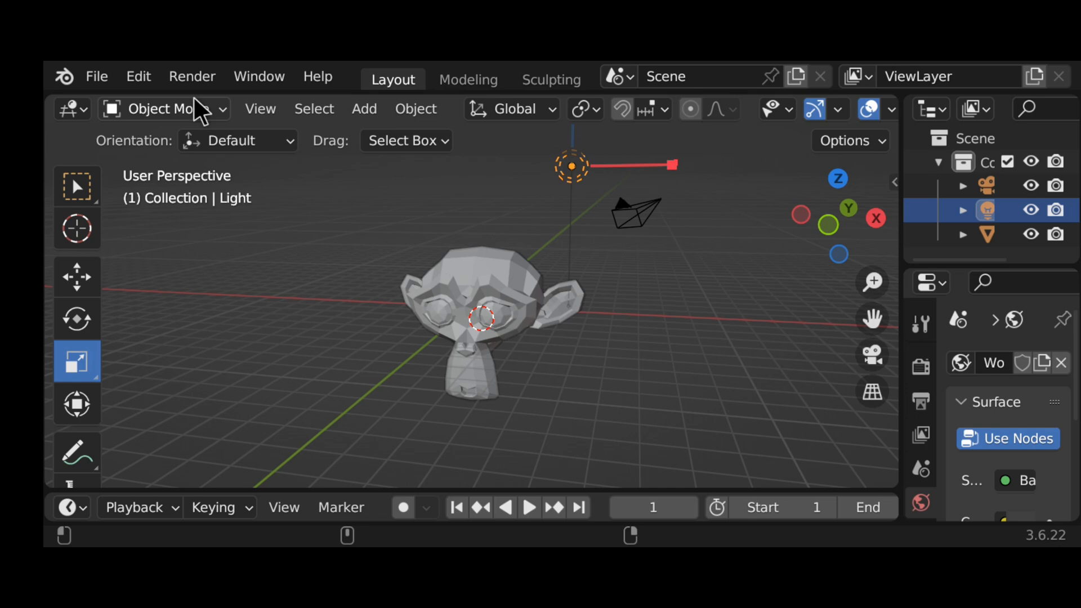
Open the timeline area's editor-type list and close it without switching editors.
click(71, 108)
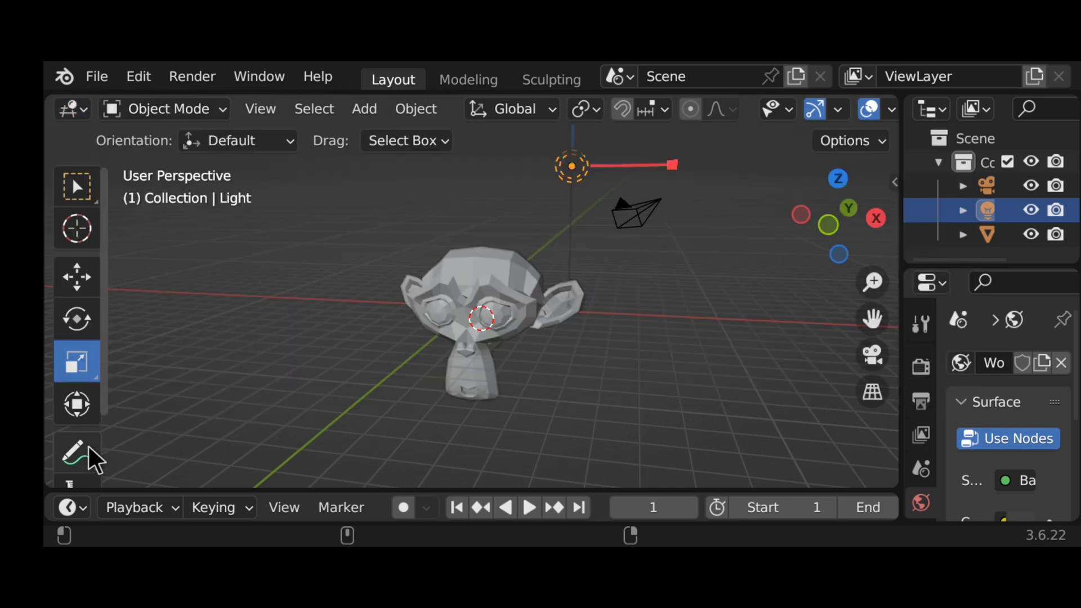
scroll(78, 333, down, 3)
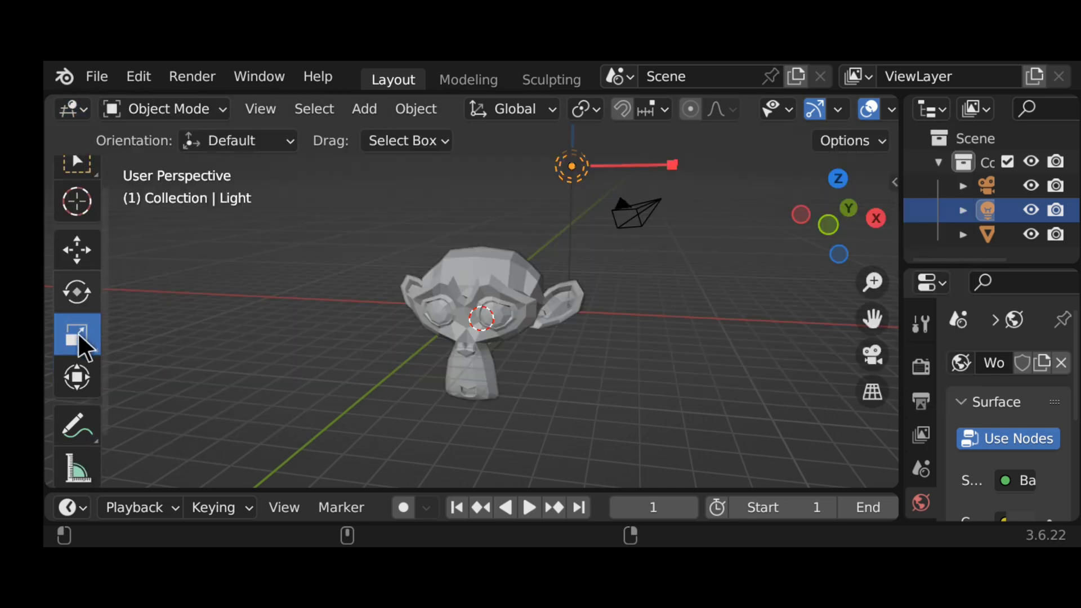
click(84, 508)
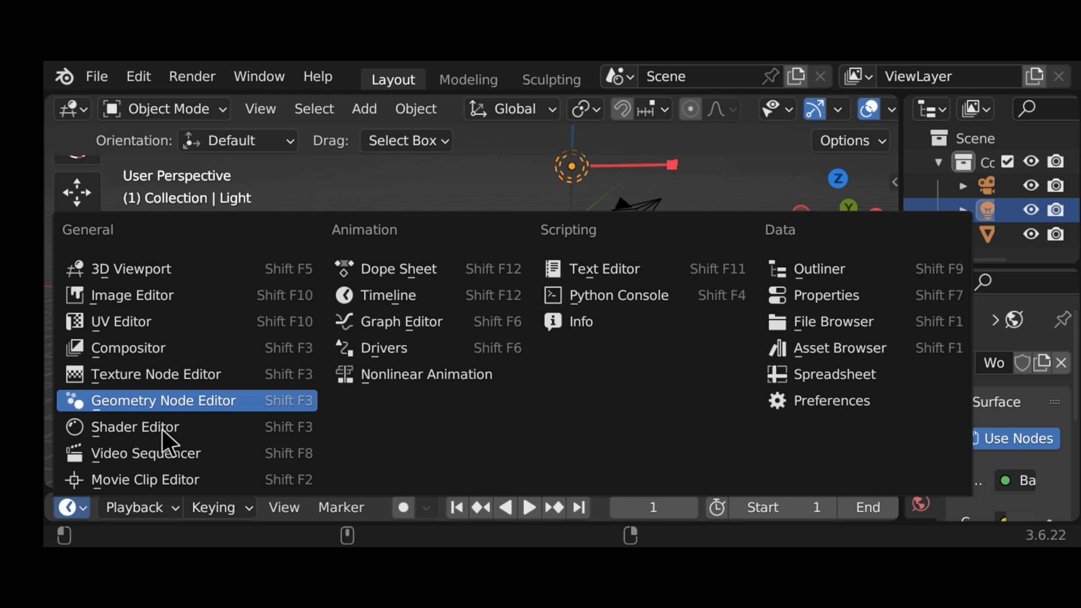
click(82, 507)
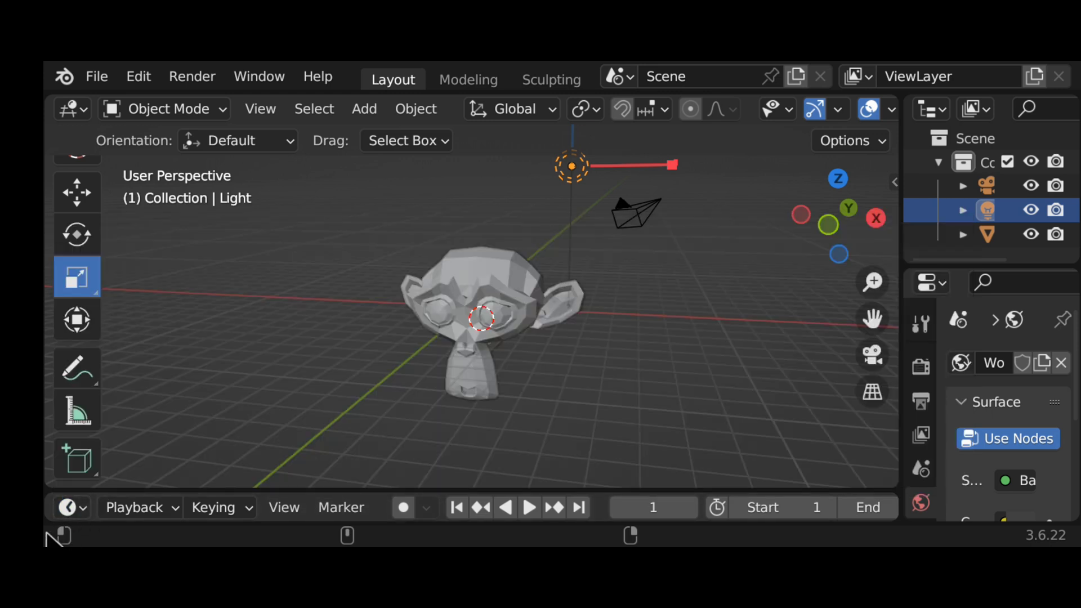
Deselect the light by clicking empty viewport space, then bring up the Object context menu.
click(375, 383)
right_click(376, 381)
mouse_move(377, 384)
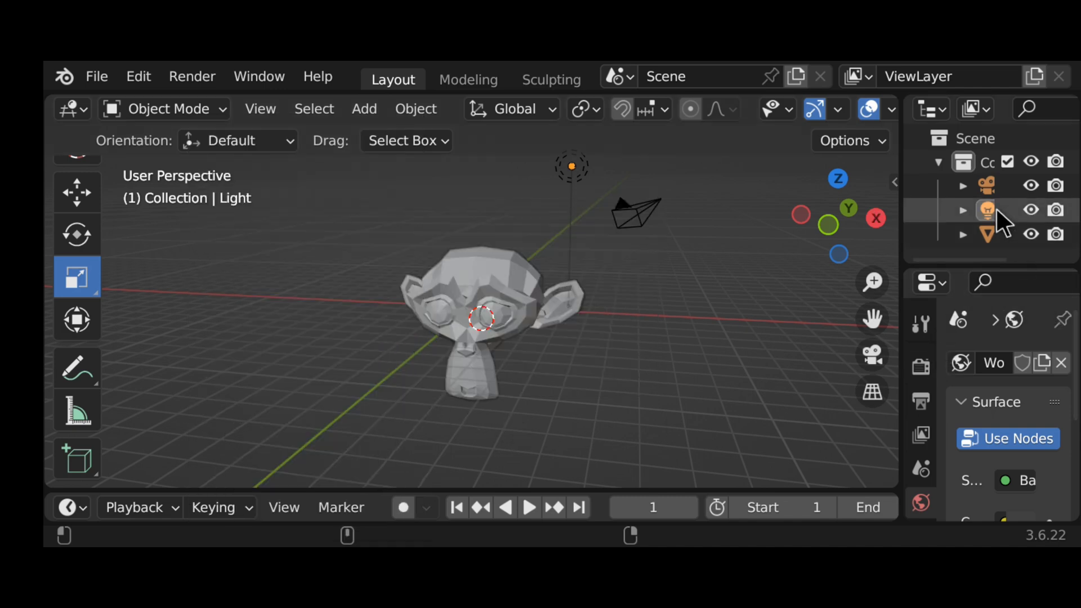
Select the Light in the Outliner and check its context menu and browse-object list.
click(989, 221)
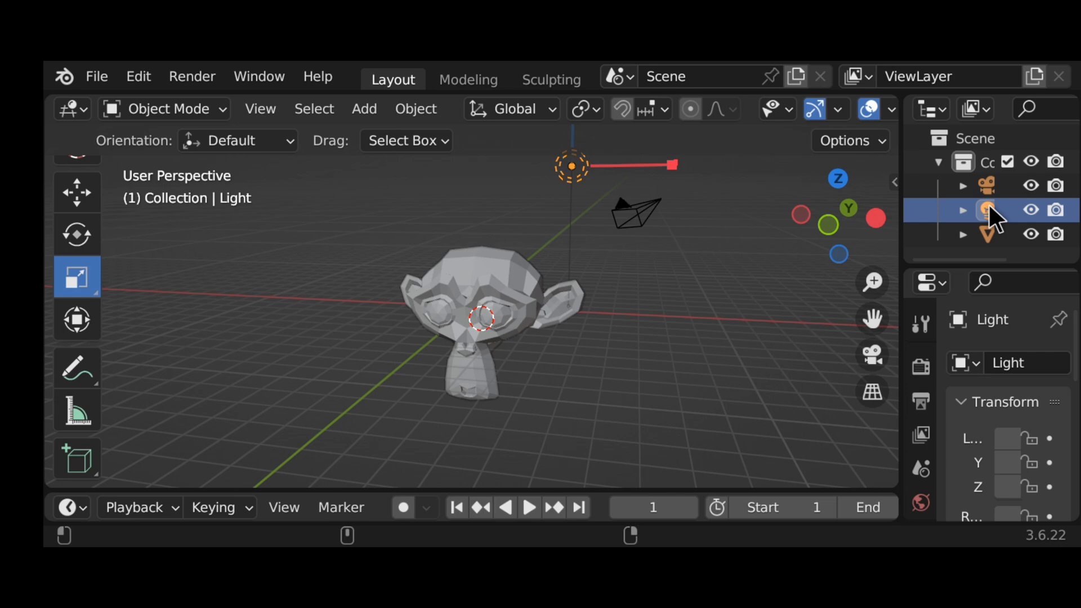
right_click(988, 209)
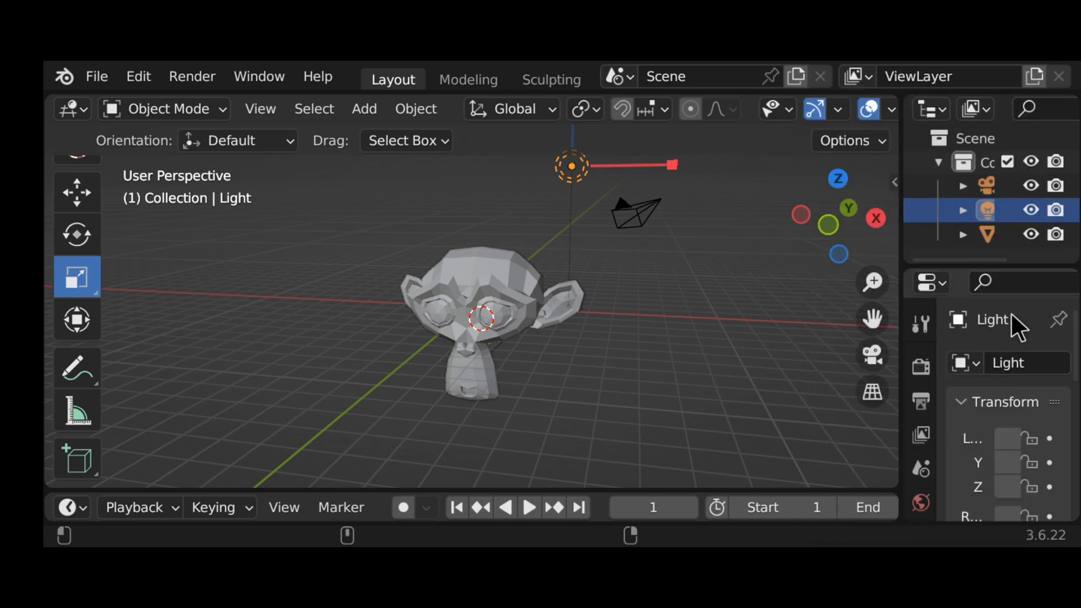
click(964, 360)
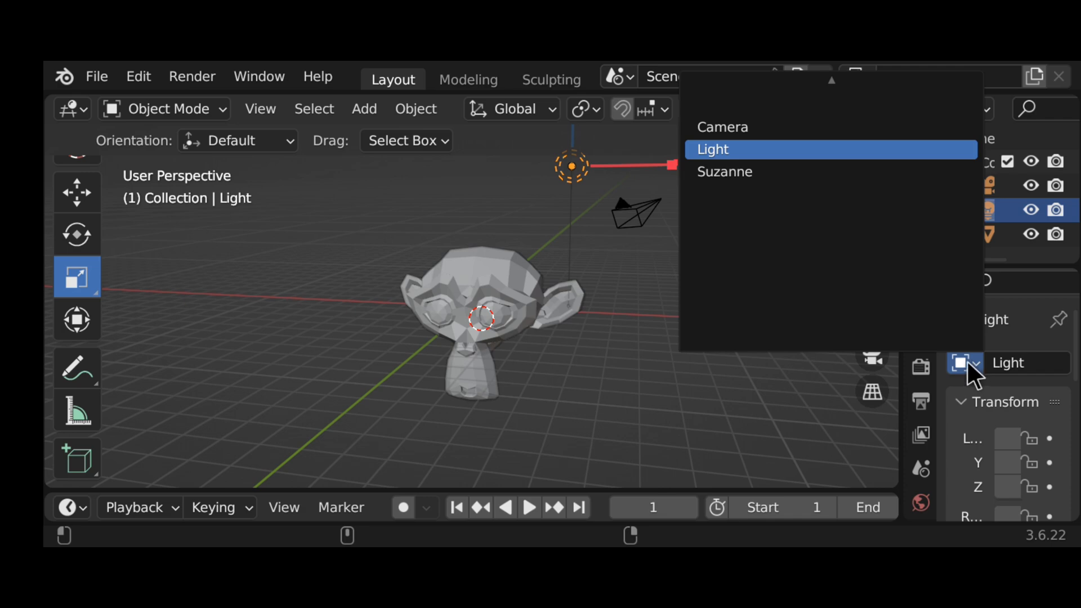
click(967, 360)
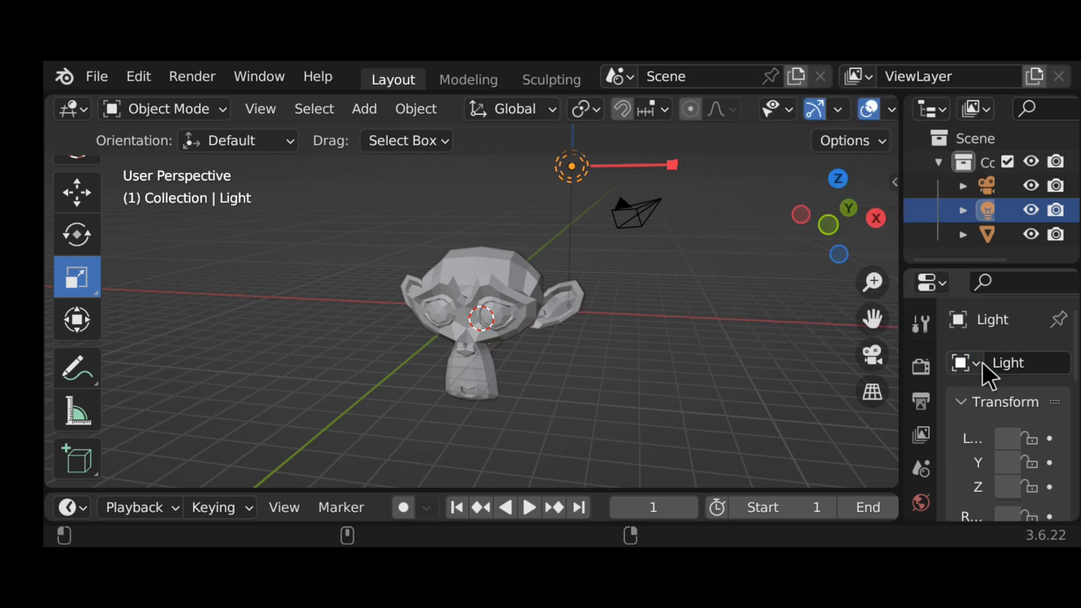
Scroll through the Object properties and start editing the ViewLayer name field.
scroll(985, 370, down, 2)
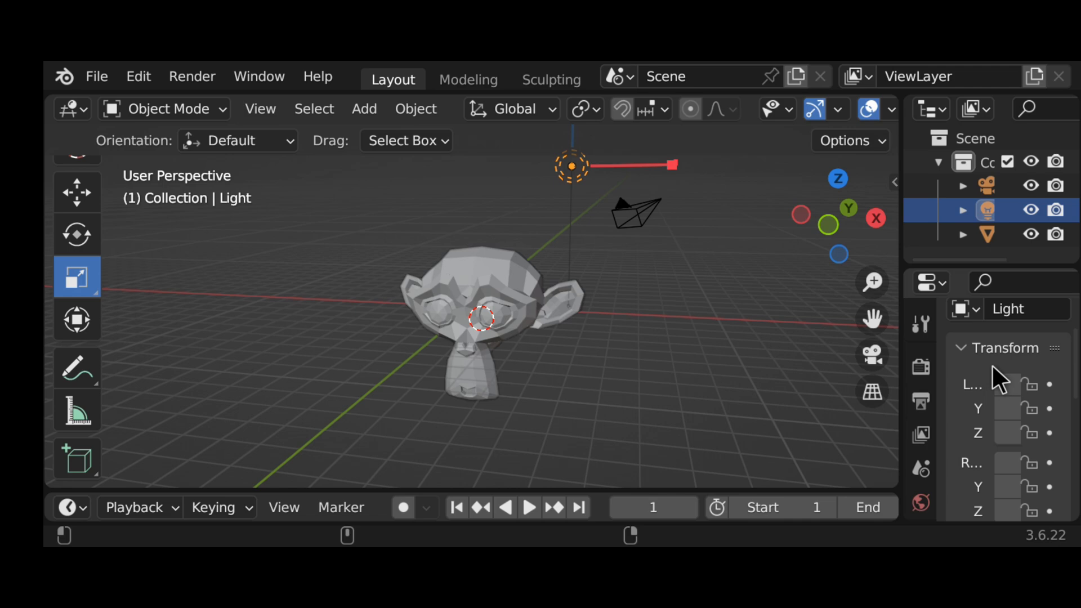
scroll(992, 379, up, 1)
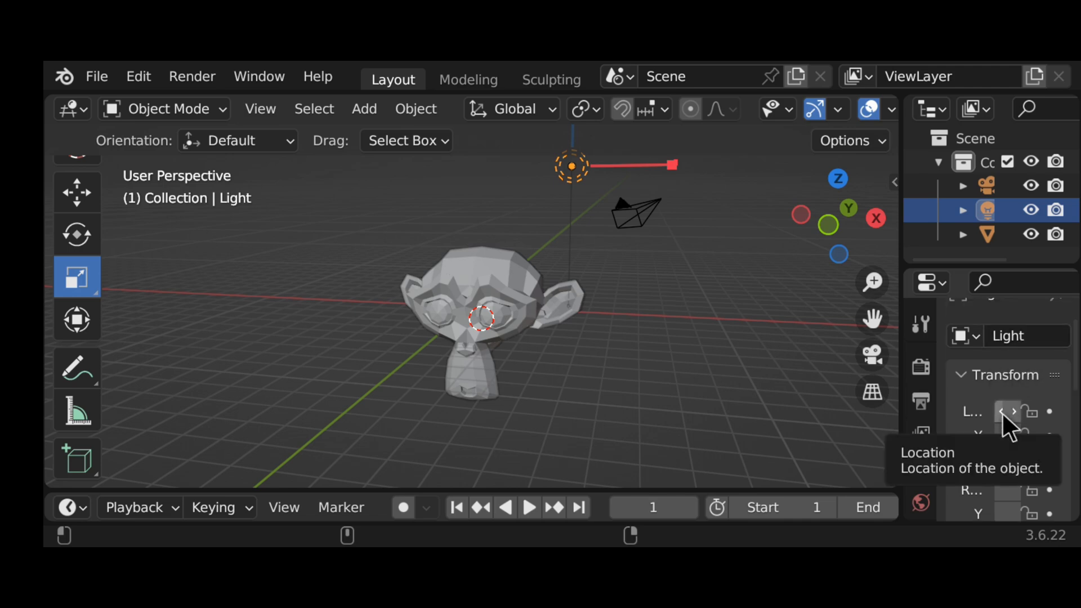
scroll(997, 428, down, 1)
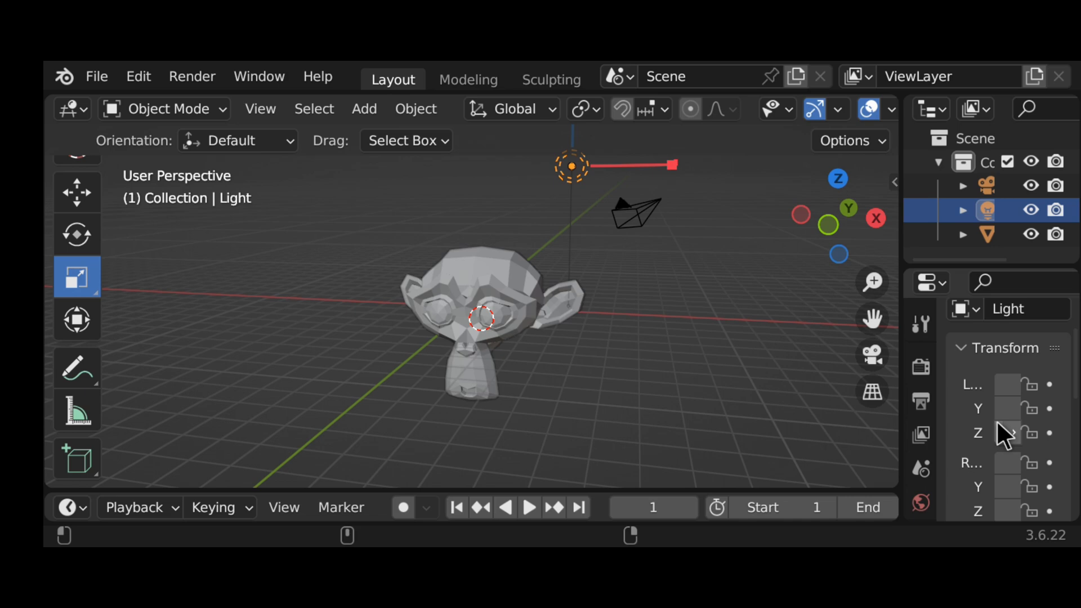
scroll(997, 424, down, 4)
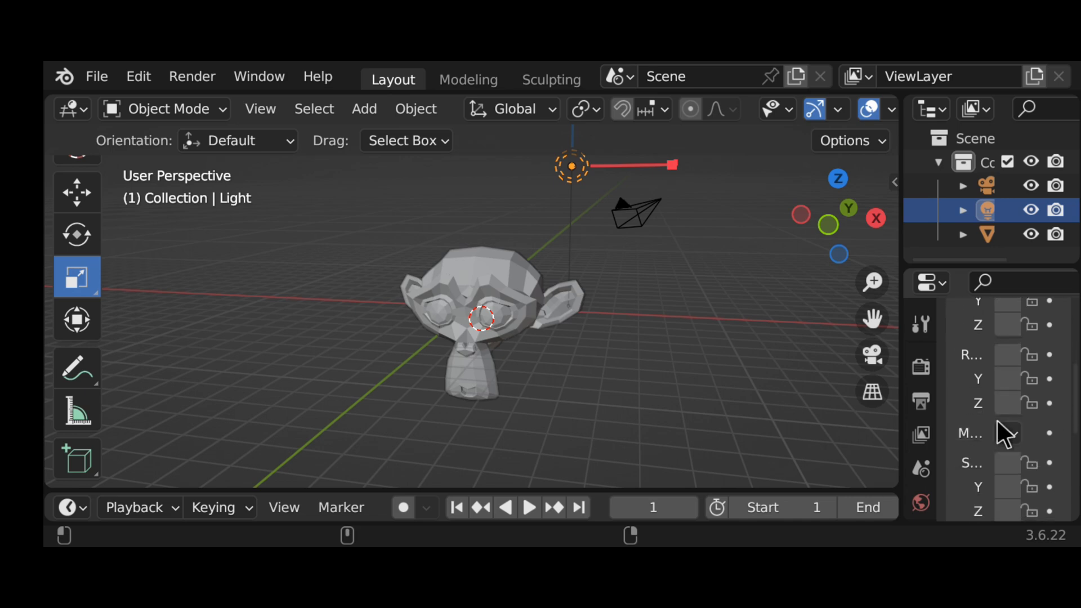
scroll(997, 423, down, 5)
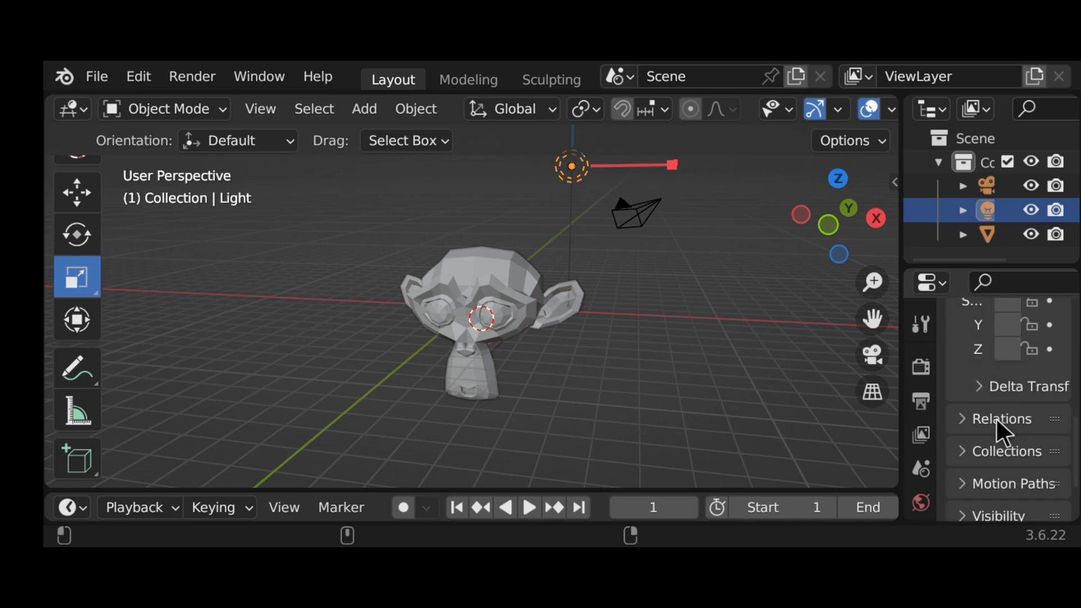
scroll(997, 422, down, 1)
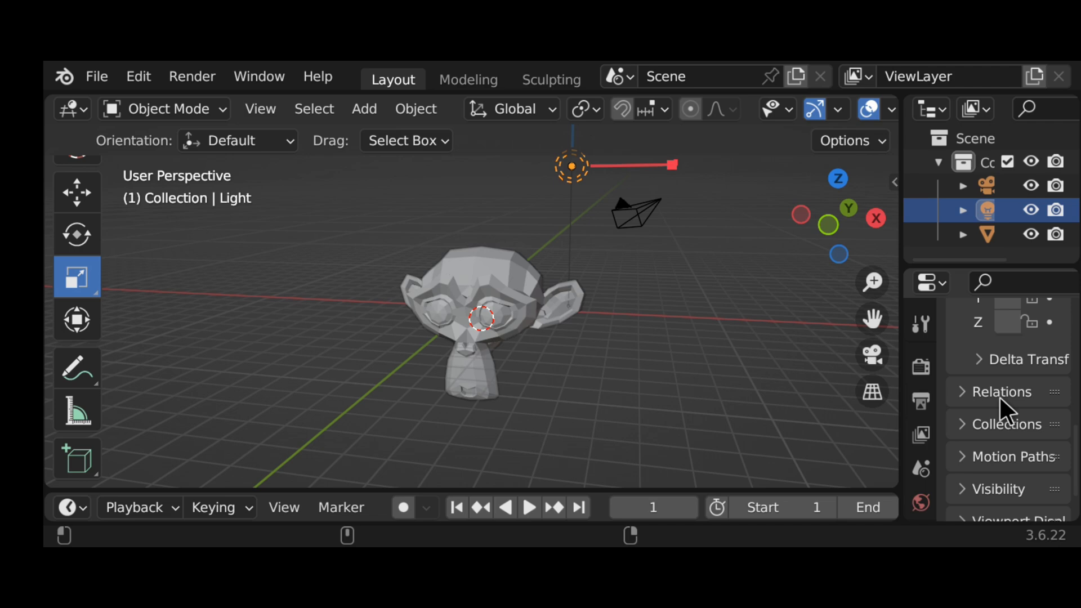
scroll(1004, 389, down, 2)
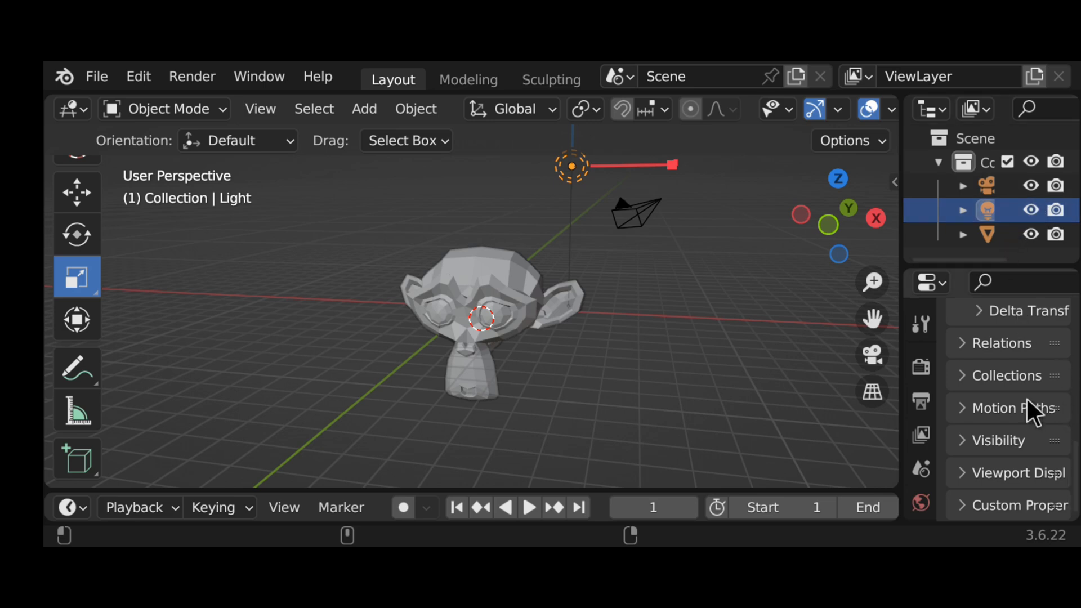
scroll(1026, 397, up, 2)
click(989, 82)
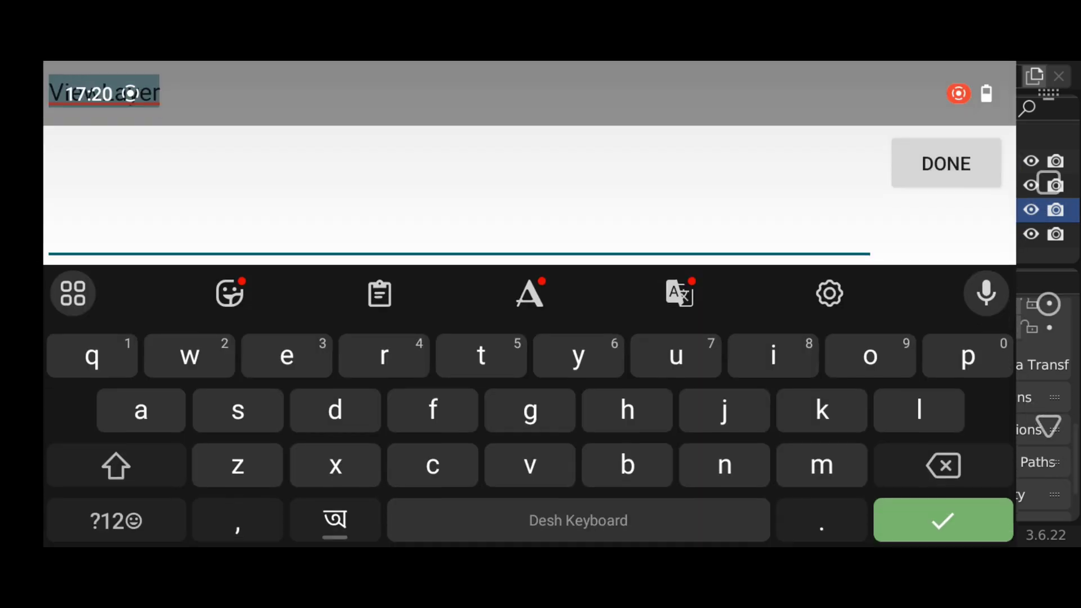
Close the name editor leaving ViewLayer unchanged and show the Viewport Overlays options.
drag(990, 68, 989, 164)
click(970, 524)
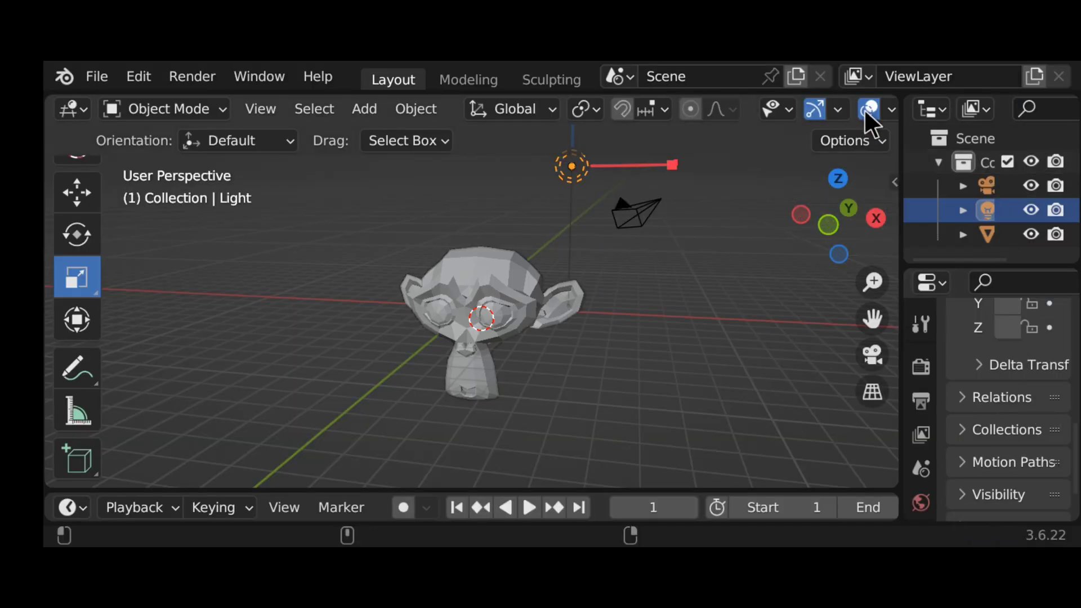
click(887, 104)
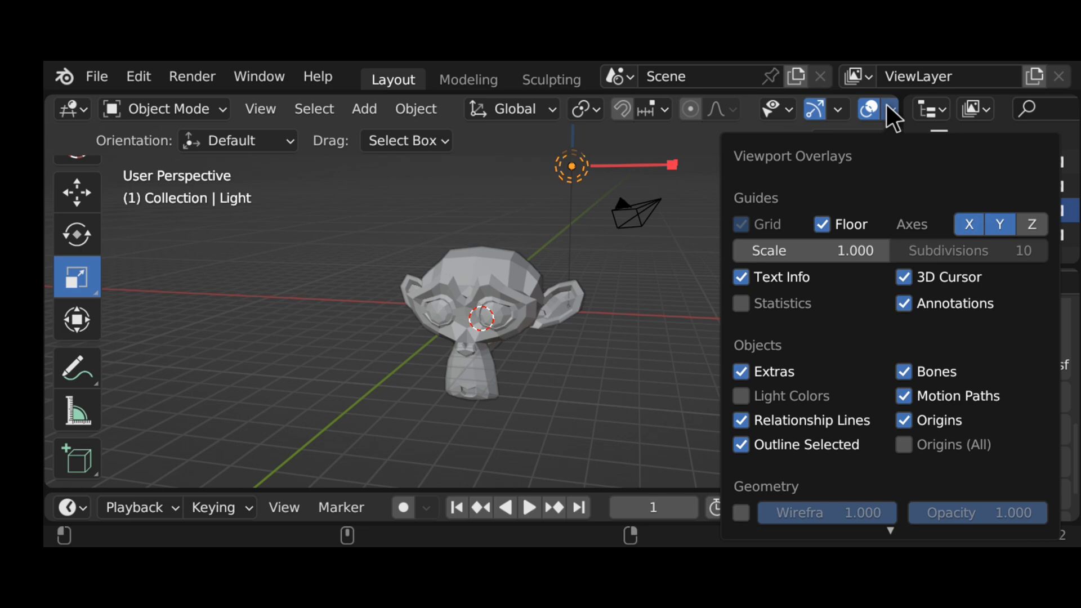
Close the Overlays popover, set the Outliner display mode to Scenes, and select the World row.
click(887, 104)
click(938, 113)
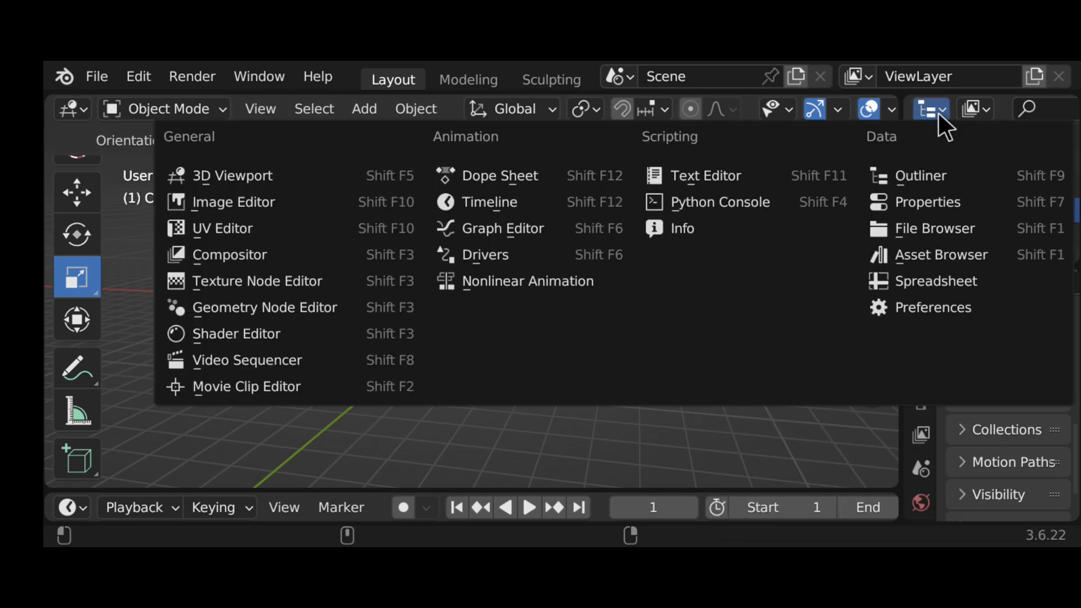
click(939, 113)
click(987, 110)
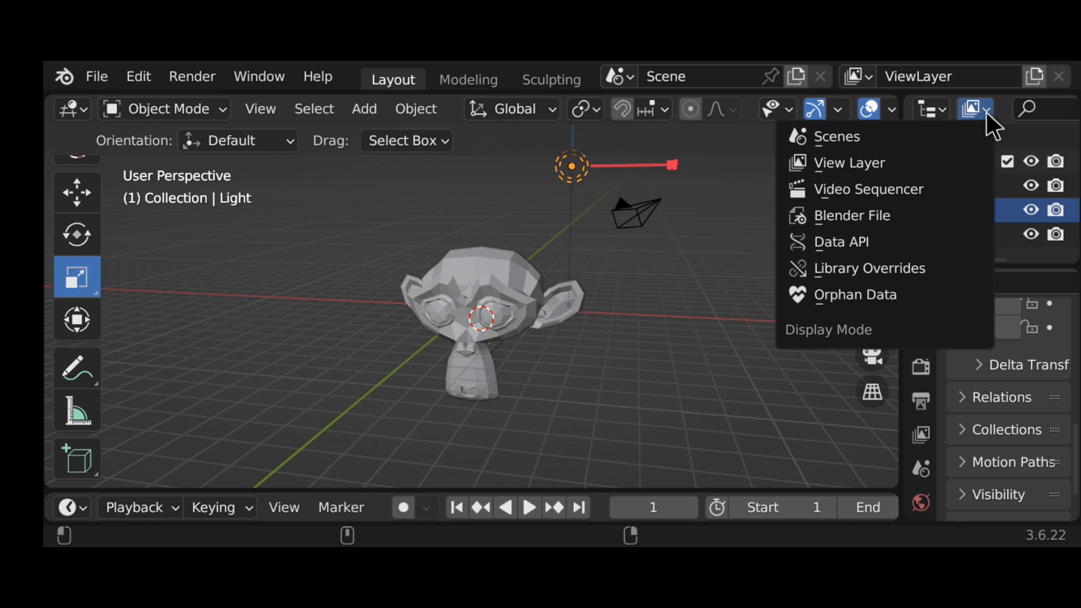
click(889, 135)
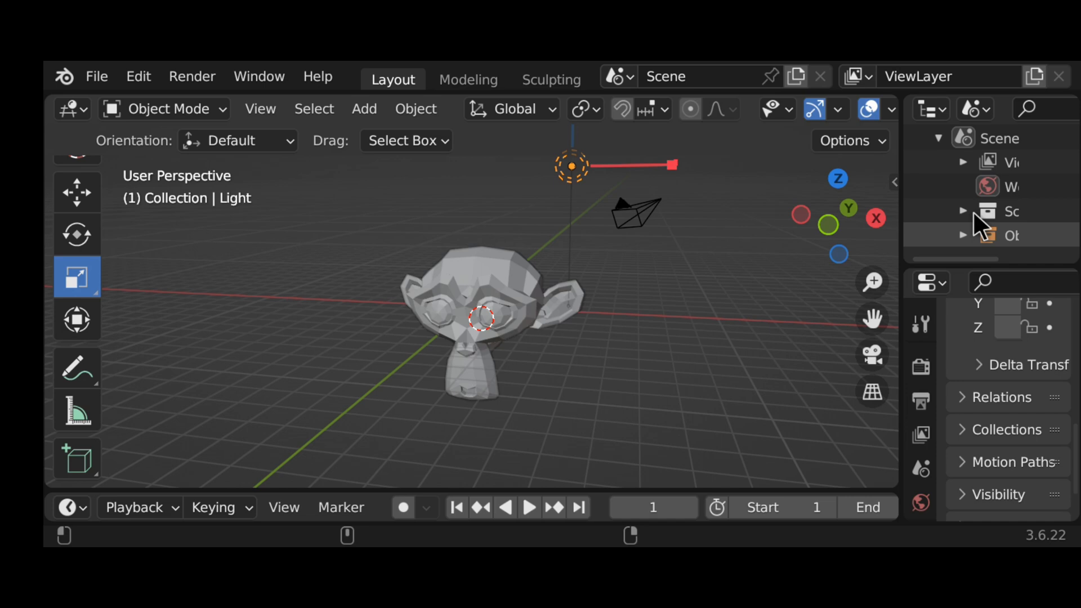
click(992, 182)
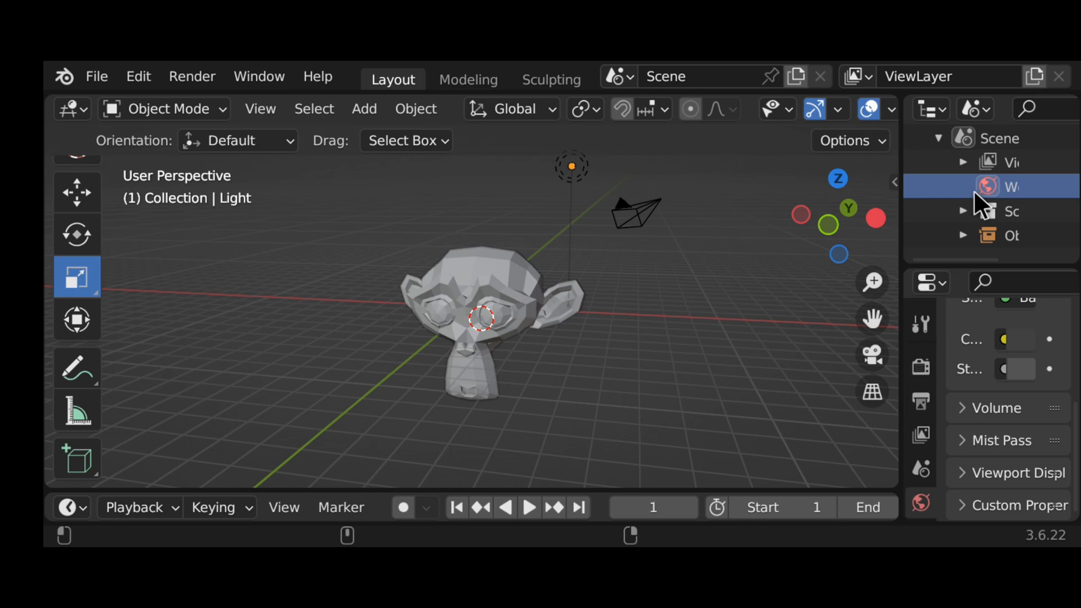
scroll(613, 361, up, 2)
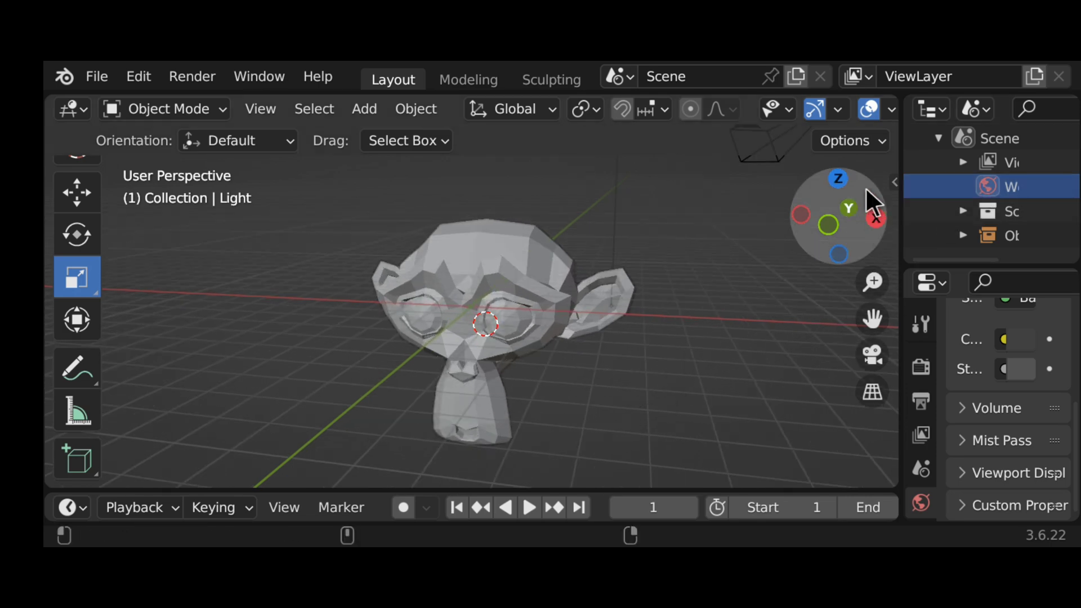
Orbit the view around Suzanne from several sides with the navigation gizmo.
drag(843, 208, 890, 205)
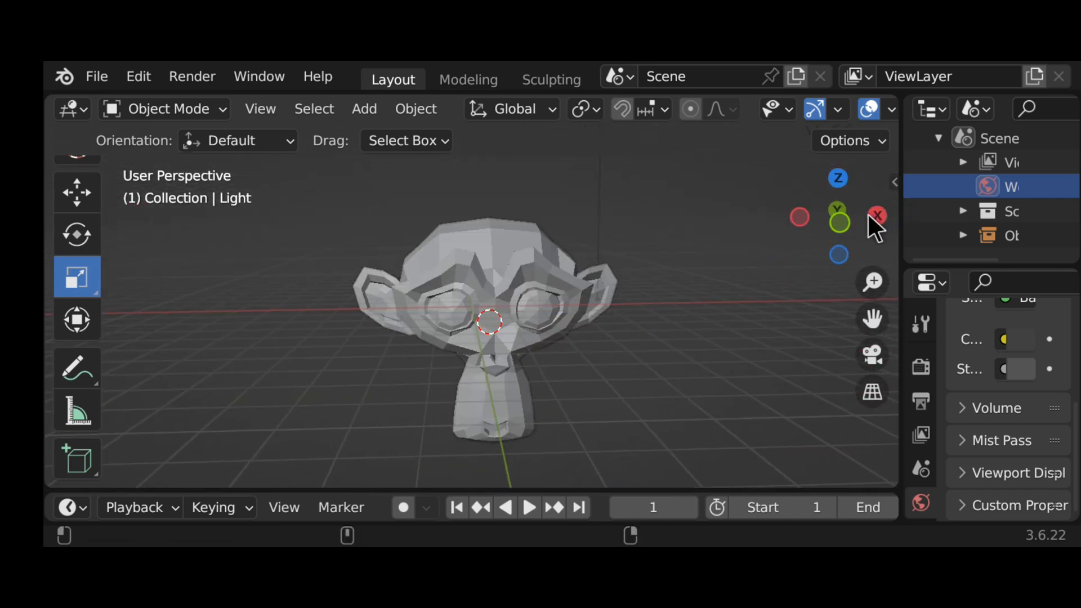
mouse_move(831, 238)
mouse_down()
mouse_move(787, 228)
mouse_move(799, 147)
mouse_move(865, 168)
mouse_move(879, 218)
mouse_move(830, 252)
mouse_move(778, 232)
mouse_move(792, 199)
mouse_move(832, 199)
mouse_move(846, 205)
mouse_move(839, 241)
mouse_move(789, 236)
mouse_move(783, 209)
mouse_move(840, 189)
mouse_move(847, 239)
mouse_move(789, 230)
mouse_move(784, 204)
mouse_move(832, 197)
mouse_move(843, 209)
mouse_move(802, 230)
mouse_move(788, 216)
mouse_move(833, 202)
mouse_move(832, 233)
mouse_move(798, 240)
mouse_move(790, 230)
mouse_move(822, 209)
mouse_up()
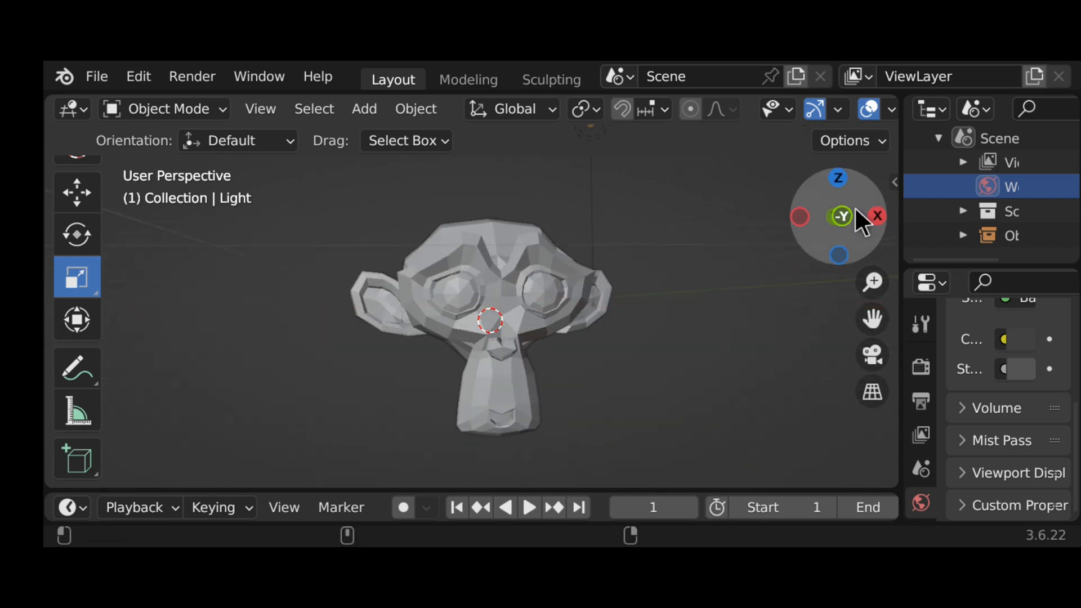
drag(823, 214, 804, 215)
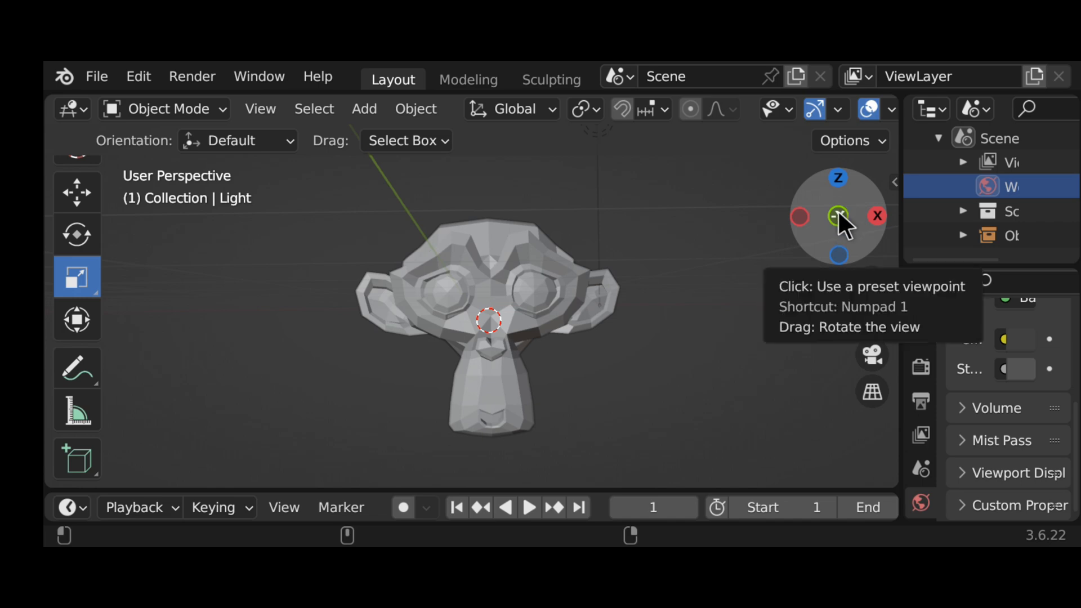
Orbit until the -Y axis faces the viewer, showing Suzanne head-on from the front.
drag(796, 246, 774, 275)
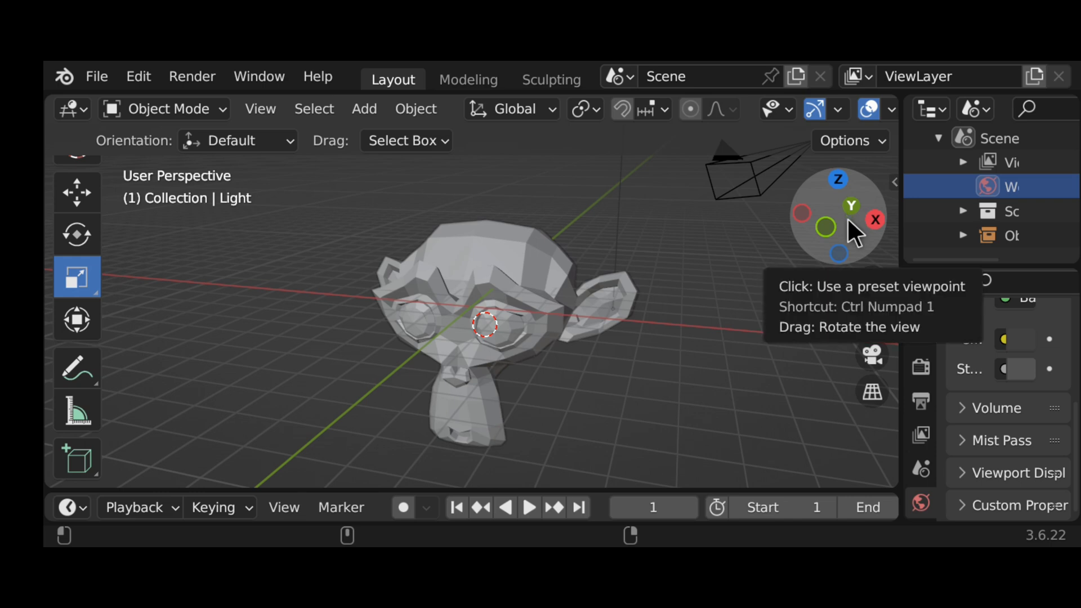
drag(846, 221, 894, 224)
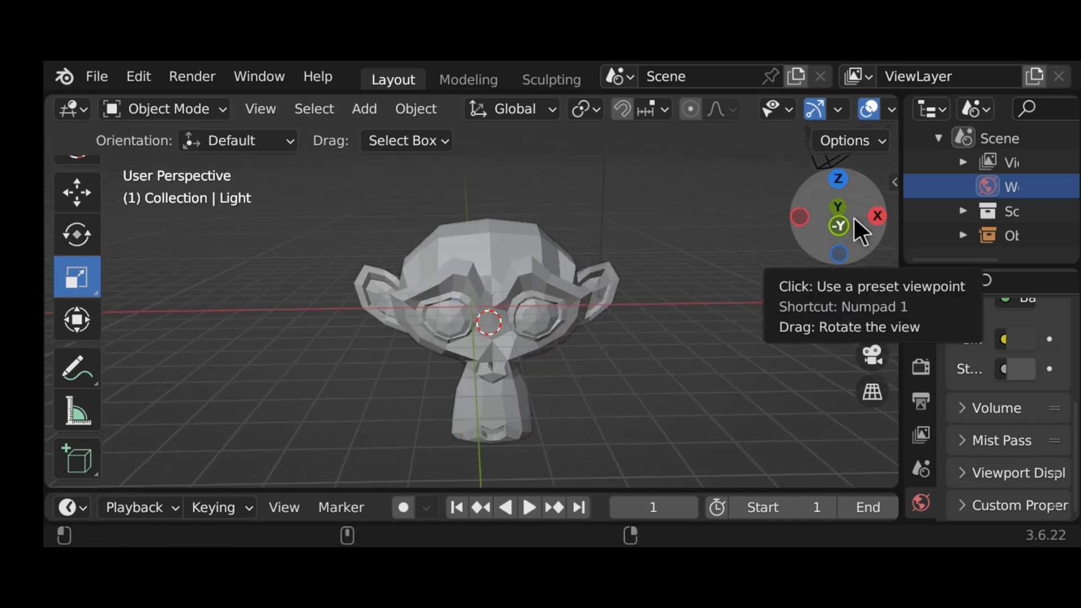
drag(854, 219, 852, 190)
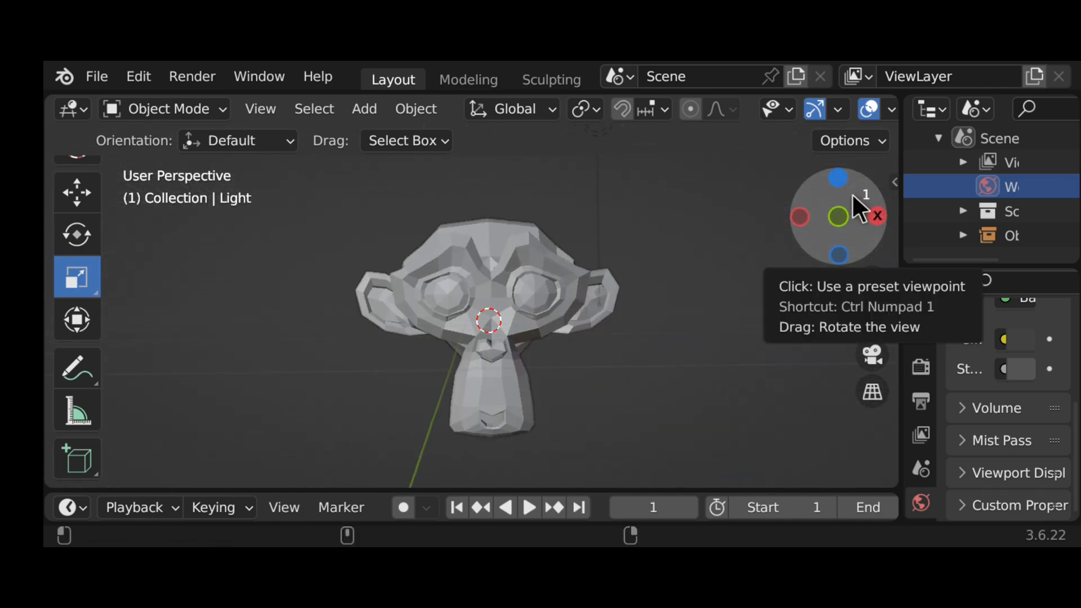